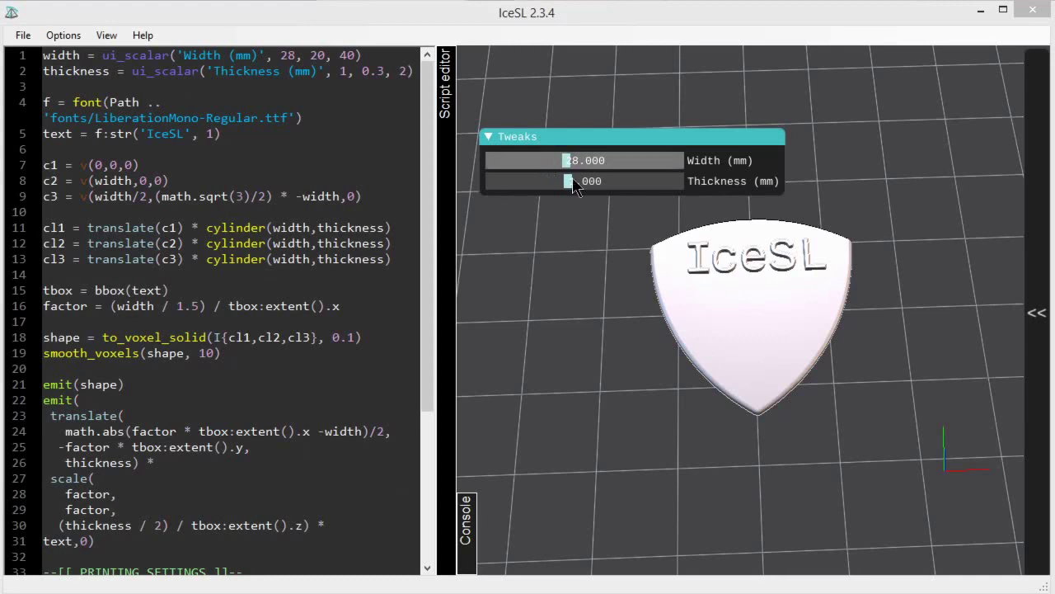
# Step: Review the print settings from the support options up to the printer, profile and material choices
pyautogui.click(1036, 312)
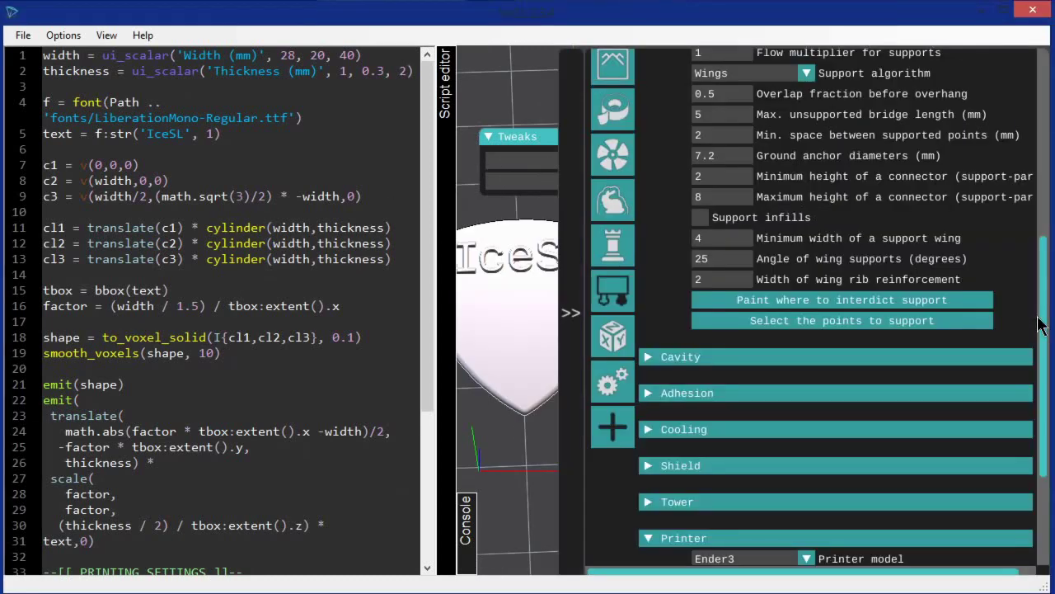
pyautogui.scroll(2, 1034, 348)
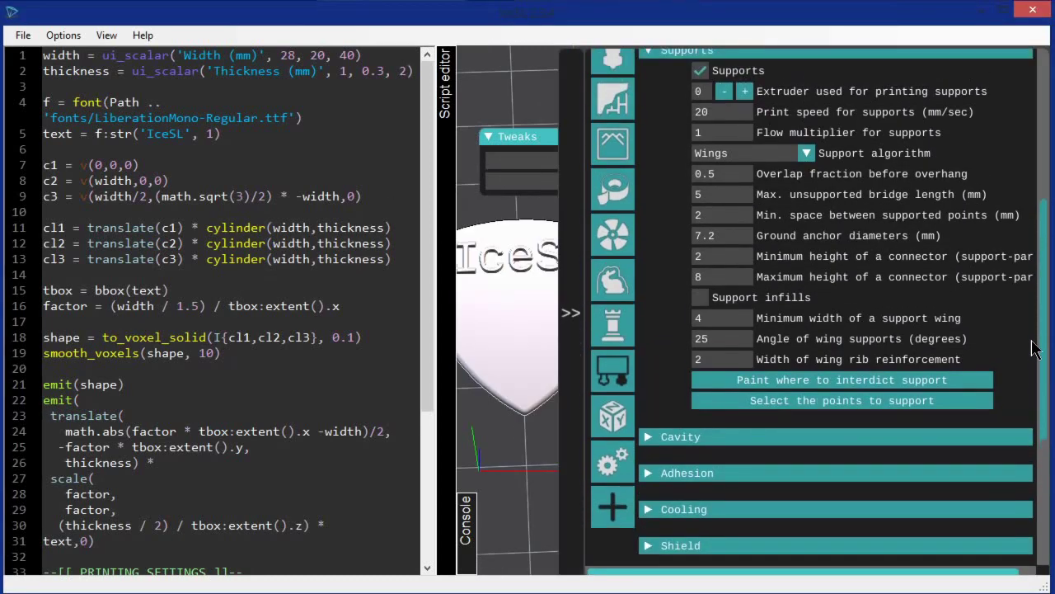
pyautogui.scroll(7, 1035, 348)
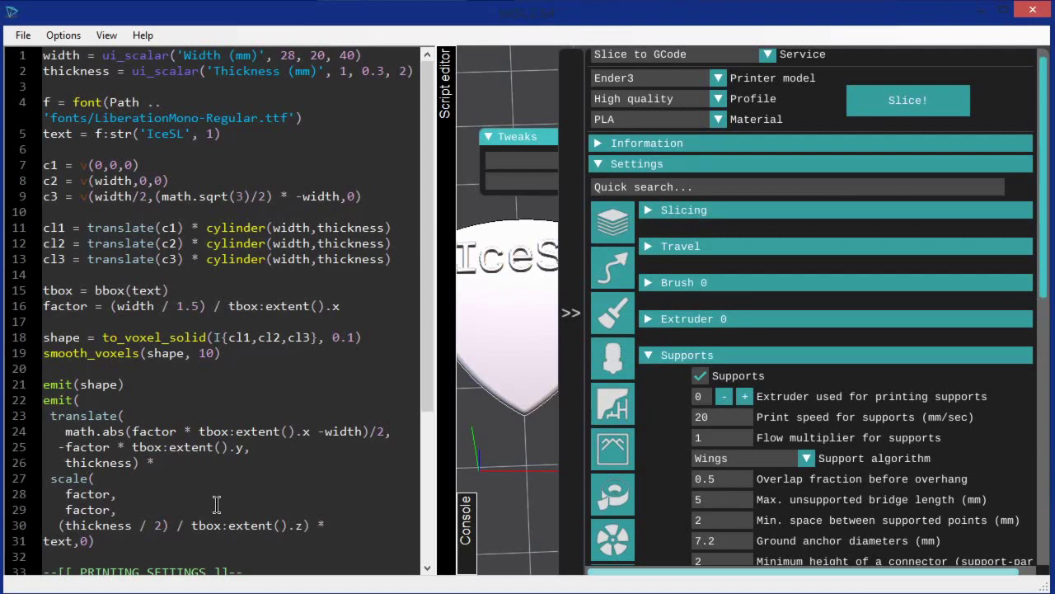
pyautogui.click(570, 290)
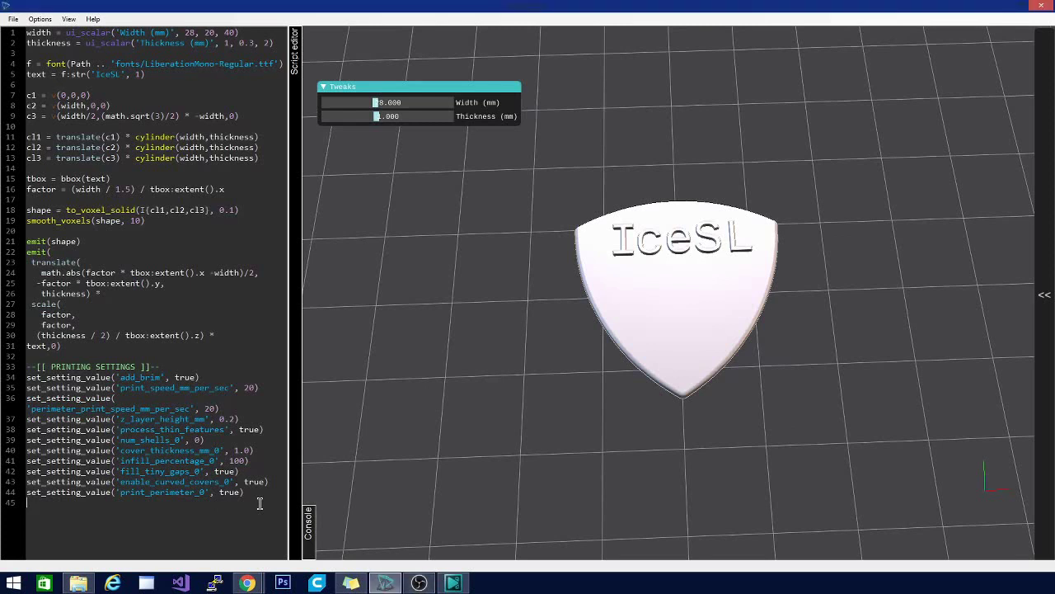
# Step: Replace the whole badge script with emit(ccube(40)) to generate a centred cube with a side of 40
pyautogui.moveTo(260, 501); pyautogui.dragTo(26, 32)
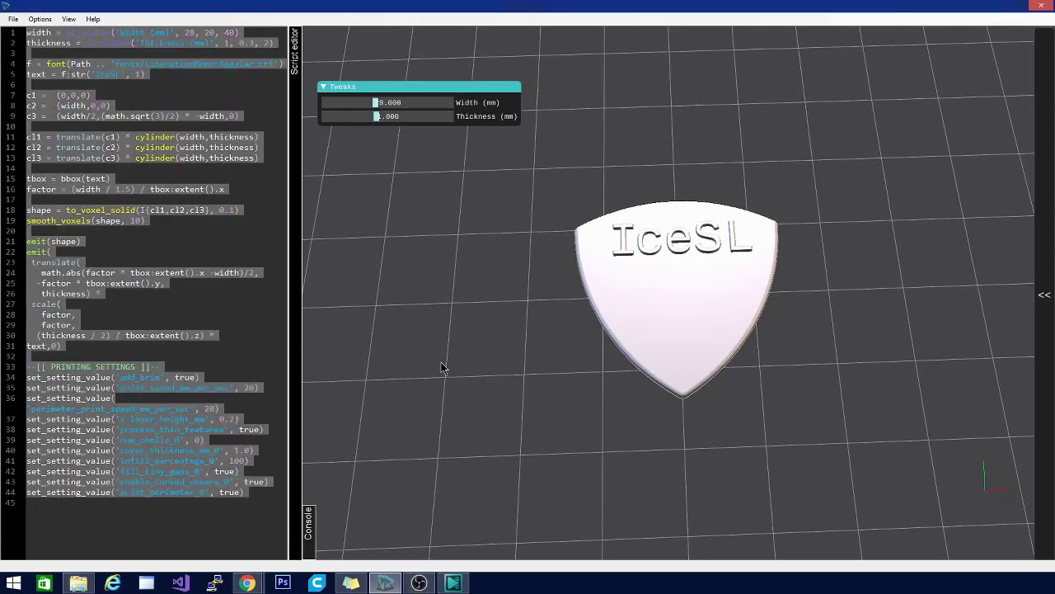
pyautogui.press('Delete')
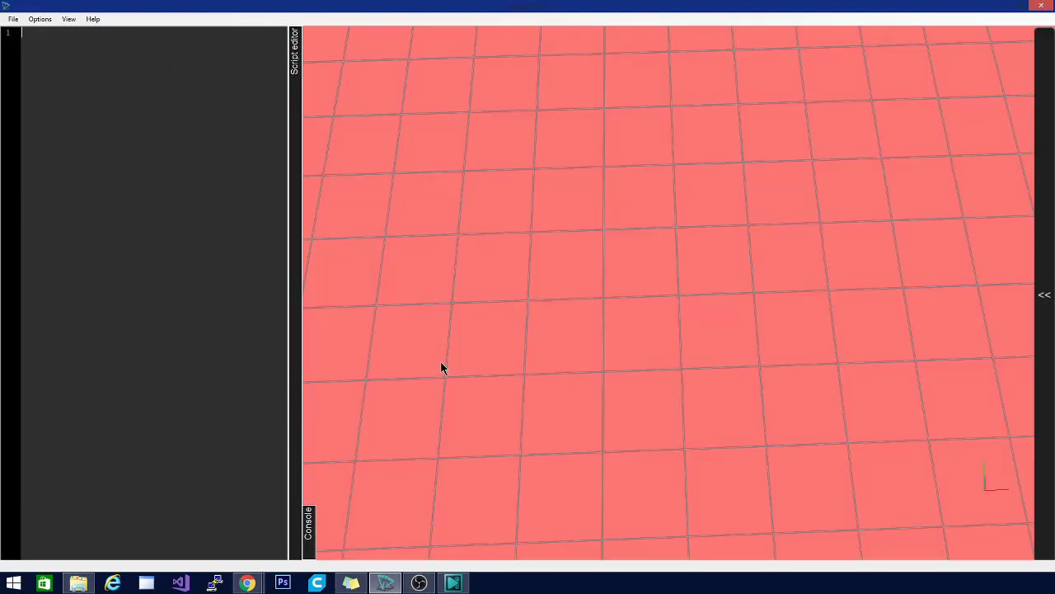
pyautogui.write('emit()')
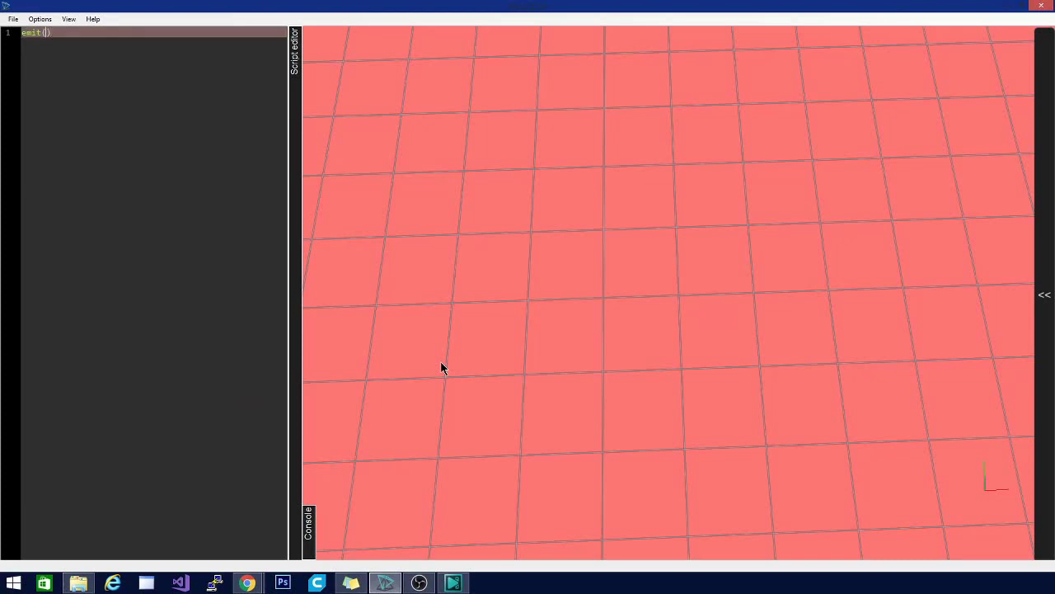
pyautogui.write('ccu')
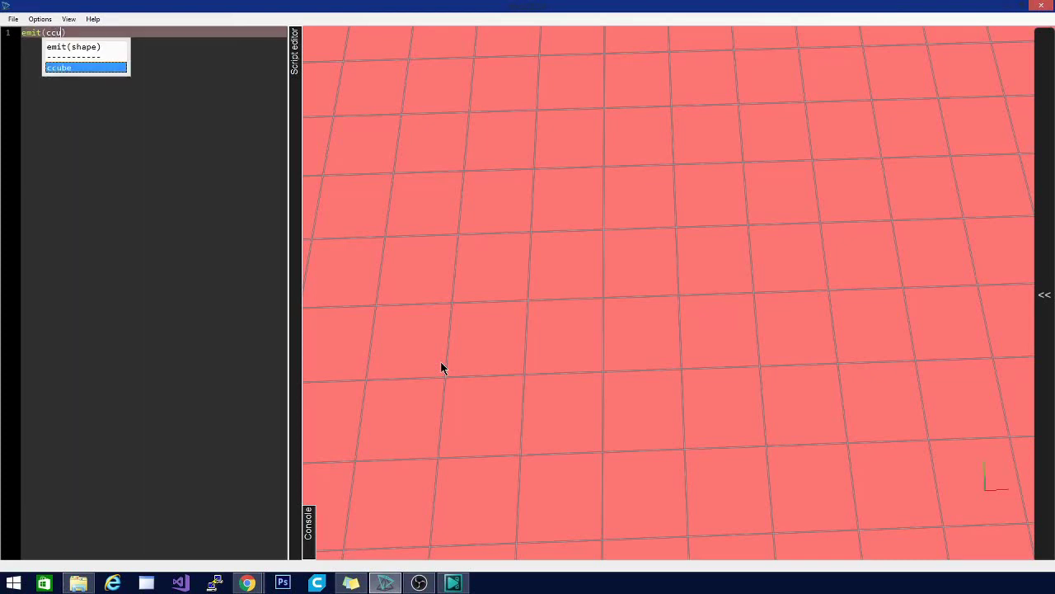
pyautogui.write('be(')
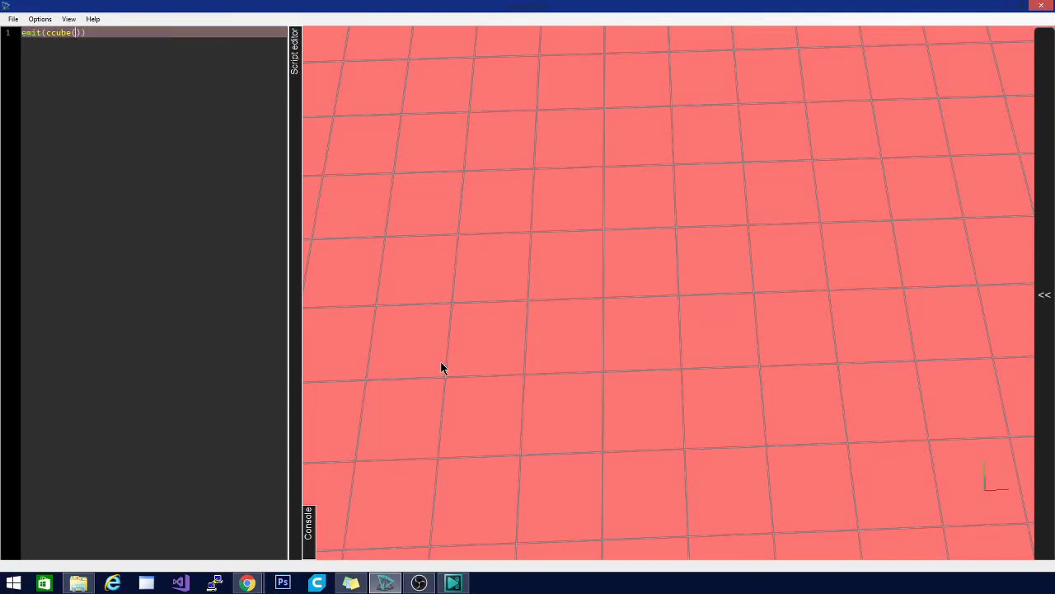
pyautogui.write('40')
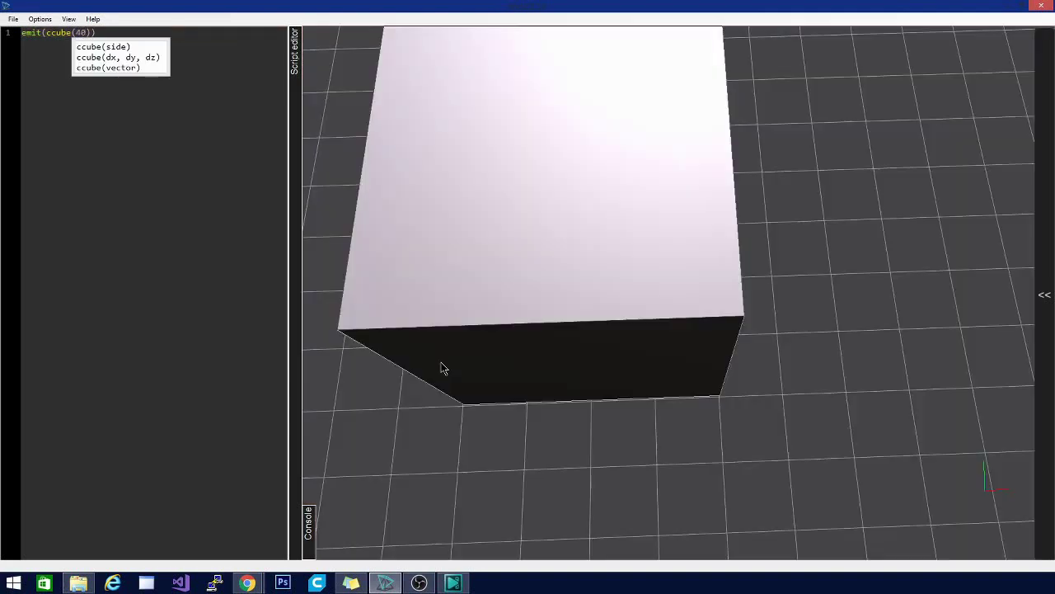
pyautogui.write(')')
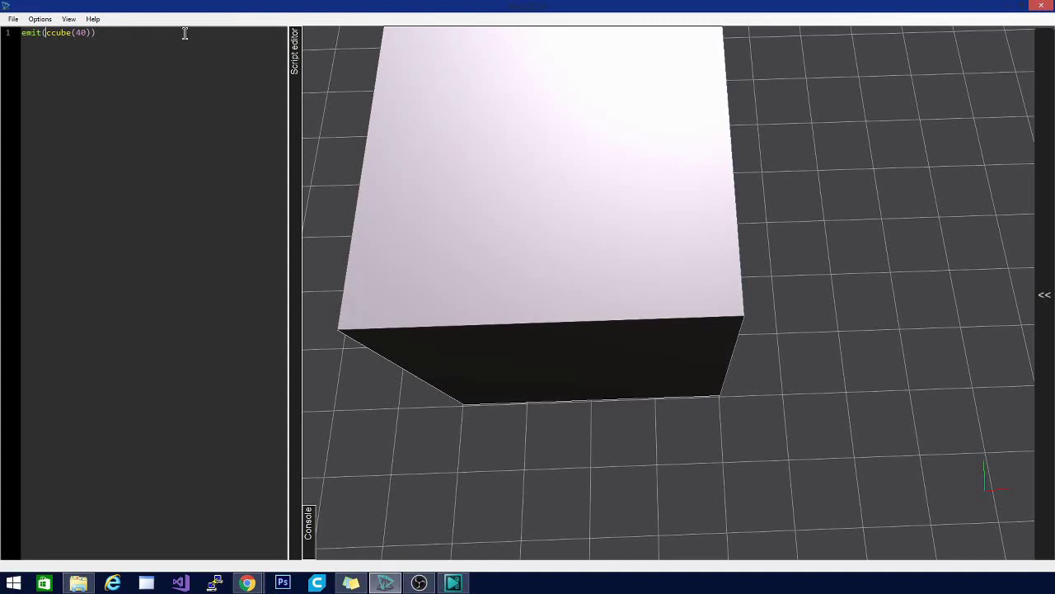
# Step: Subtract a sphere of radius 25 from the cube by changing the script to emit(difference(ccube(40),sphere(25)))
pyautogui.write('difference(ccube')
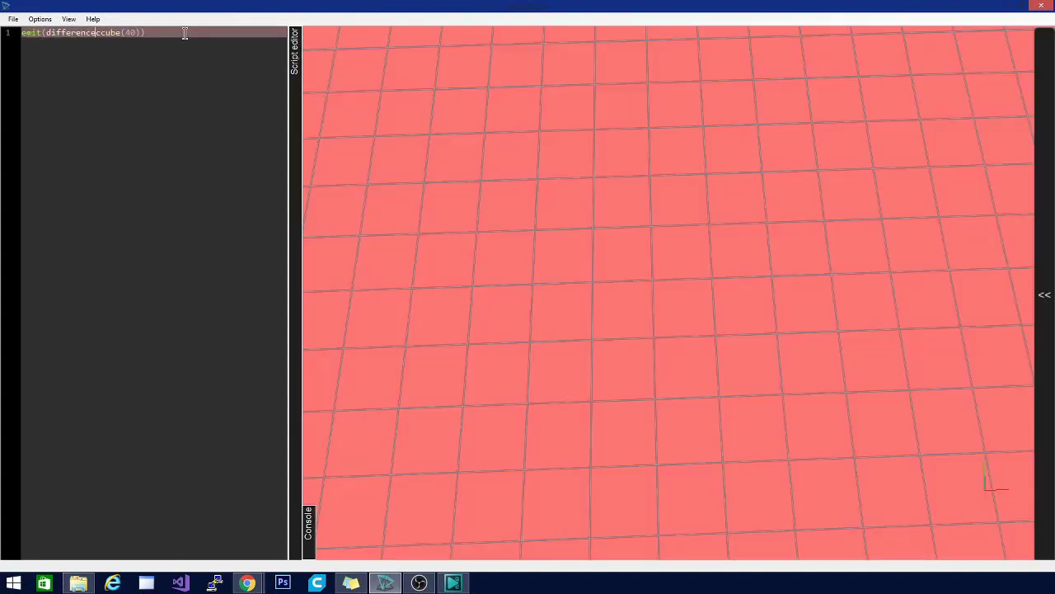
pyautogui.write('(40')
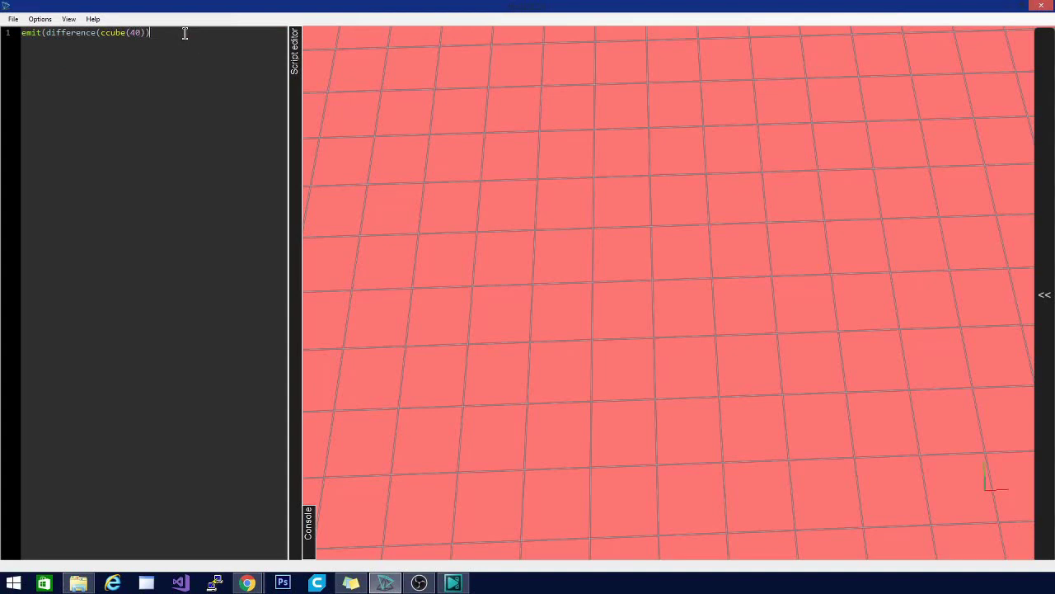
pyautogui.write(')')
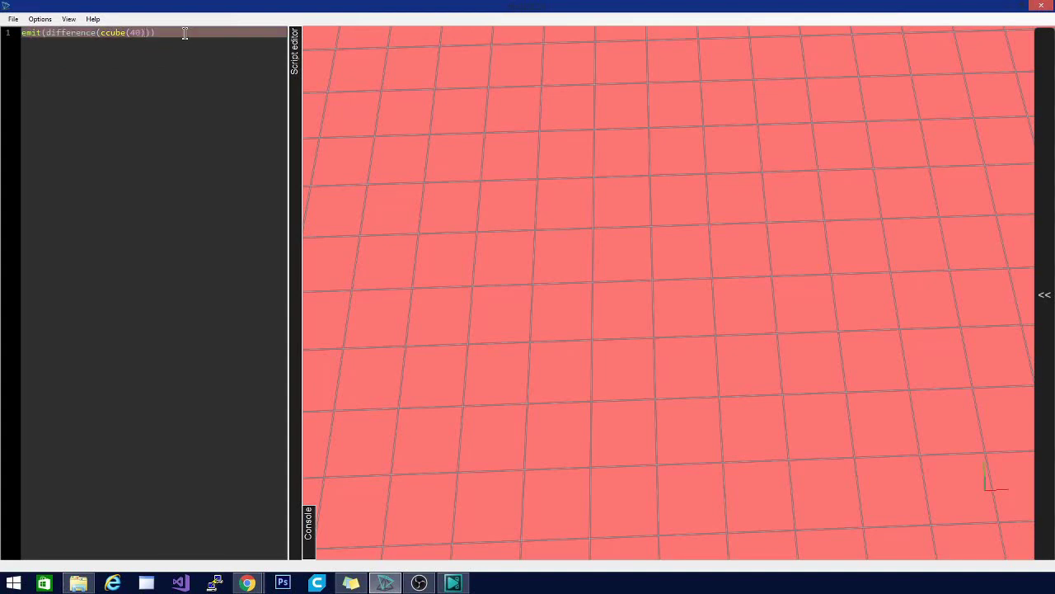
pyautogui.write(',')
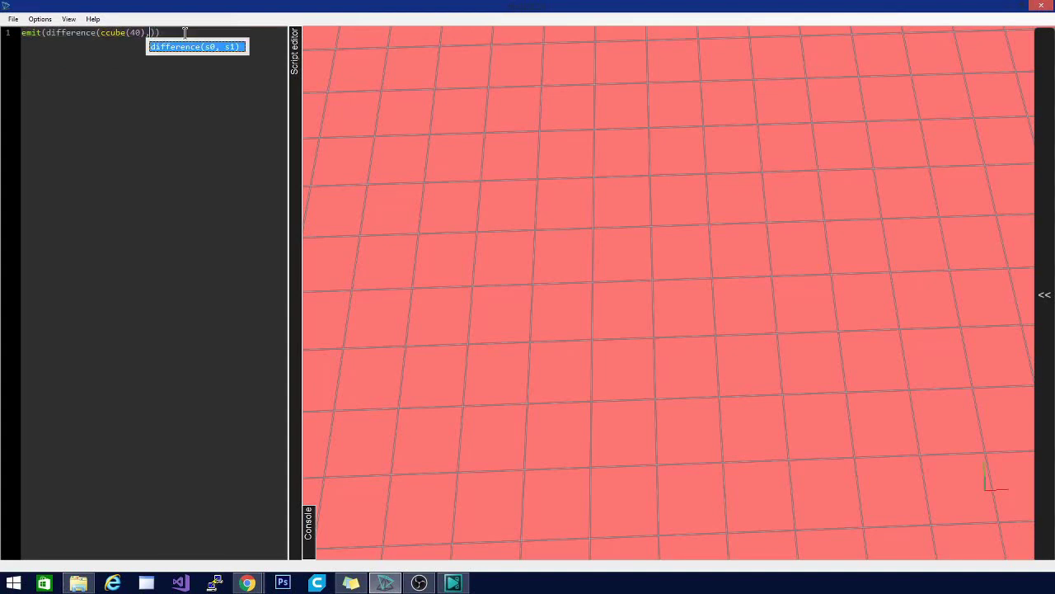
pyautogui.write('sphere')
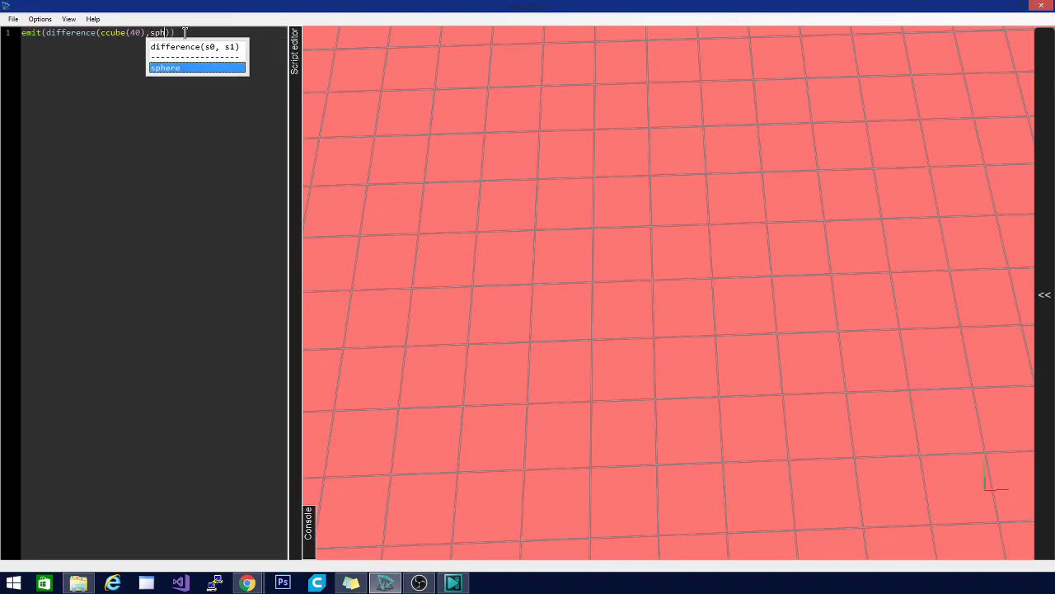
pyautogui.write('(25))')
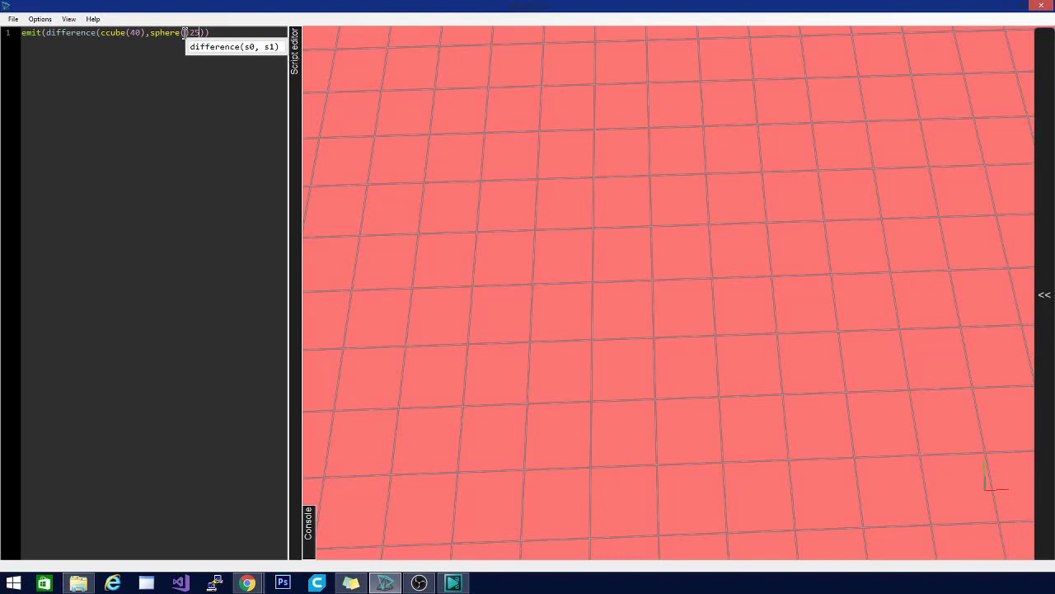
pyautogui.press('Delete')
pyautogui.press('Delete')
pyautogui.press('Delete')
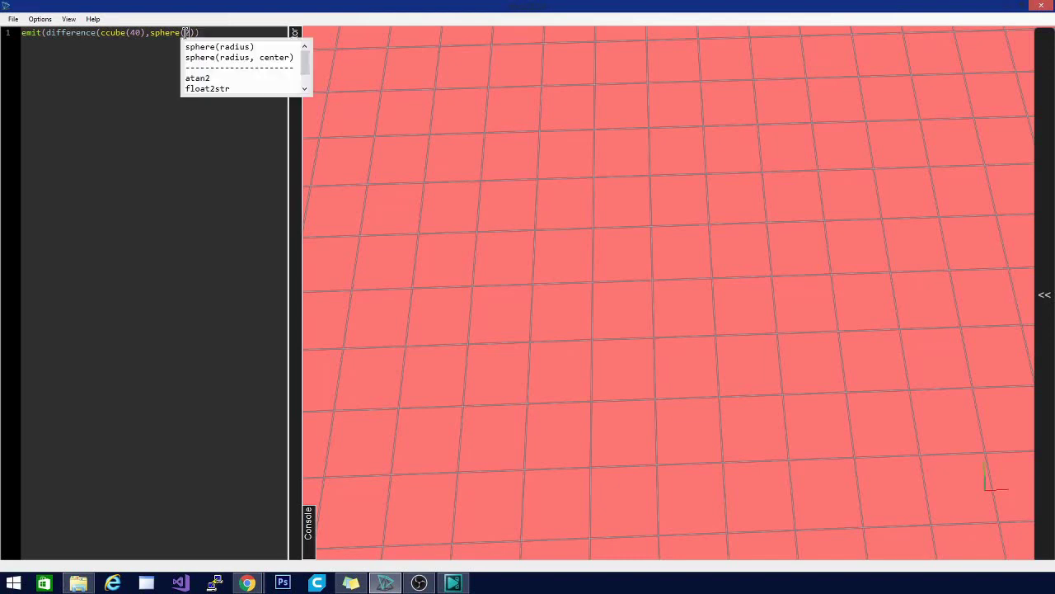
pyautogui.write('25)')
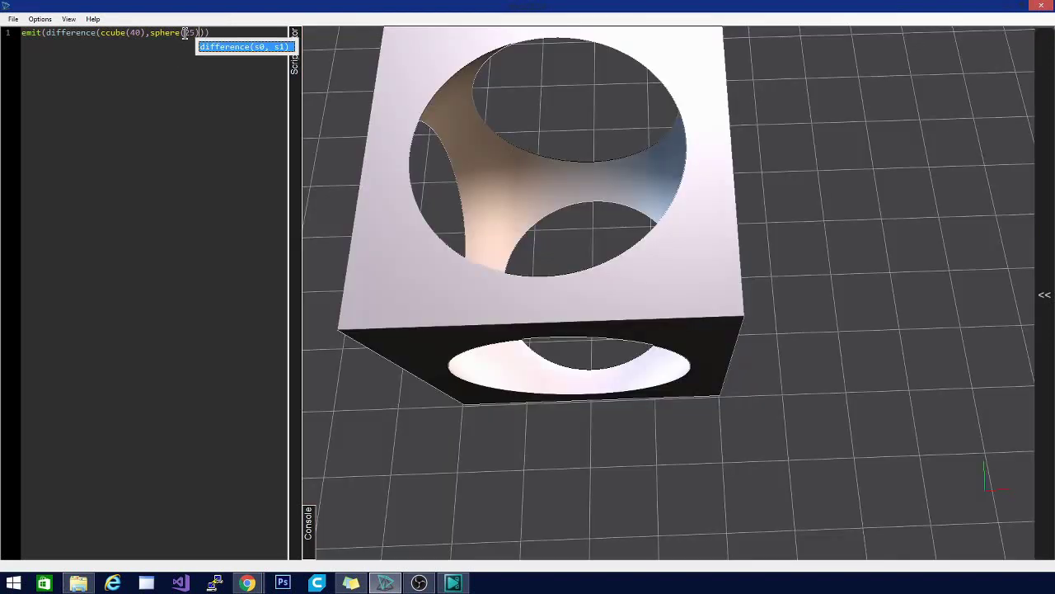
pyautogui.moveTo(575, 420); pyautogui.dragTo(720, 233)
pyautogui.moveTo(404, 196); pyautogui.dragTo(352, 230)
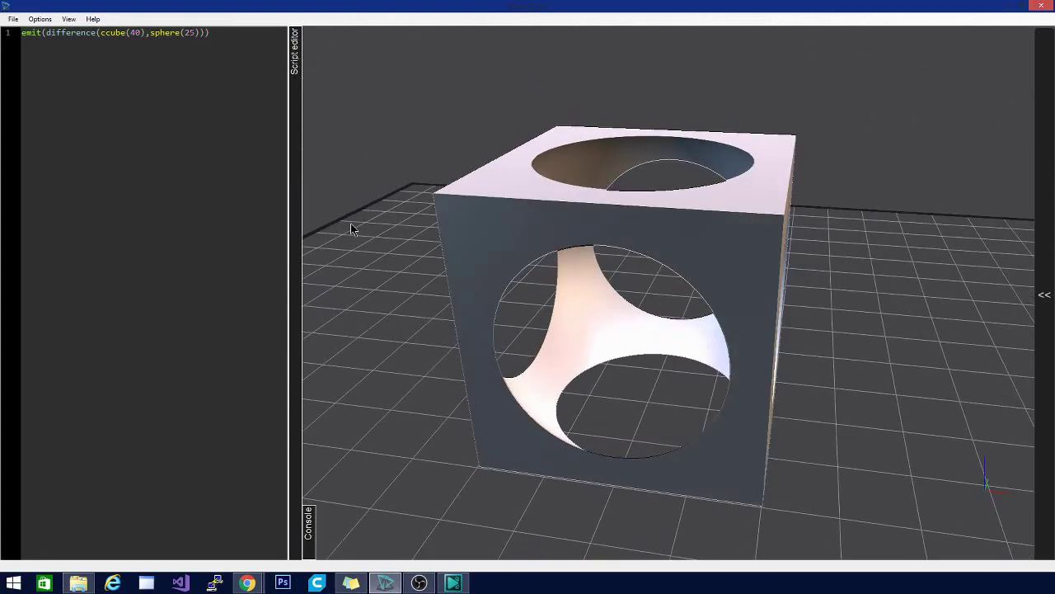
# Step: Open the example script Rose.lua from the icesl-models folder and view the rose model from above
pyautogui.click(13, 19)
pyautogui.click(40, 45)
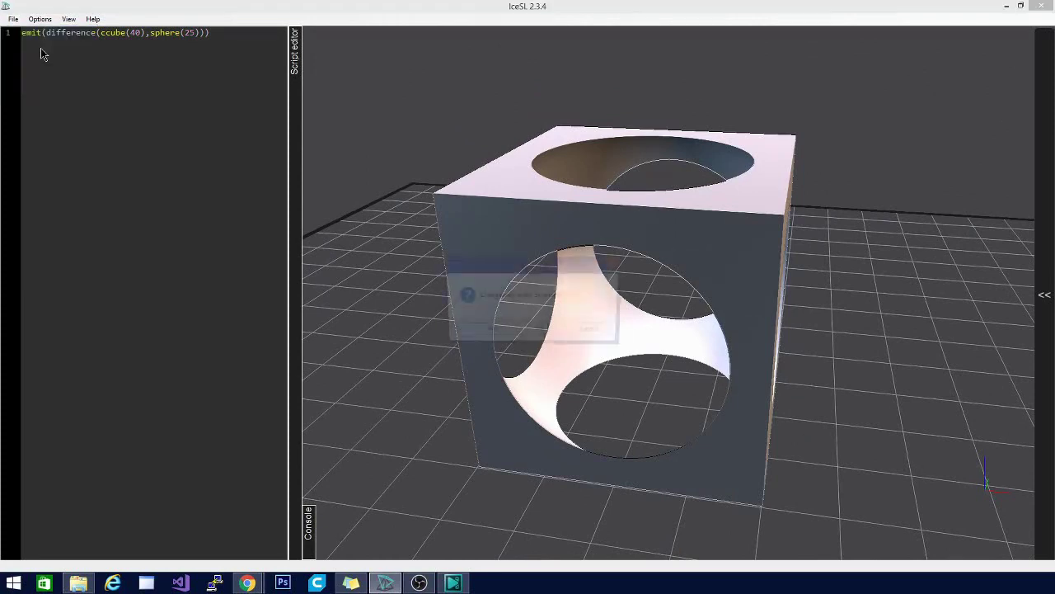
pyautogui.click(526, 334)
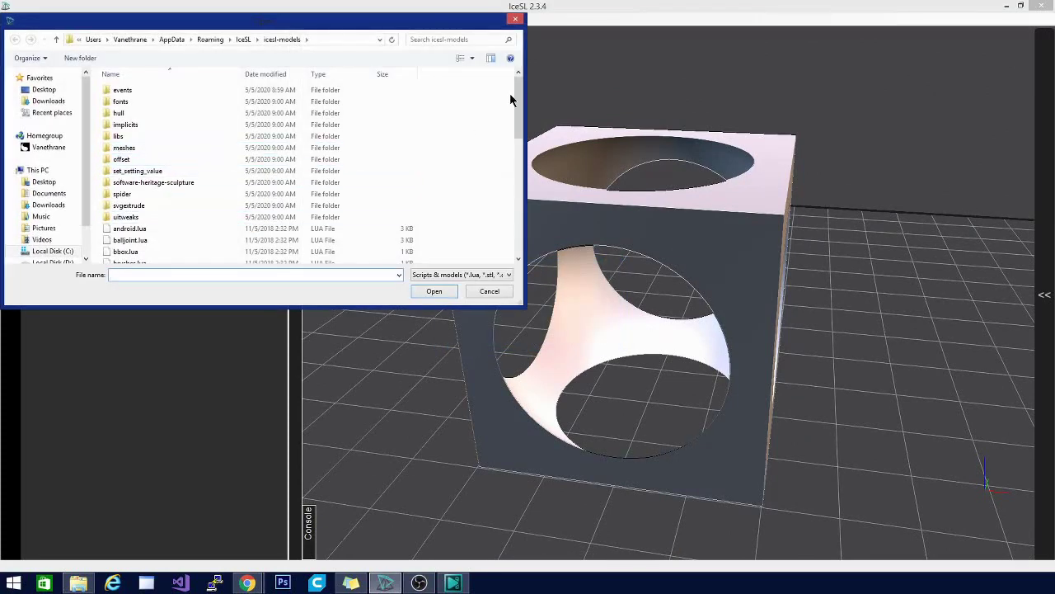
pyautogui.moveTo(518, 101); pyautogui.dragTo(528, 196)
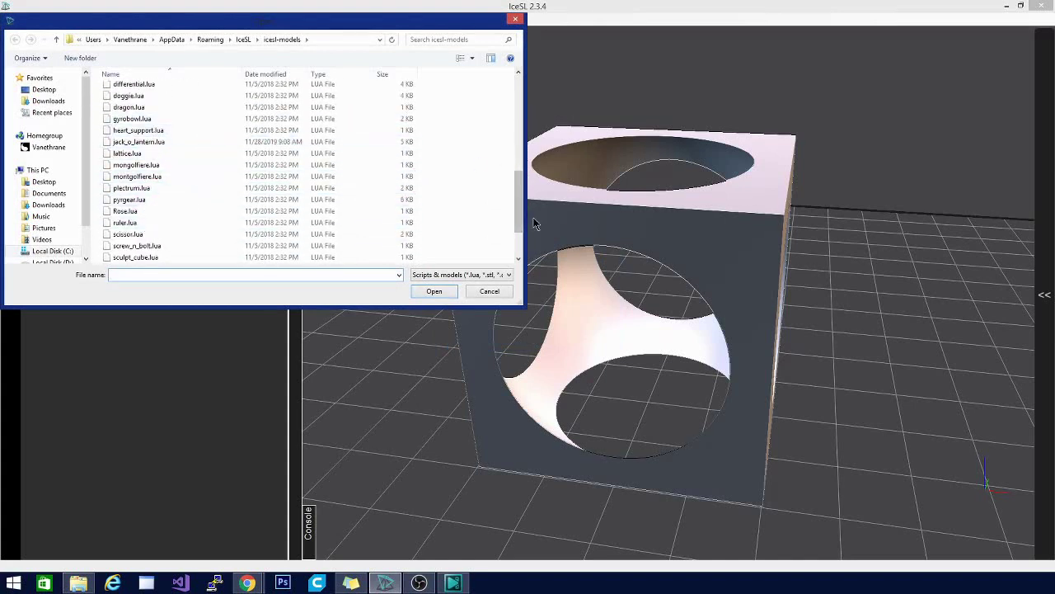
pyautogui.moveTo(521, 213); pyautogui.dragTo(521, 230)
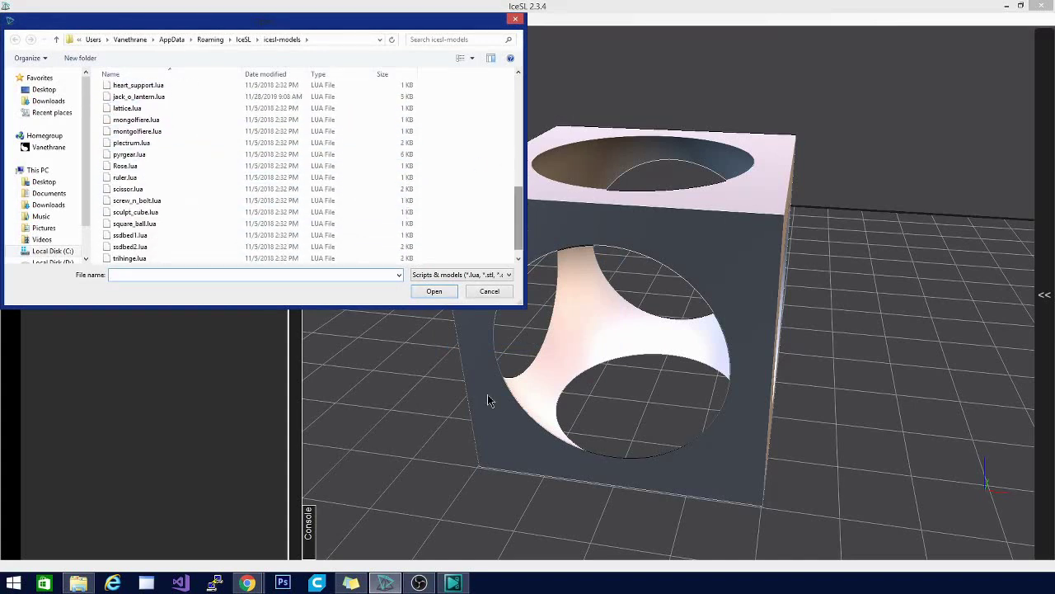
pyautogui.click(132, 166)
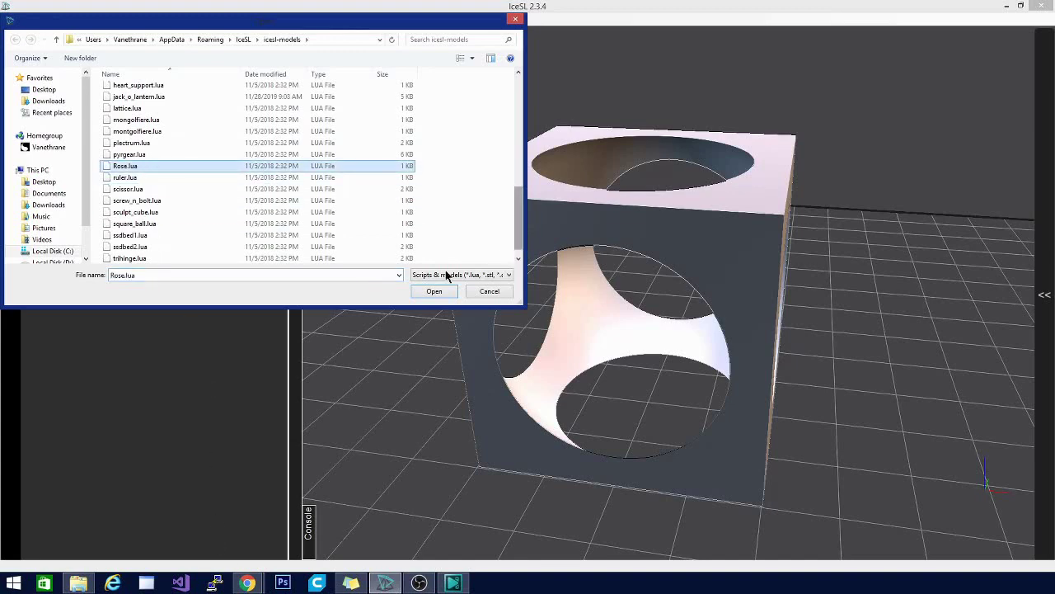
pyautogui.click(437, 293)
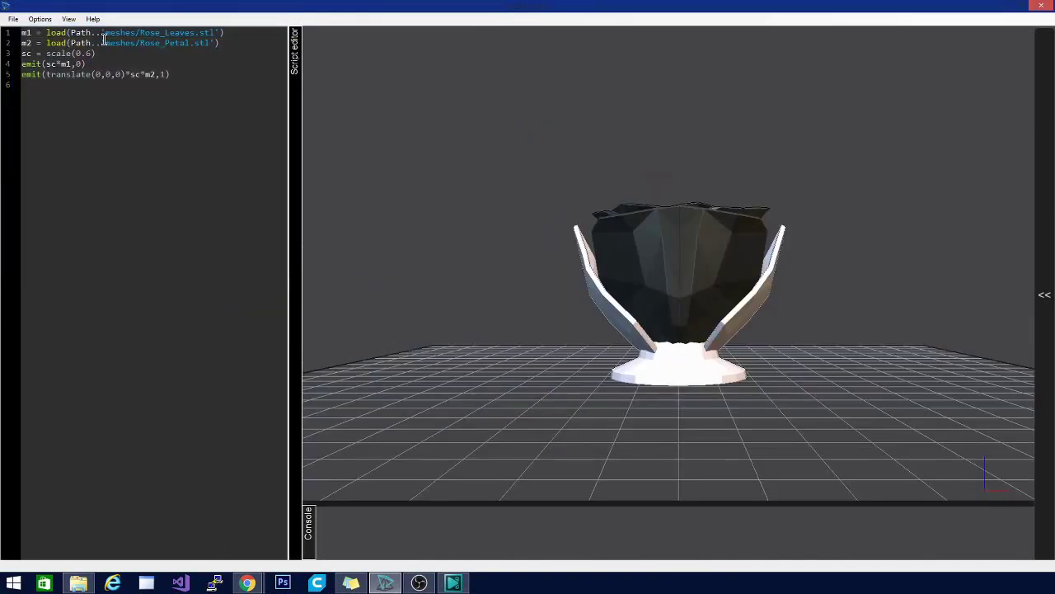
pyautogui.moveTo(542, 277); pyautogui.dragTo(553, 380)
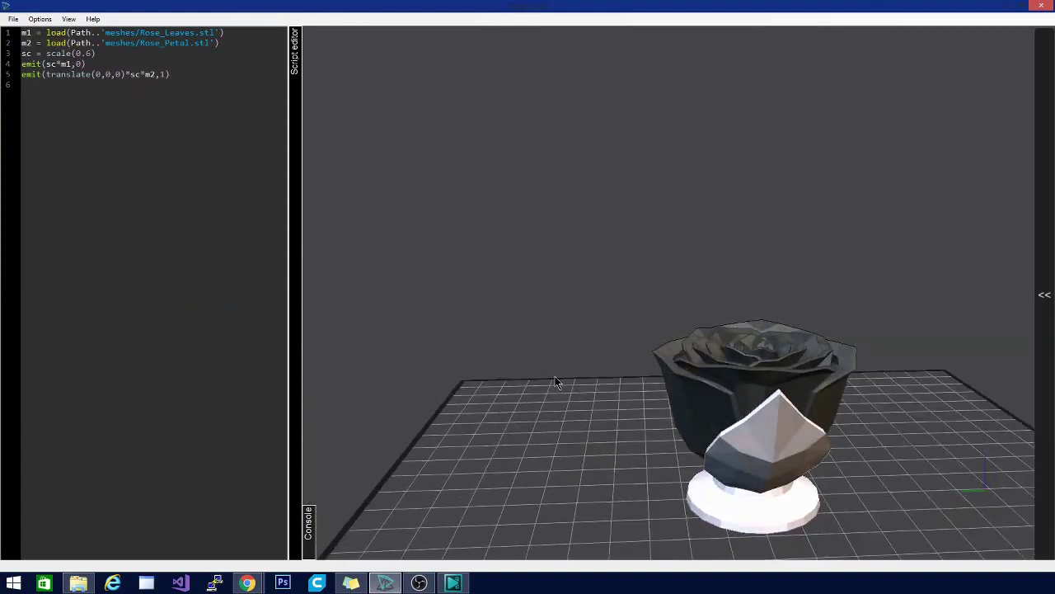
pyautogui.moveTo(459, 332); pyautogui.dragTo(263, 299)
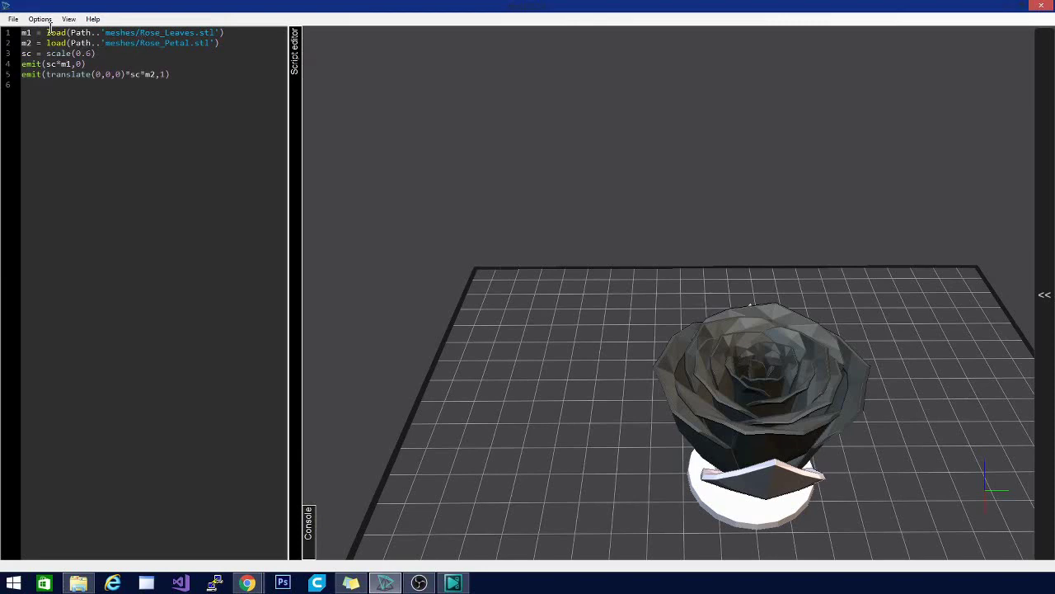
# Step: Open the example script spiderbody.lua from the spider subfolder of icesl-models
pyautogui.click(11, 21)
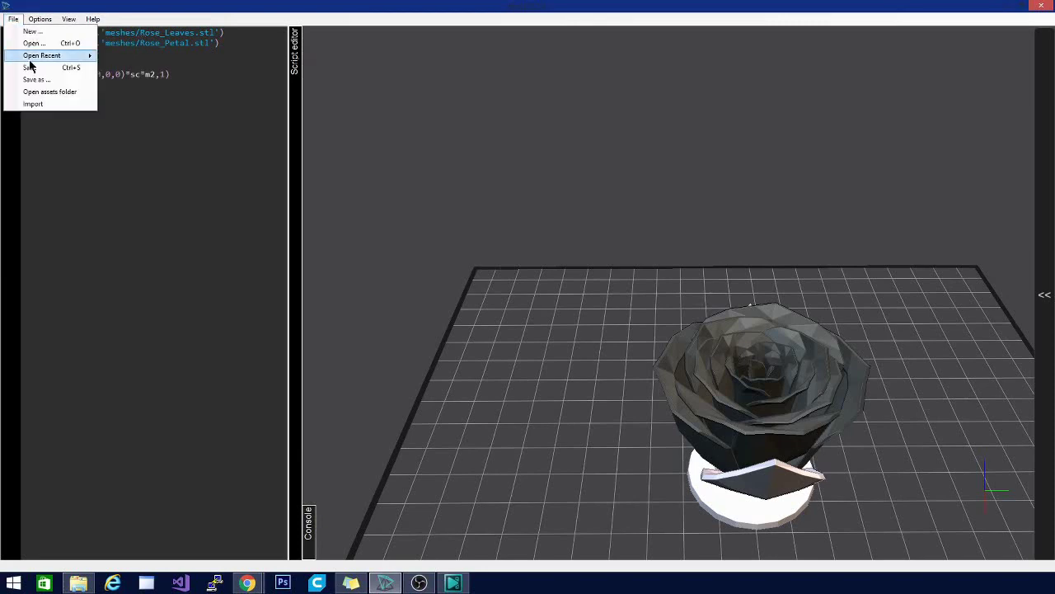
pyautogui.click(26, 39)
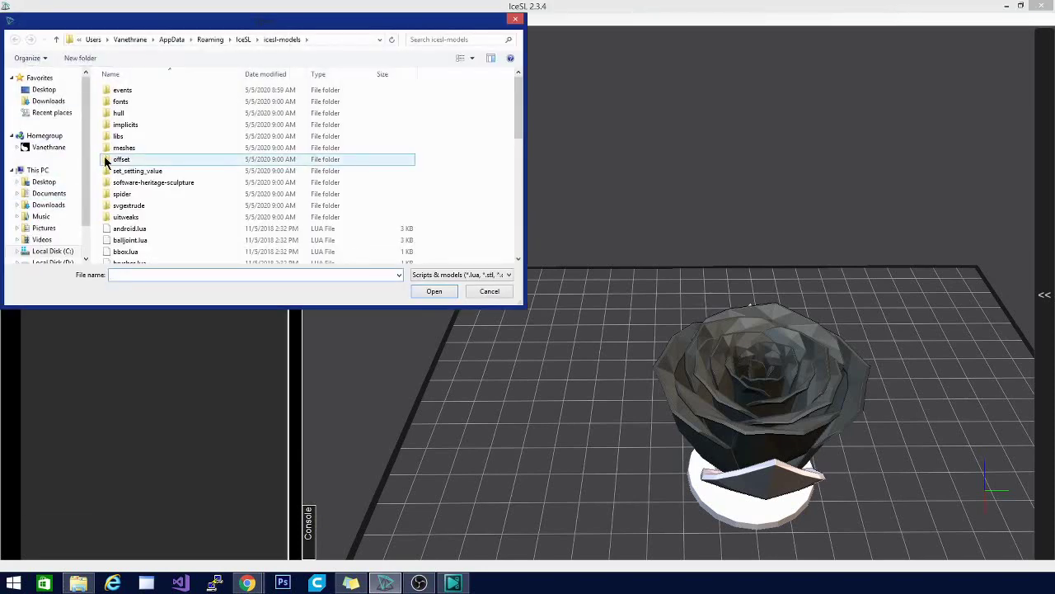
pyautogui.doubleClick(123, 151)
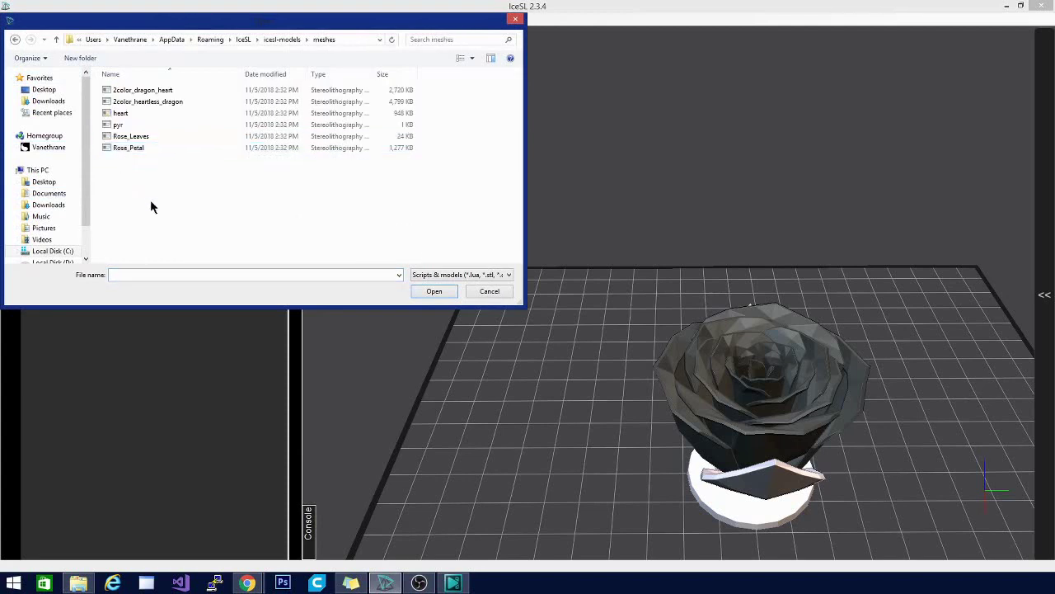
pyautogui.click(285, 40)
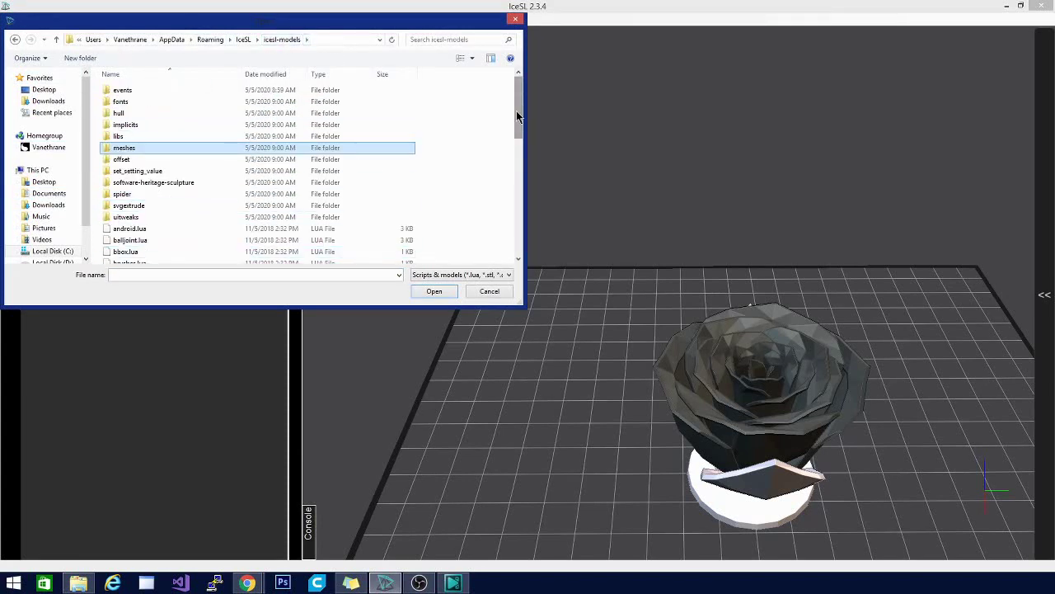
pyautogui.doubleClick(123, 194)
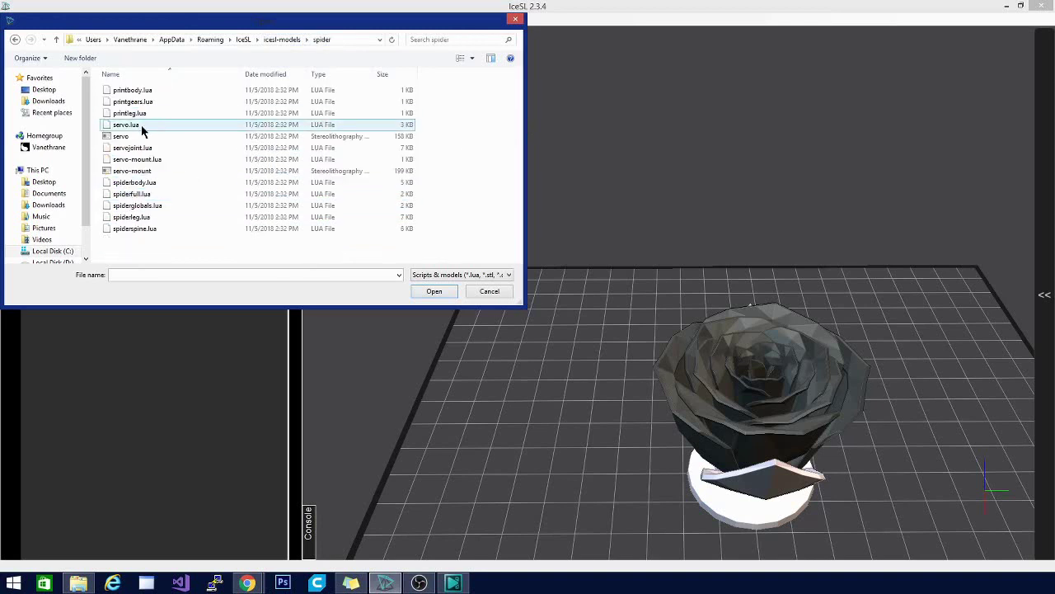
pyautogui.click(131, 186)
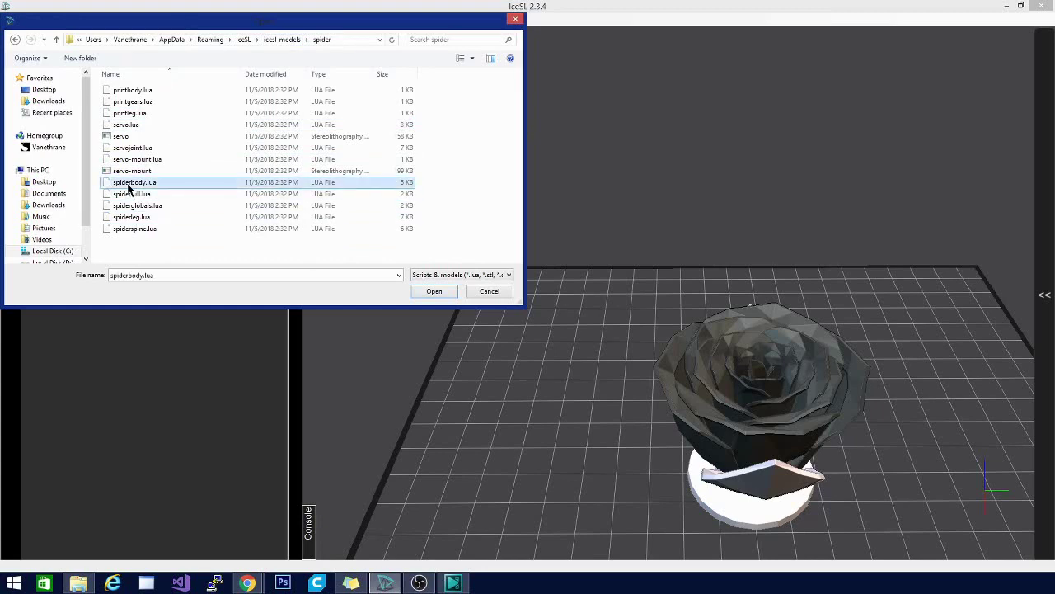
pyautogui.click(434, 292)
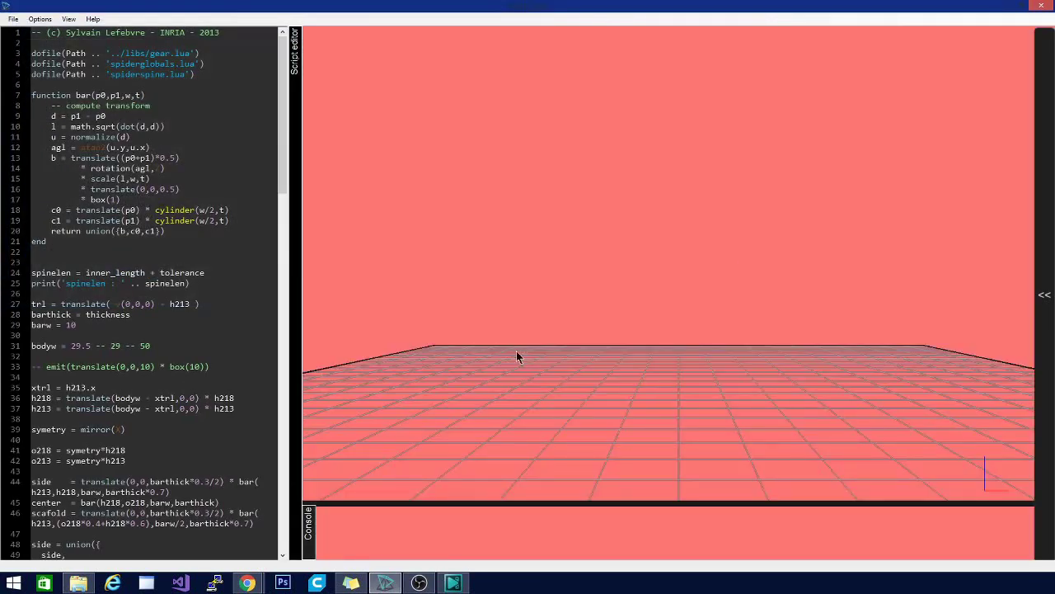
# Step: Open the example script screw_n_bolt.lua from the icesl-models folder and view the screw and nut from above
pyautogui.moveTo(448, 328); pyautogui.dragTo(939, 428)
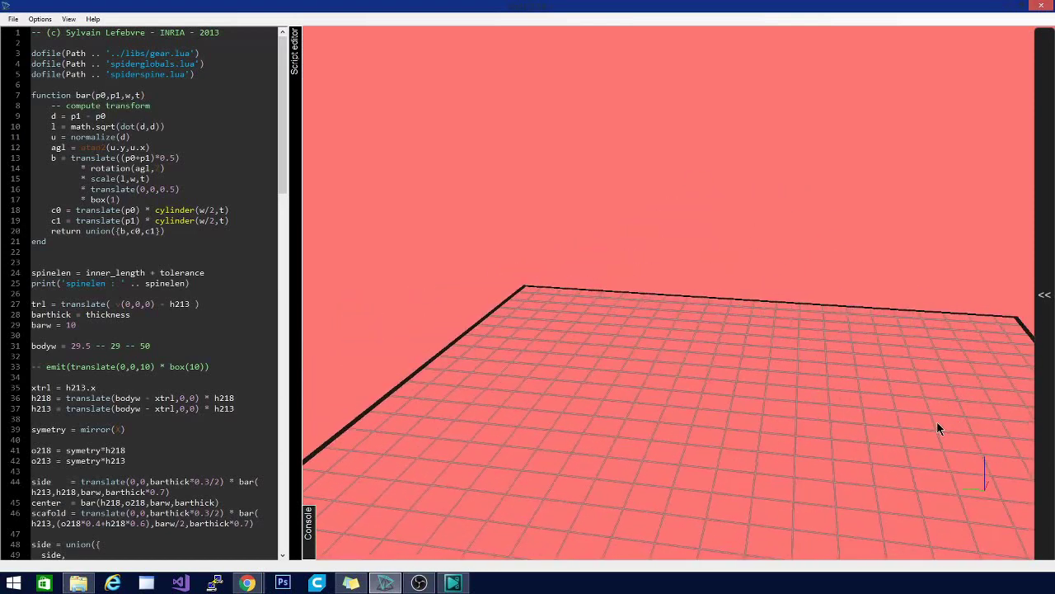
pyautogui.click(13, 18)
pyautogui.click(33, 43)
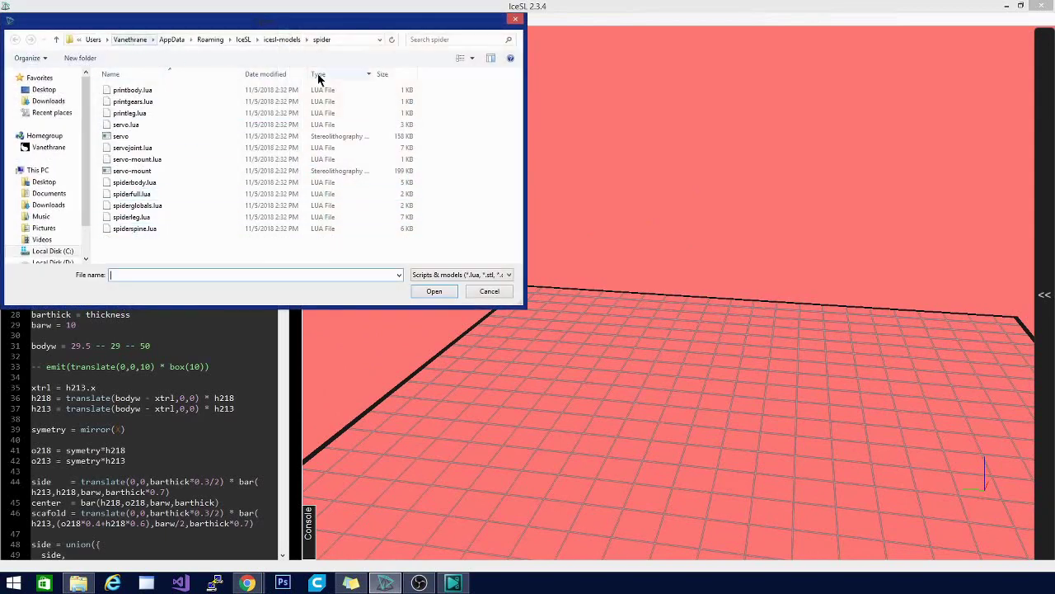
pyautogui.click(280, 41)
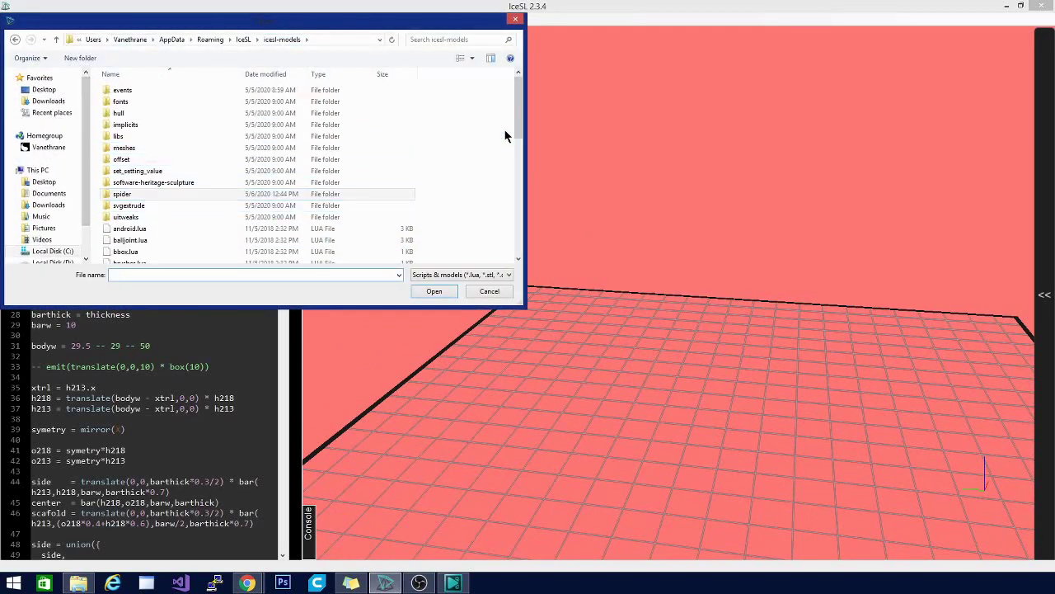
pyautogui.moveTo(518, 128); pyautogui.dragTo(519, 238)
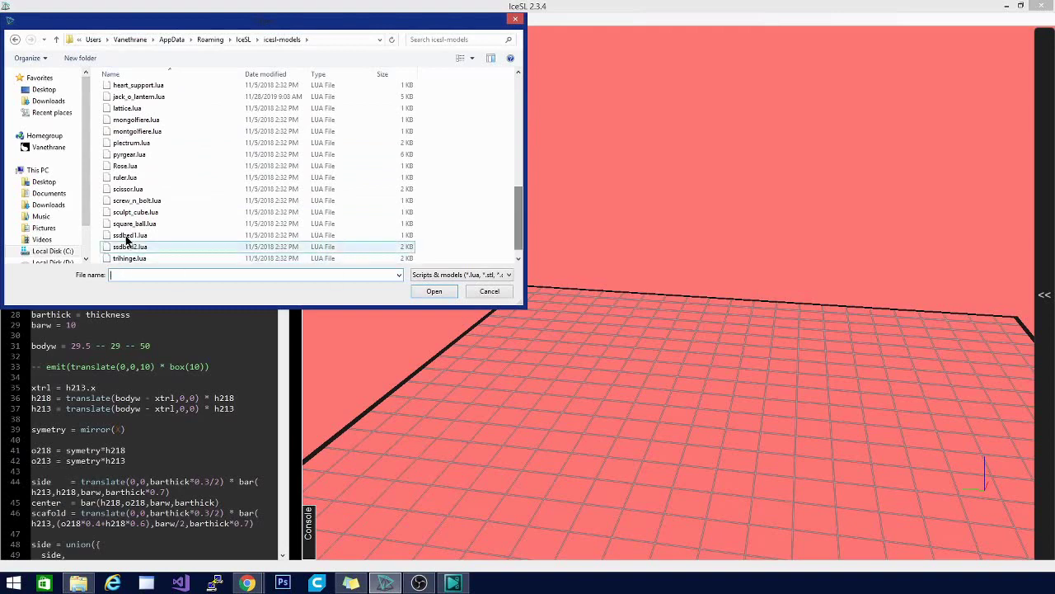
pyautogui.click(151, 202)
pyautogui.click(435, 291)
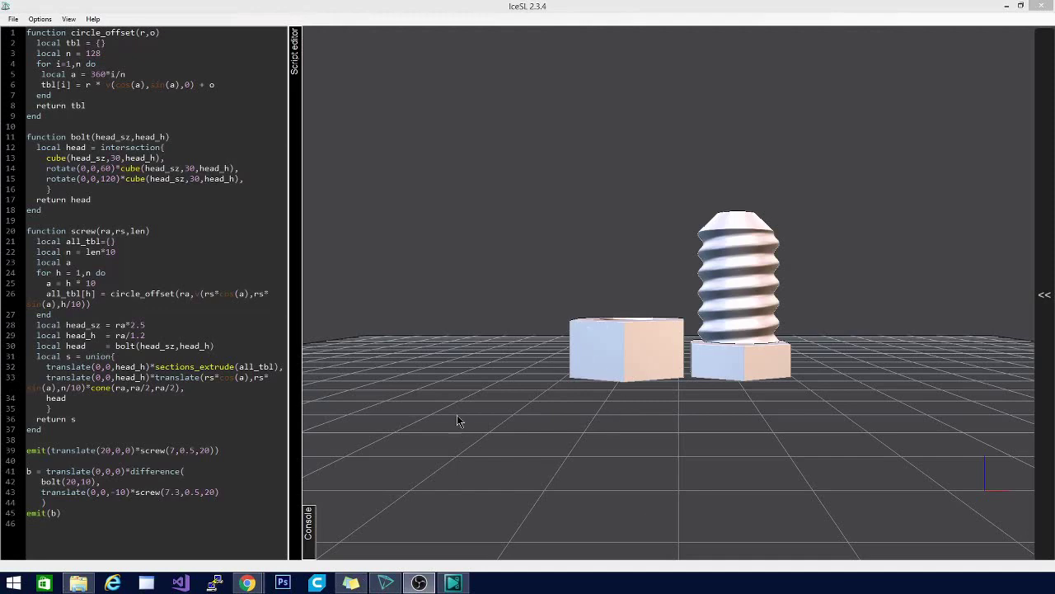
pyautogui.moveTo(471, 311); pyautogui.dragTo(454, 427)
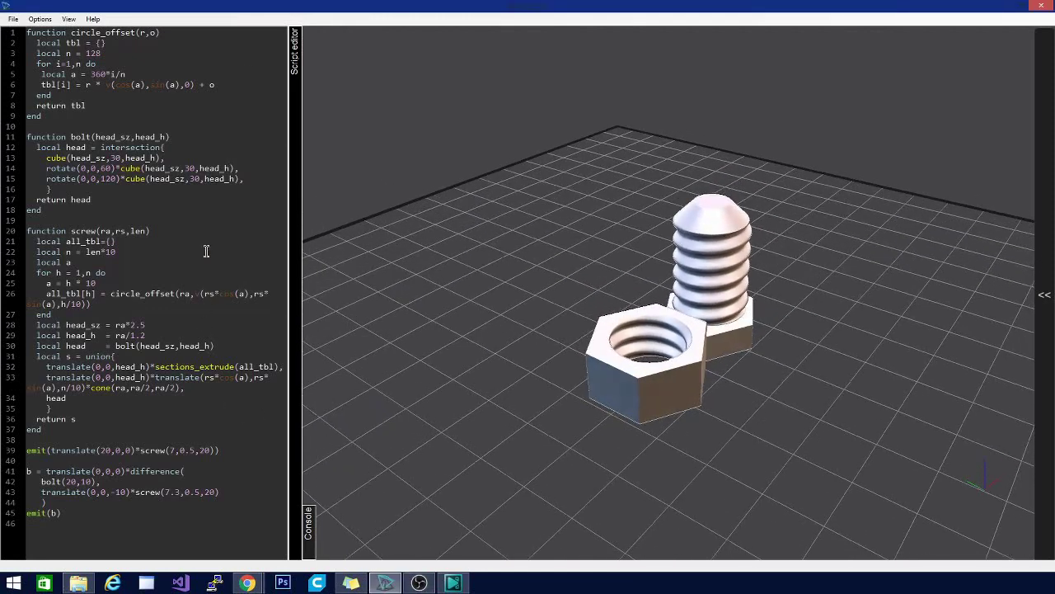
pyautogui.click(93, 264)
pyautogui.moveTo(85, 66); pyautogui.dragTo(253, 456)
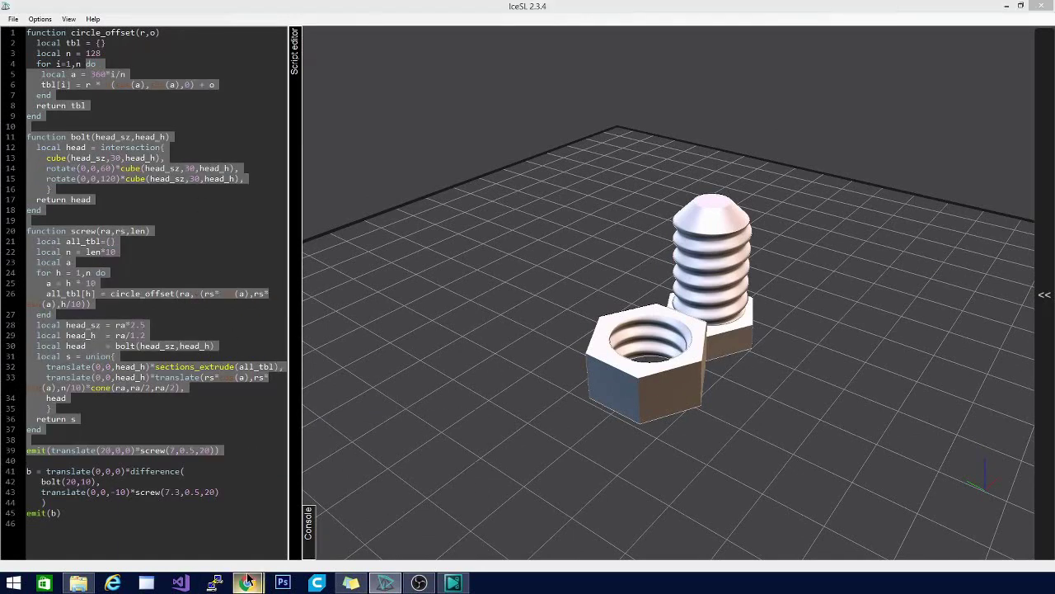
pyautogui.moveTo(248, 582)
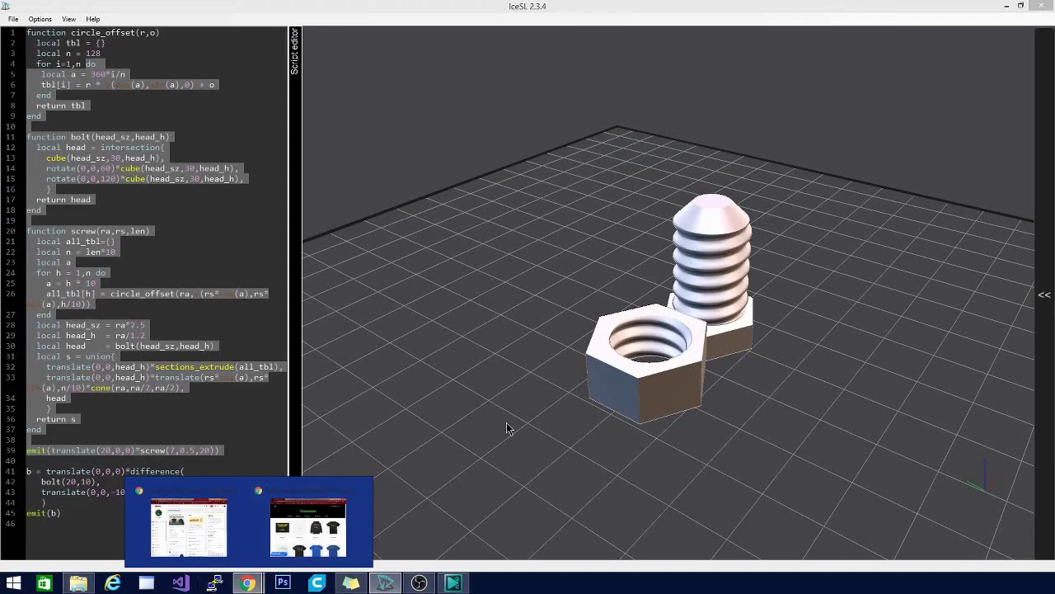
# Step: Open the example script dragon.lua from the icesl-models folder
pyautogui.click(10, 19)
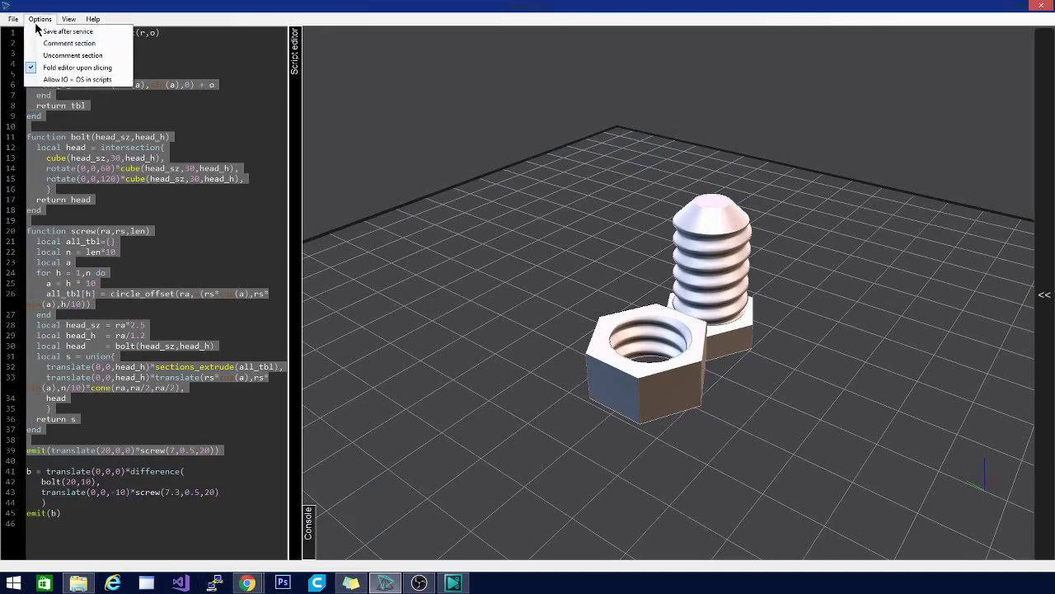
pyautogui.click(34, 43)
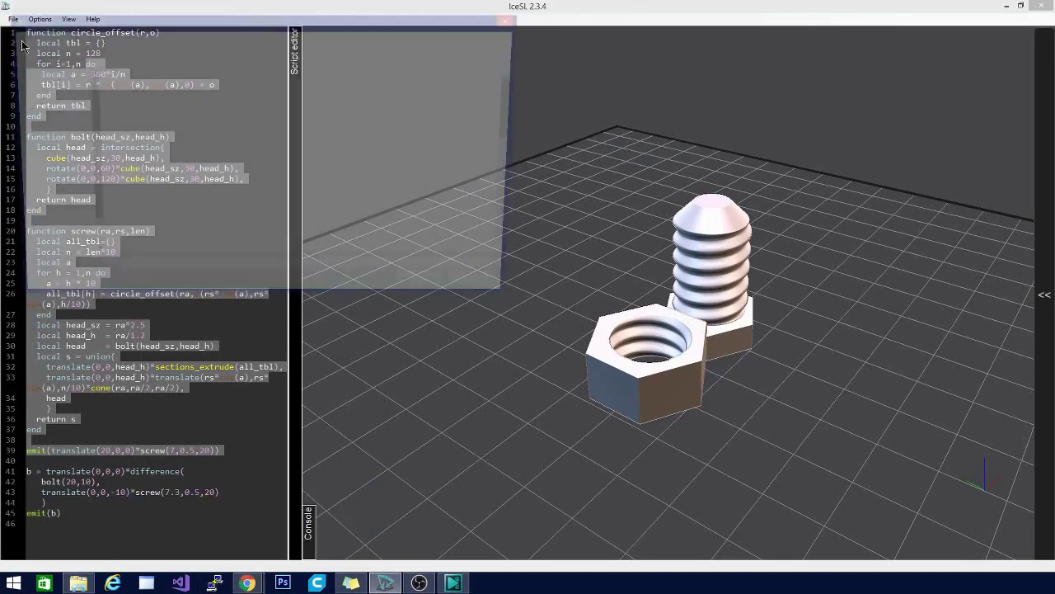
pyautogui.moveTo(515, 87); pyautogui.dragTo(526, 181)
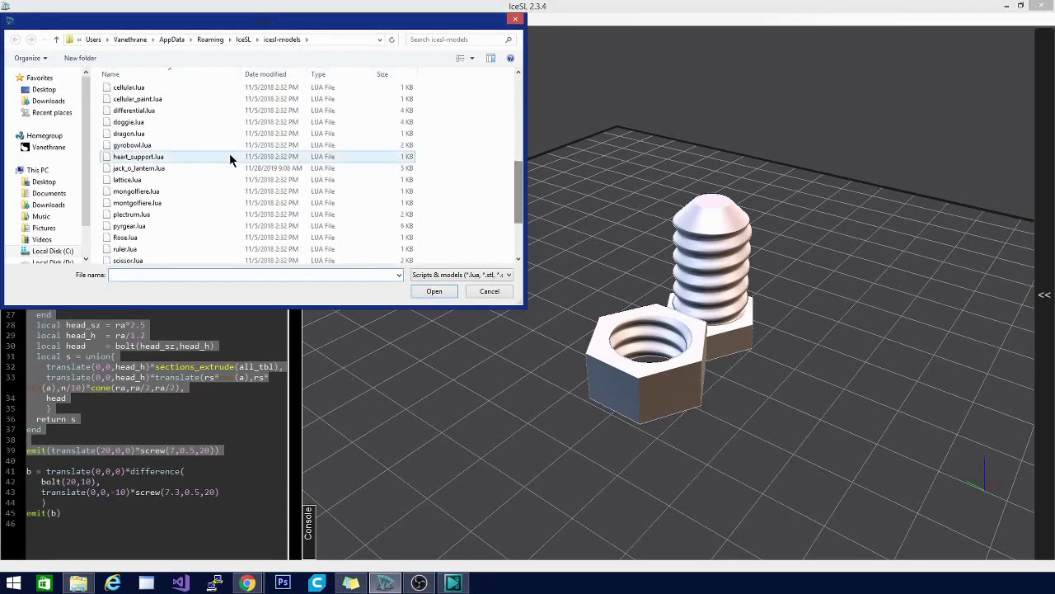
pyautogui.click(129, 134)
pyautogui.click(434, 291)
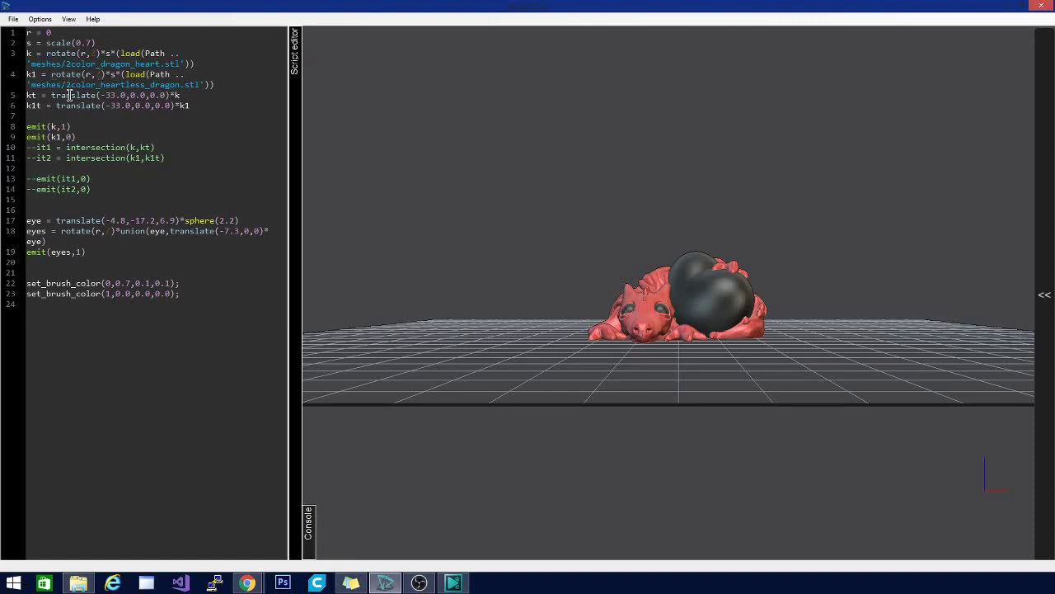
# Step: Try an X translation of -44.0 in the k1t line and restore it to -33.0
pyautogui.click(120, 106)
pyautogui.press('BackSpace')
pyautogui.press('BackSpace')
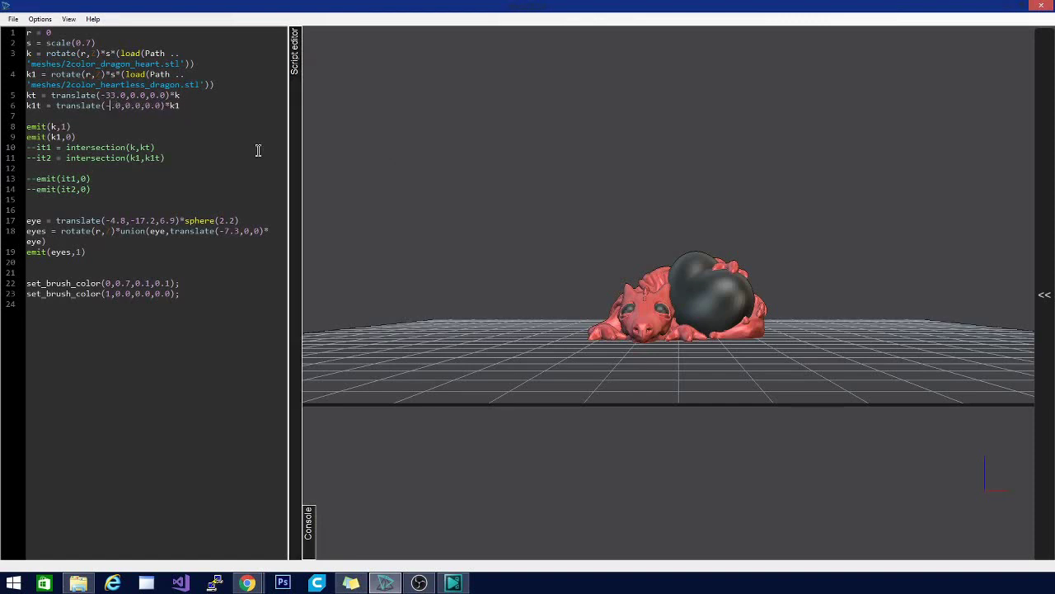
pyautogui.write('44')
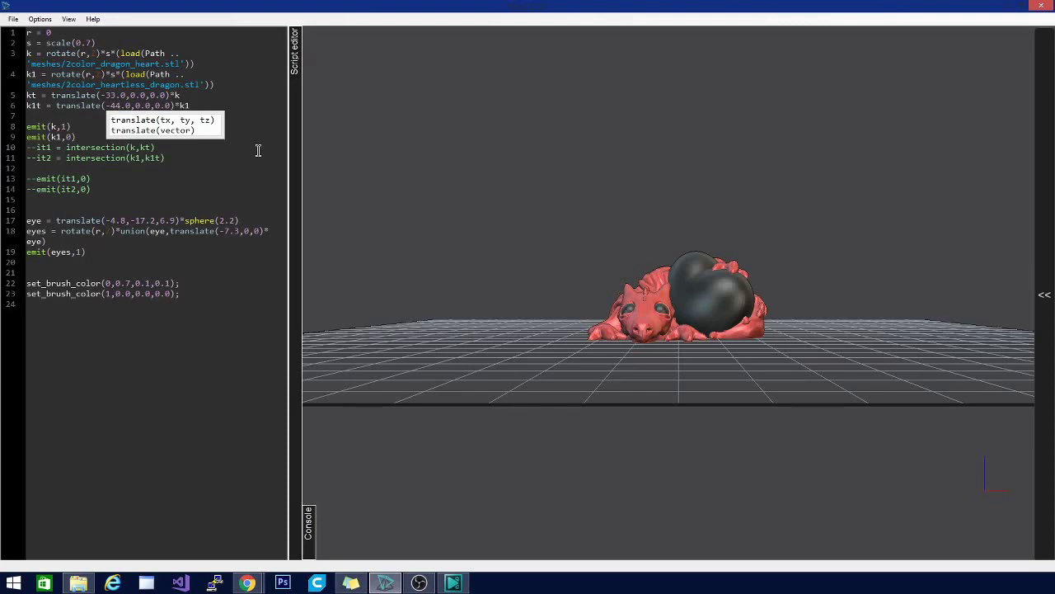
pyautogui.press('BackSpace')
pyautogui.press('BackSpace')
pyautogui.write('33')
# Step: Try an X translation of -344.0 in the kt line and restore it to -33.0
pyautogui.moveTo(733, 132)
pyautogui.mouseDown()
pyautogui.moveTo(764, 377)
pyautogui.moveTo(580, 492)
pyautogui.moveTo(504, 513)
pyautogui.mouseUp()
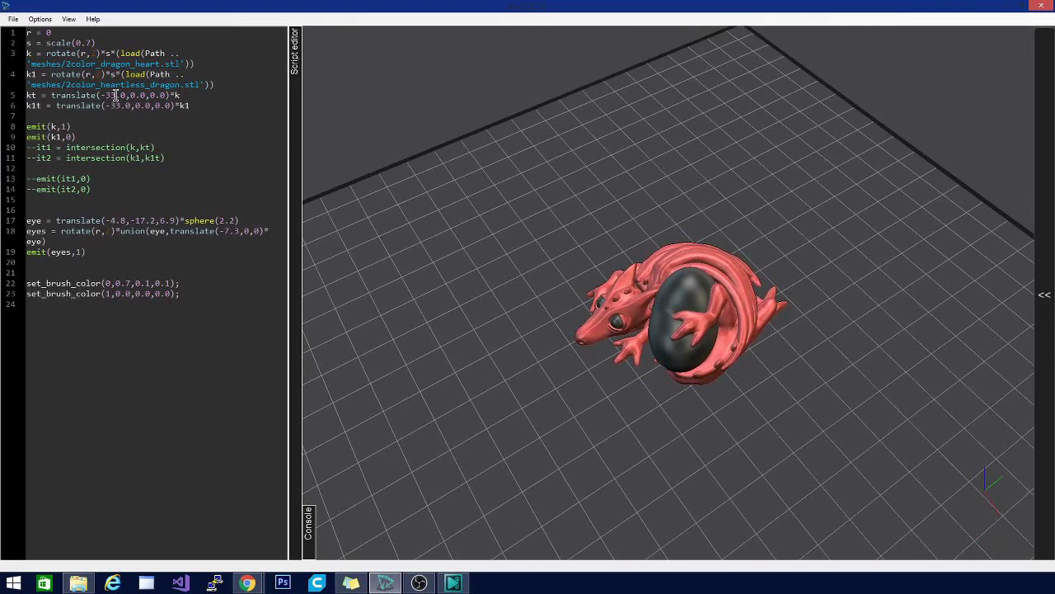
pyautogui.moveTo(117, 95); pyautogui.dragTo(100, 96)
pyautogui.write('-344')
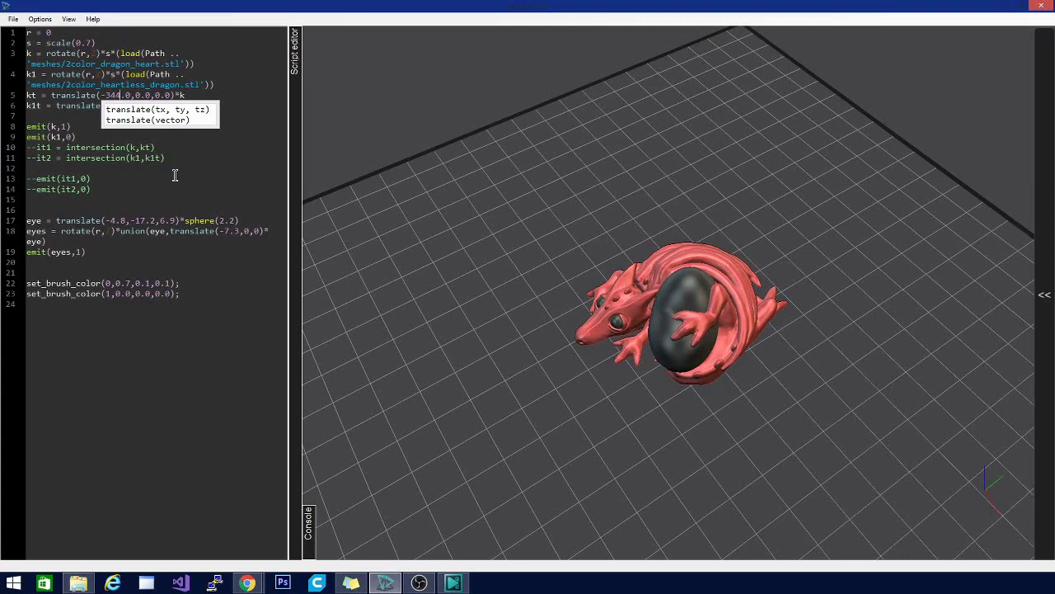
pyautogui.press('BackSpace')
pyautogui.press('BackSpace')
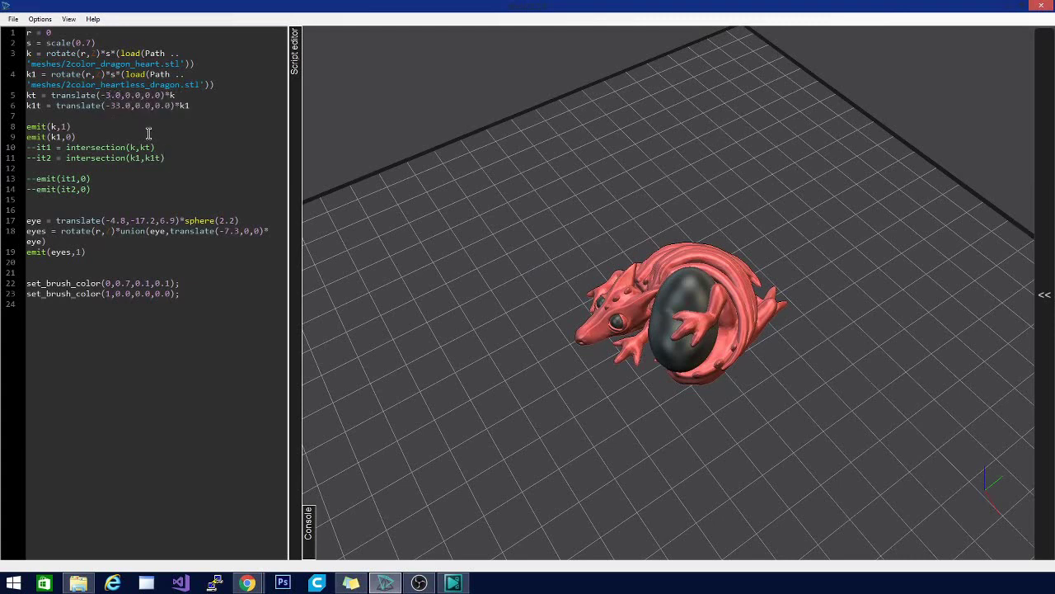
pyautogui.write('3')
# Step: Delete the emit(k1,0) statement to preview the model without the dragon body, and undo the deletion
pyautogui.click(165, 313)
pyautogui.press('Delete')
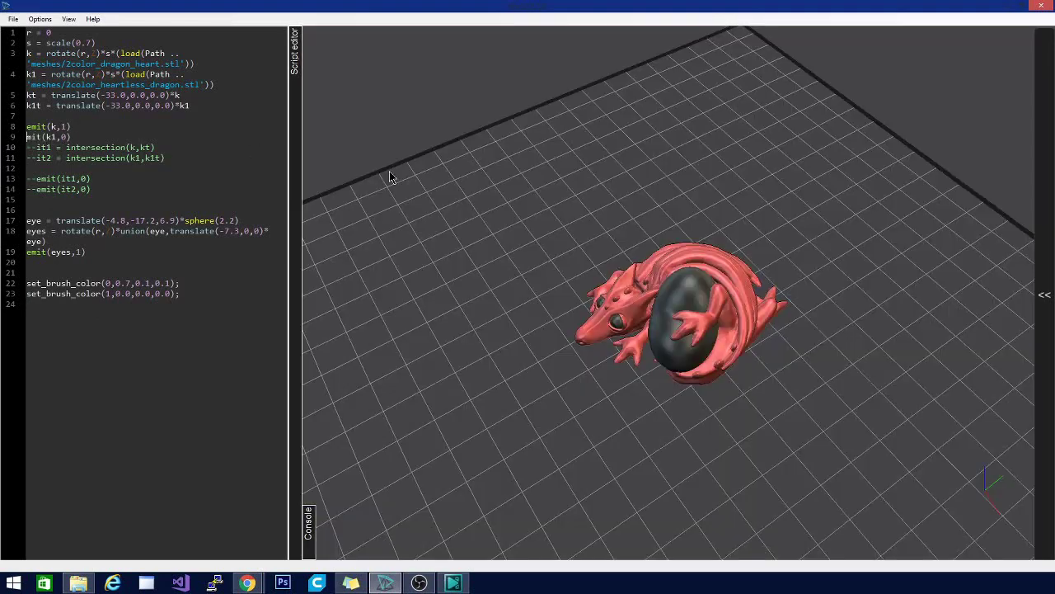
pyautogui.press('Delete')
pyautogui.press('Delete')
pyautogui.press('Delete')
pyautogui.press('Delete')
pyautogui.press('Delete')
pyautogui.press('Delete')
pyautogui.press('Delete')
pyautogui.press('Delete')
pyautogui.press('Delete')
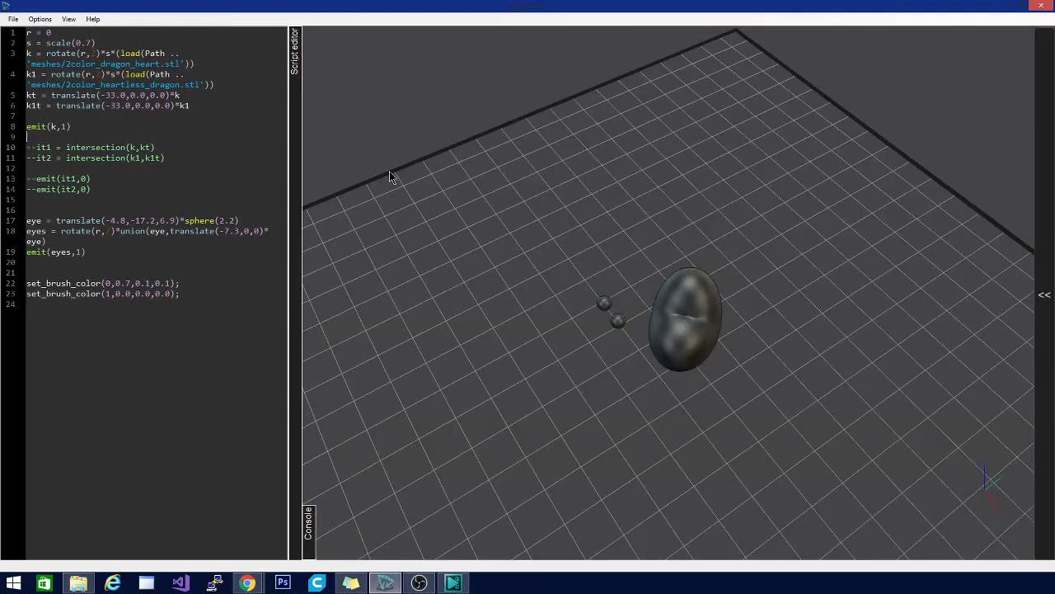
pyautogui.hotkey('ctrl', 'z')
# Step: Try commenting out emit(k1,0) with // and with --, and restore the statement
pyautogui.write('//emit(k1,0')
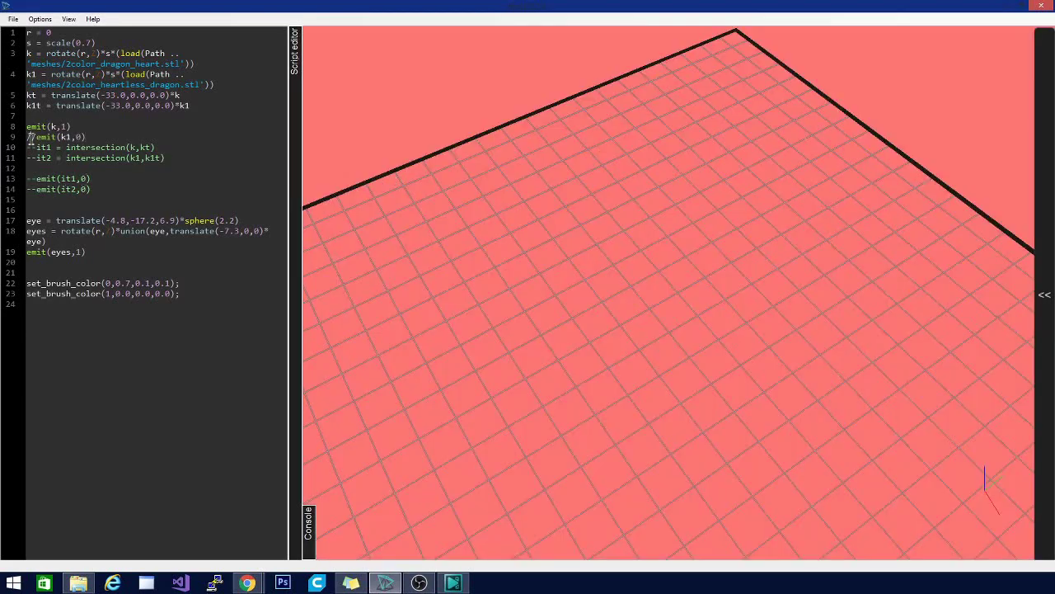
pyautogui.press('BackSpace')
pyautogui.press('BackSpace')
pyautogui.write('--')
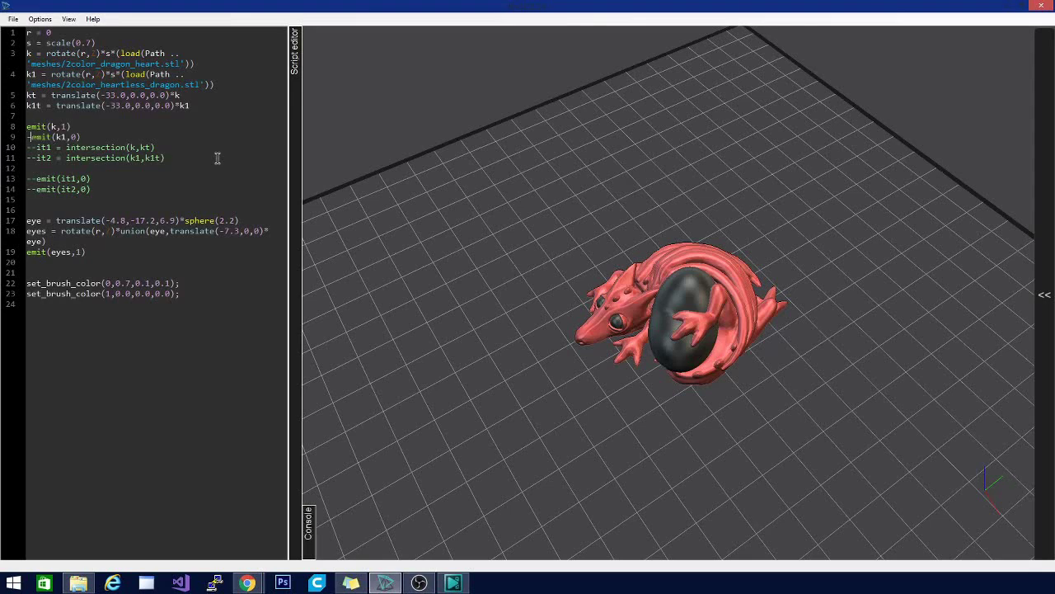
pyautogui.press('BackSpace')
pyautogui.press('BackSpace')
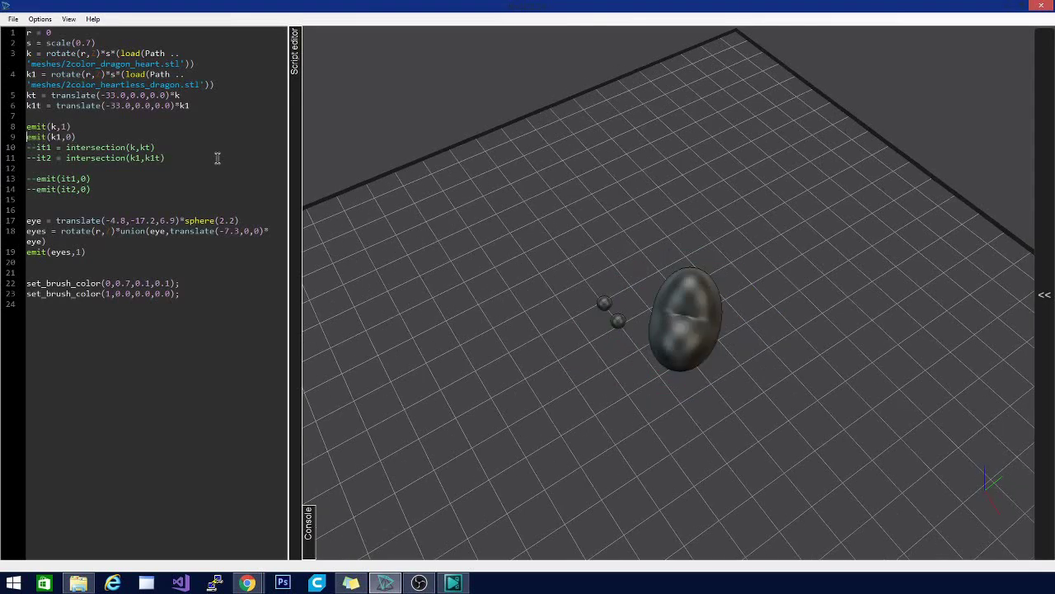
# Step: Comment out emit(k,1) with -- to preview the dragon without its heart, and restore the statement
pyautogui.press('Up')
pyautogui.write('--')
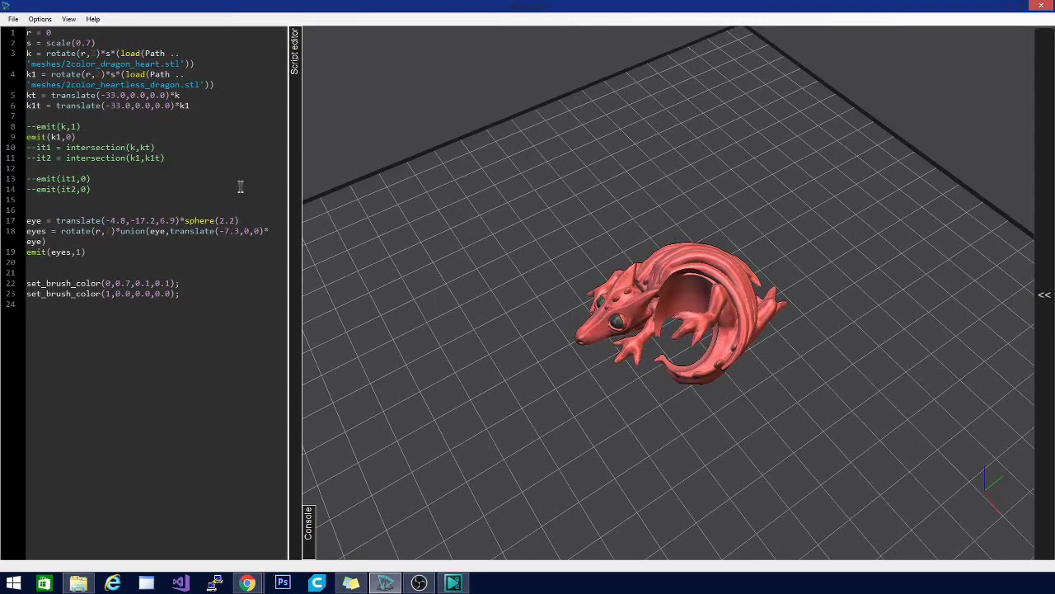
pyautogui.press('BackSpace')
pyautogui.press('BackSpace')
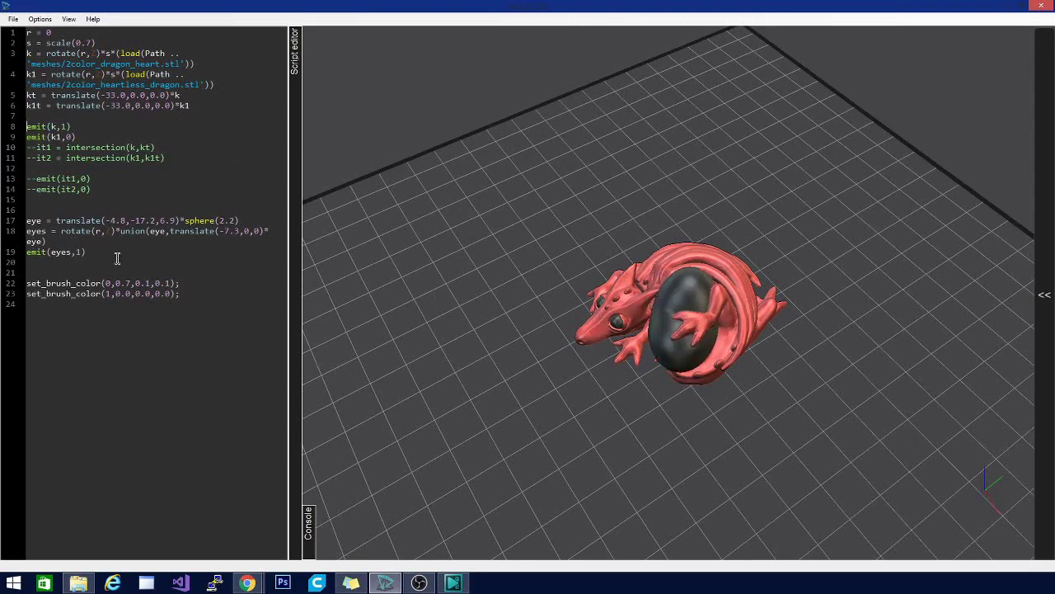
# Step: Save the changes to the dragon script and open the example script cellular.lua from the icesl-models folder
pyautogui.moveTo(570, 354); pyautogui.dragTo(907, 352)
pyautogui.moveTo(751, 499); pyautogui.dragTo(779, 320)
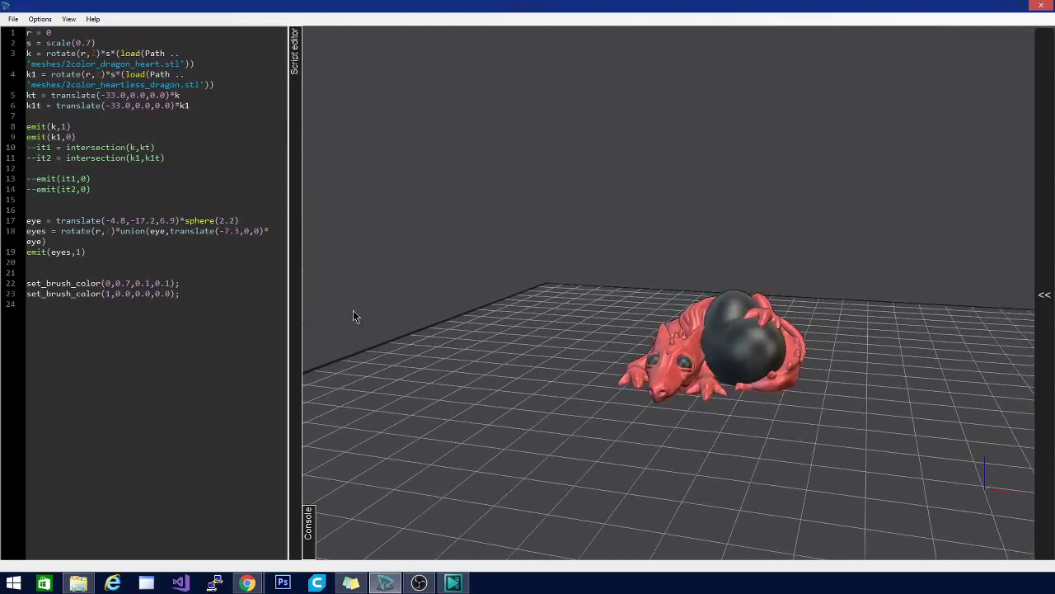
pyautogui.moveTo(522, 320); pyautogui.dragTo(429, 480)
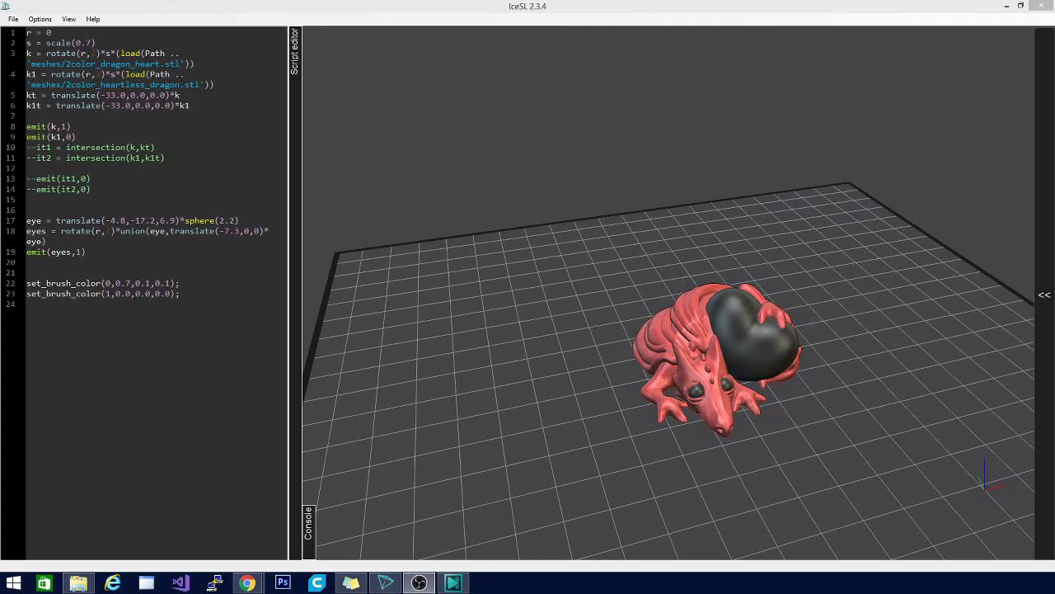
pyautogui.click(13, 19)
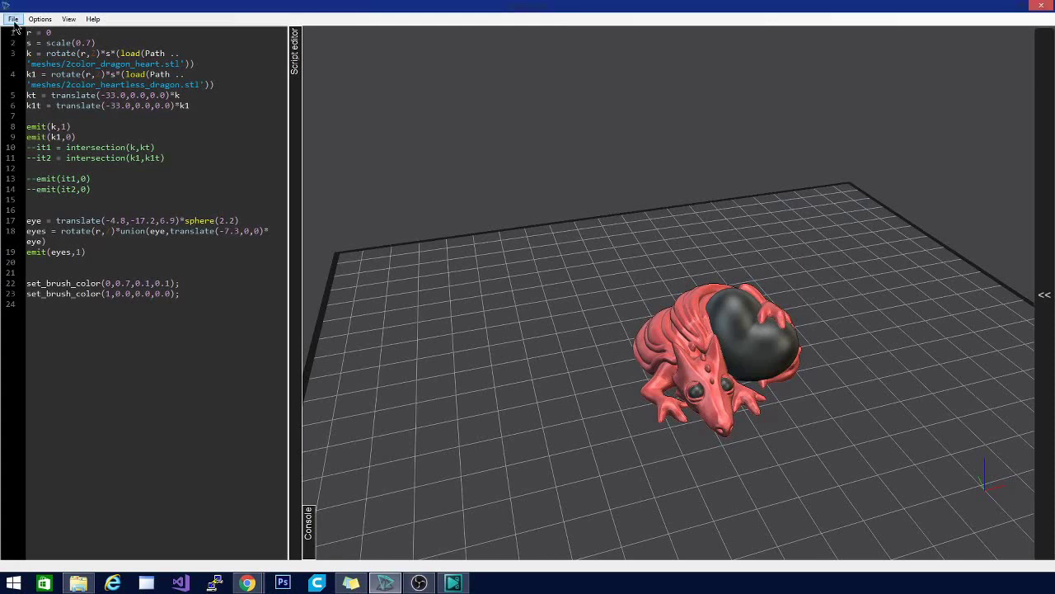
pyautogui.click(13, 19)
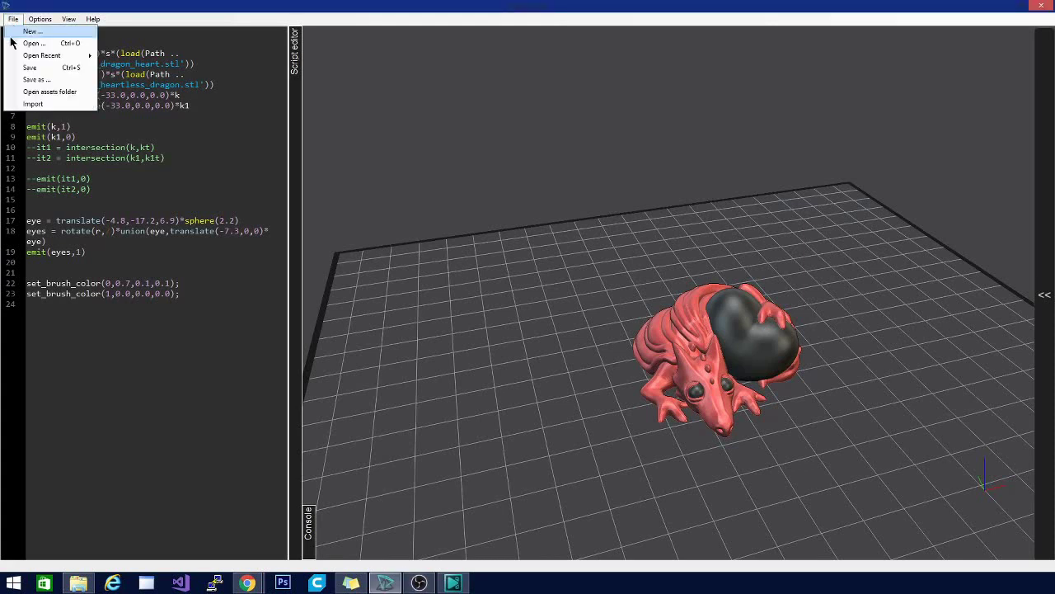
pyautogui.click(20, 45)
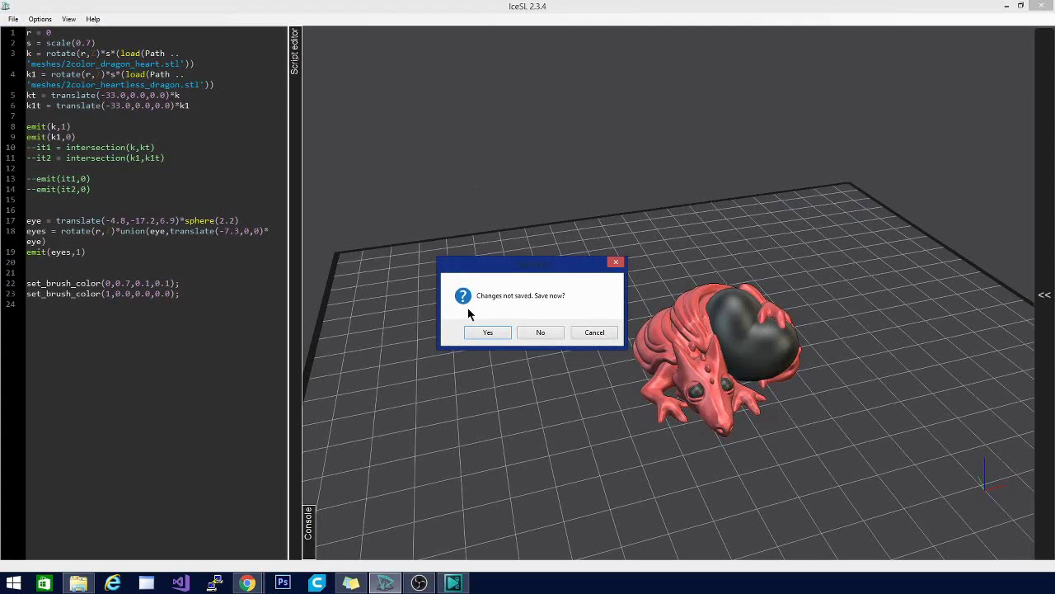
pyautogui.click(497, 334)
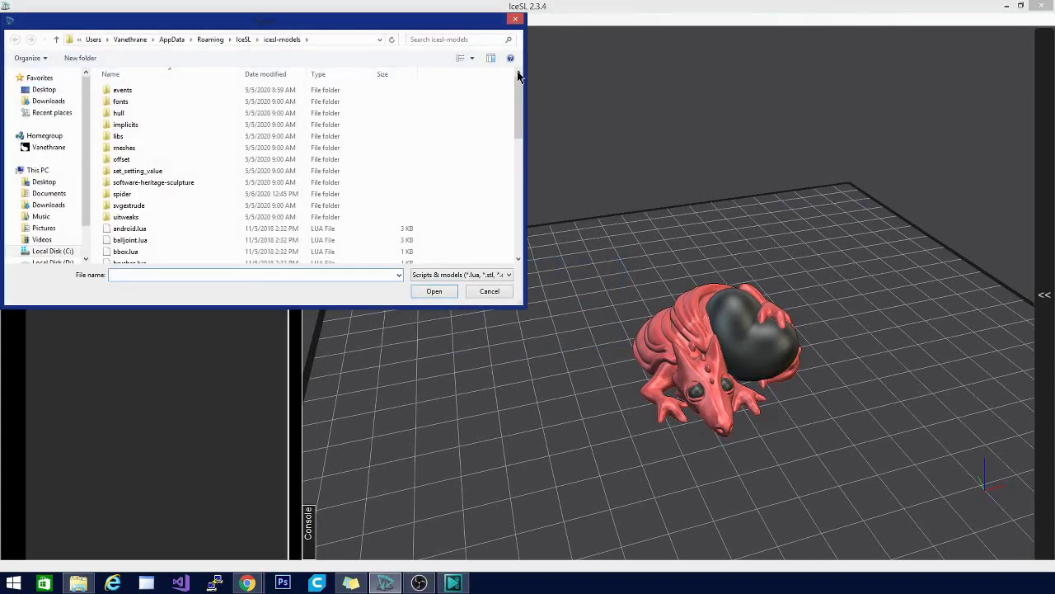
pyautogui.moveTo(519, 111); pyautogui.dragTo(514, 167)
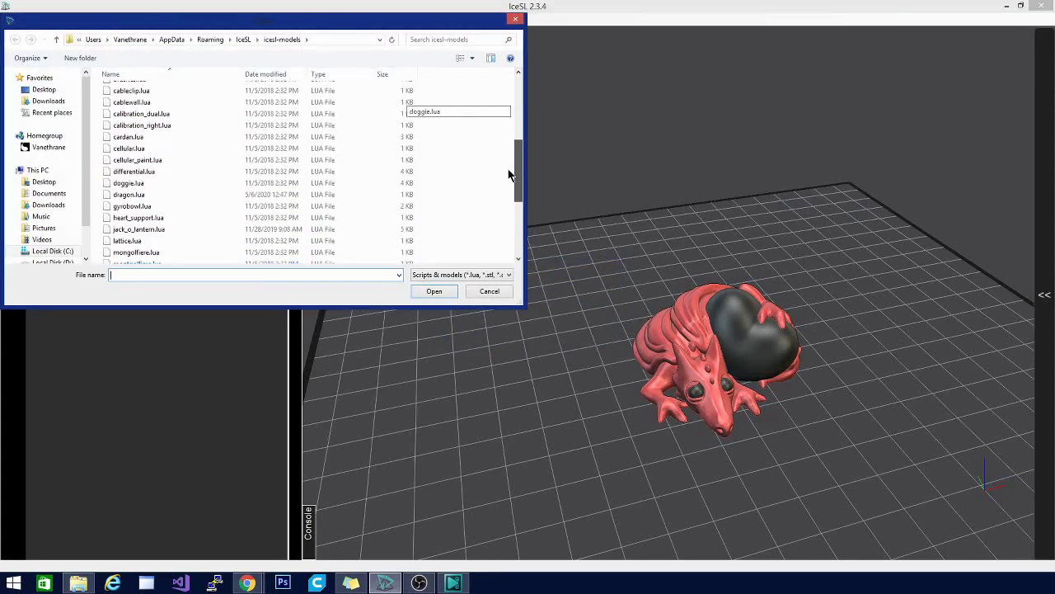
pyautogui.click(134, 148)
pyautogui.click(433, 291)
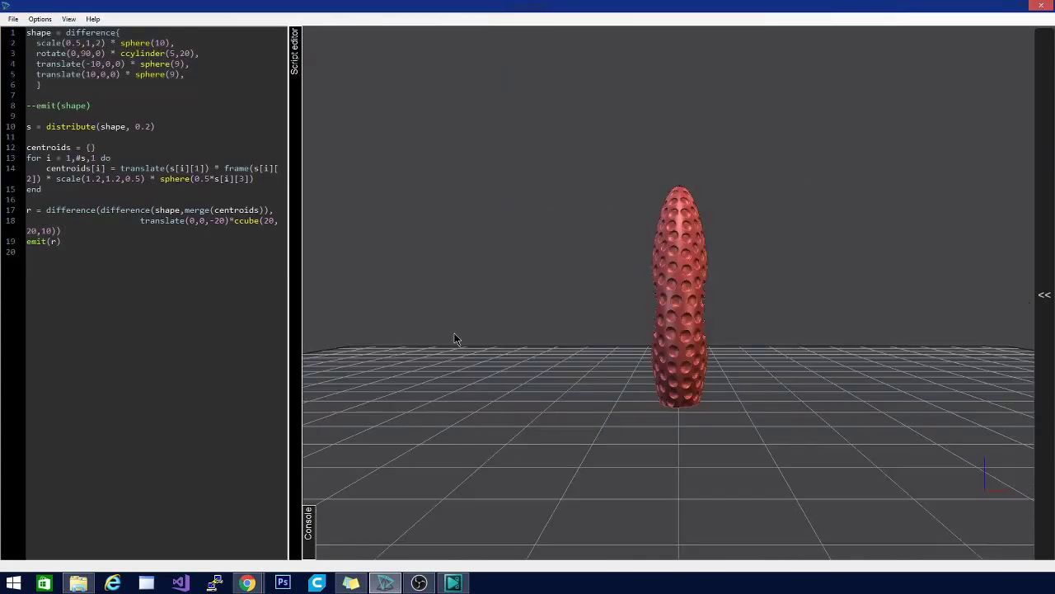
# Step: Set the cylinder's rotation in line 3 to rotate(0,45,0) and inspect the angled hole through the cellular shape
pyautogui.moveTo(469, 434); pyautogui.dragTo(619, 524)
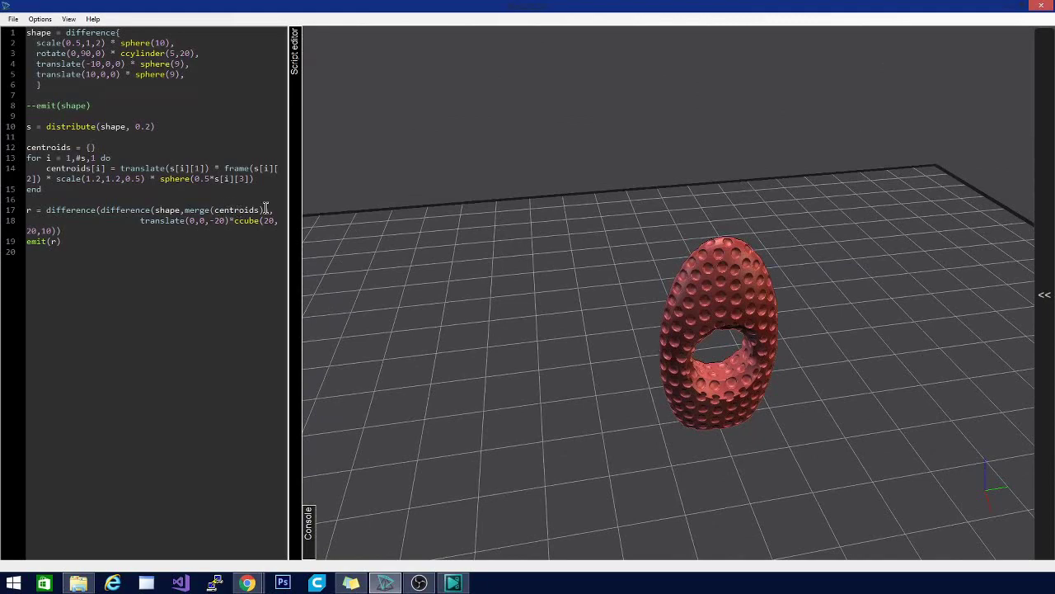
pyautogui.moveTo(836, 376); pyautogui.dragTo(475, 360)
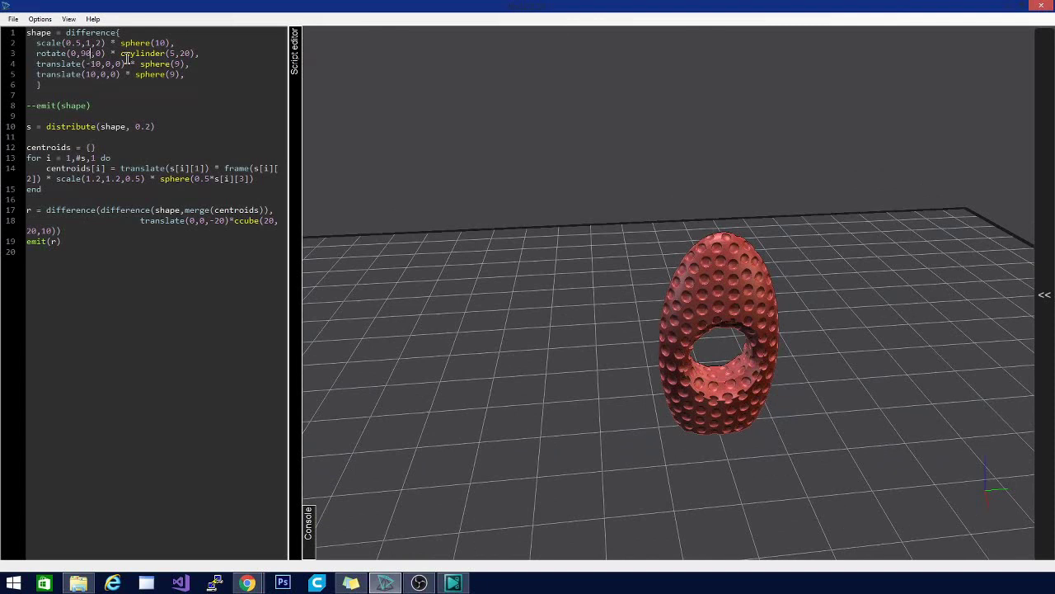
pyautogui.press('BackSpace')
pyautogui.press('BackSpace')
pyautogui.write('4')
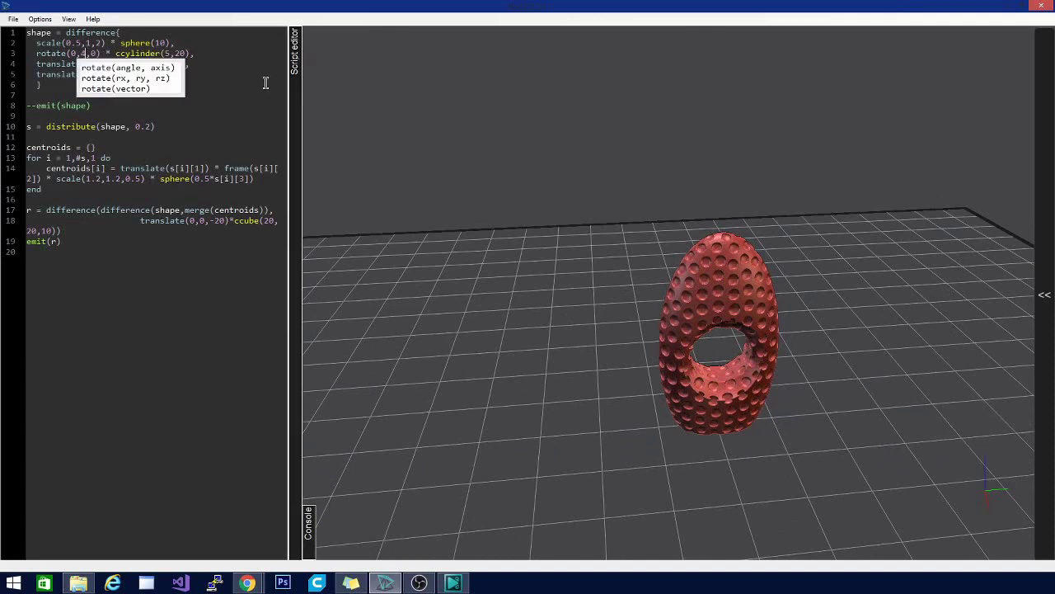
pyautogui.write('5')
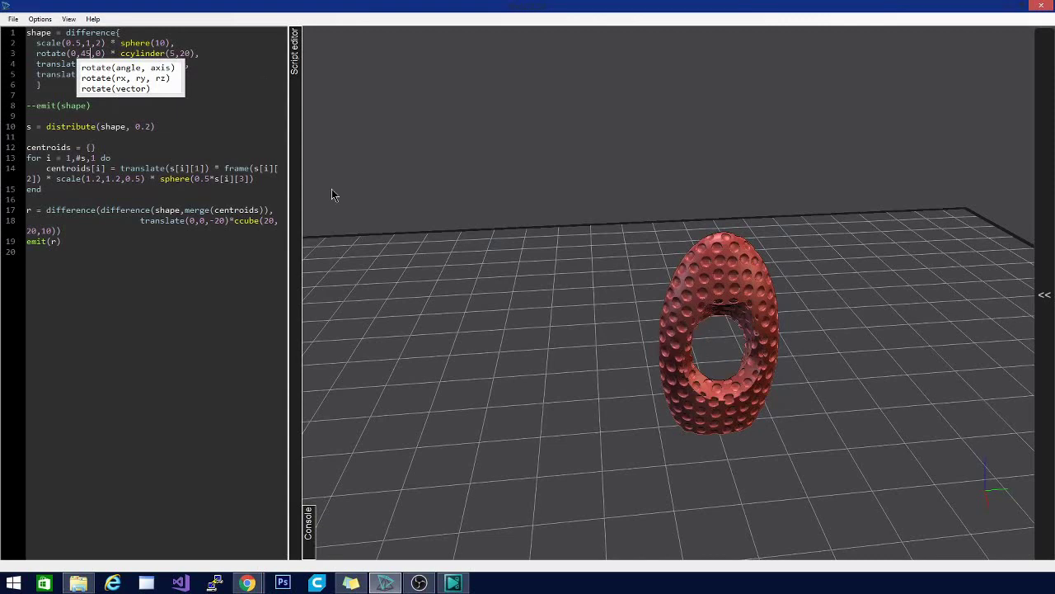
pyautogui.moveTo(559, 536)
pyautogui.mouseDown()
pyautogui.moveTo(602, 530)
pyautogui.moveTo(652, 445)
pyautogui.moveTo(902, 467)
pyautogui.moveTo(979, 416)
pyautogui.moveTo(989, 272)
pyautogui.mouseUp()
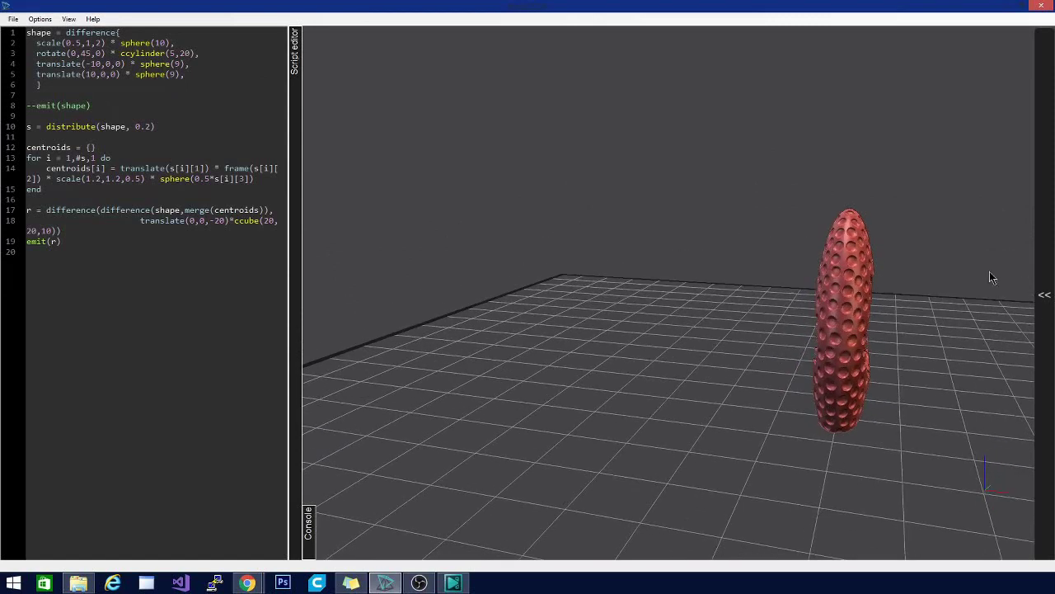
pyautogui.moveTo(742, 478); pyautogui.dragTo(742, 417)
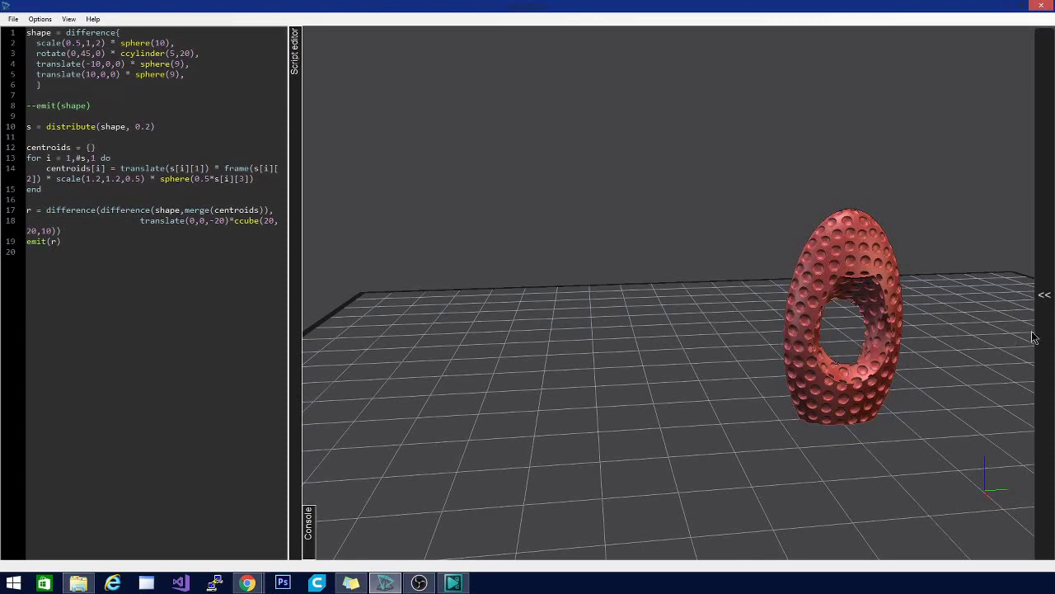
# Step: Open the example script trilock.lua from the icesl-models folder, discarding the unsaved changes to the cellular script
pyautogui.click(13, 19)
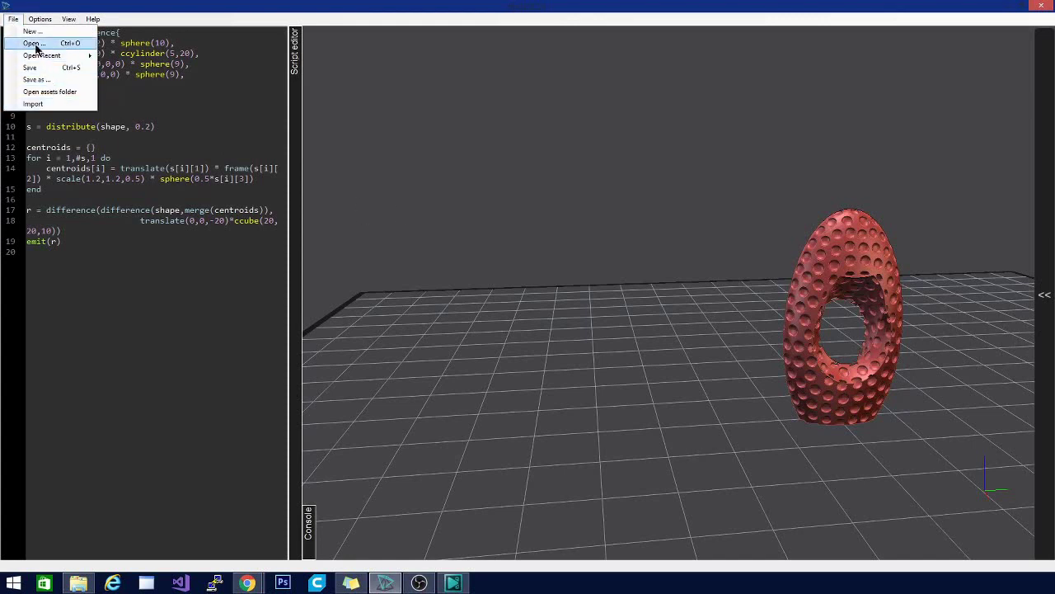
pyautogui.click(35, 43)
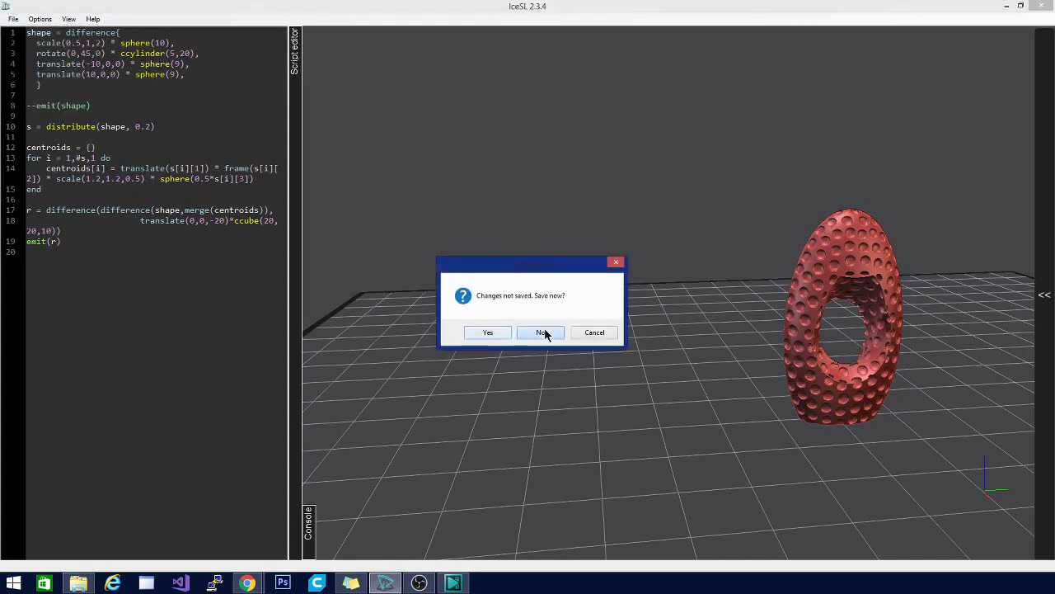
pyautogui.click(543, 333)
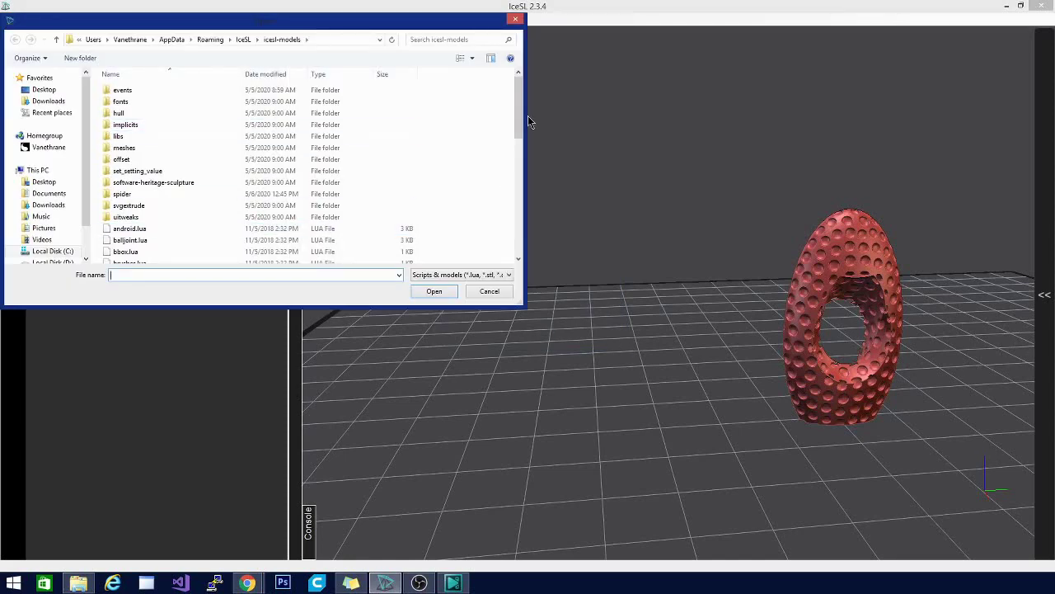
pyautogui.moveTo(520, 122); pyautogui.dragTo(533, 237)
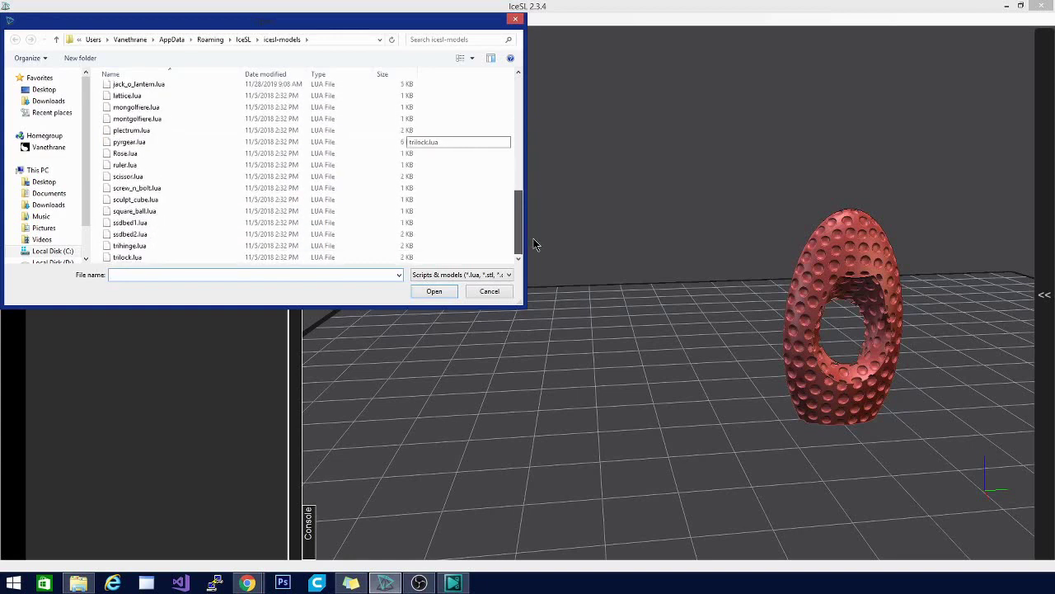
pyautogui.click(132, 258)
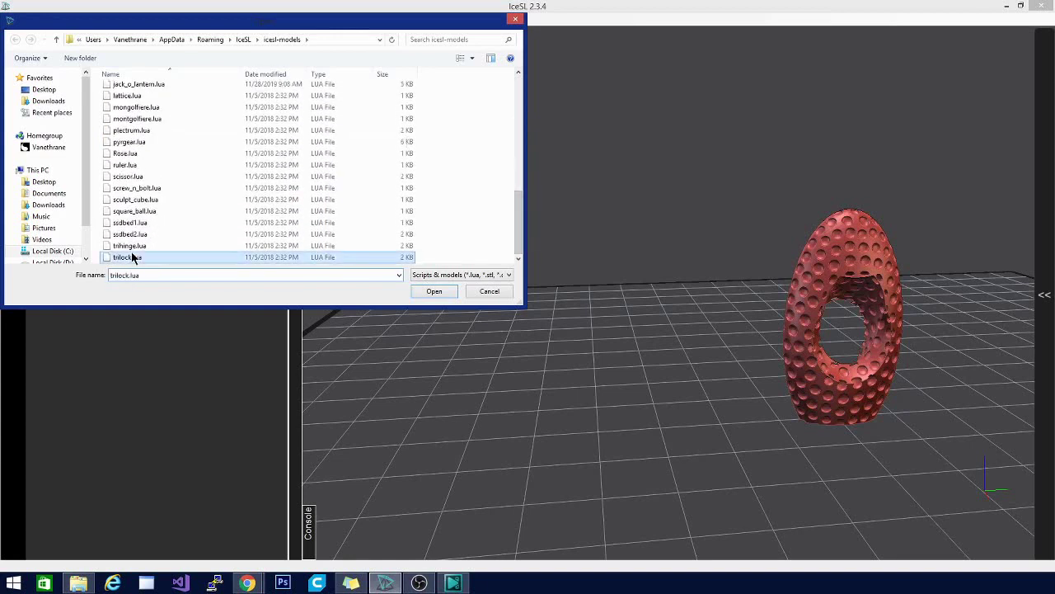
pyautogui.click(433, 292)
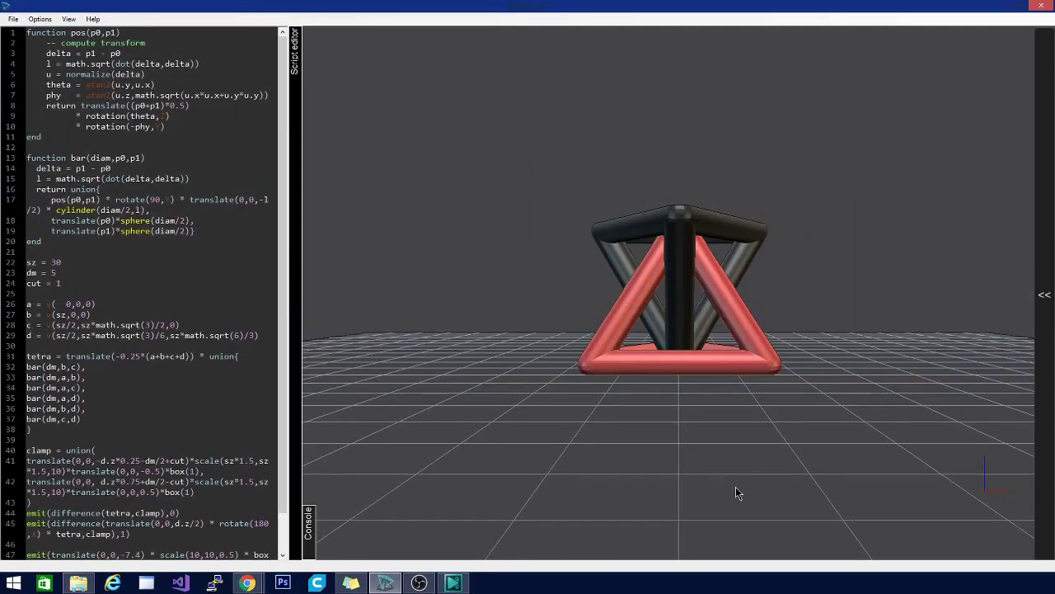
# Step: Inspect the two interlocking tetrahedra and narrow the script editor to enlarge the 3D view
pyautogui.moveTo(495, 363); pyautogui.dragTo(898, 489)
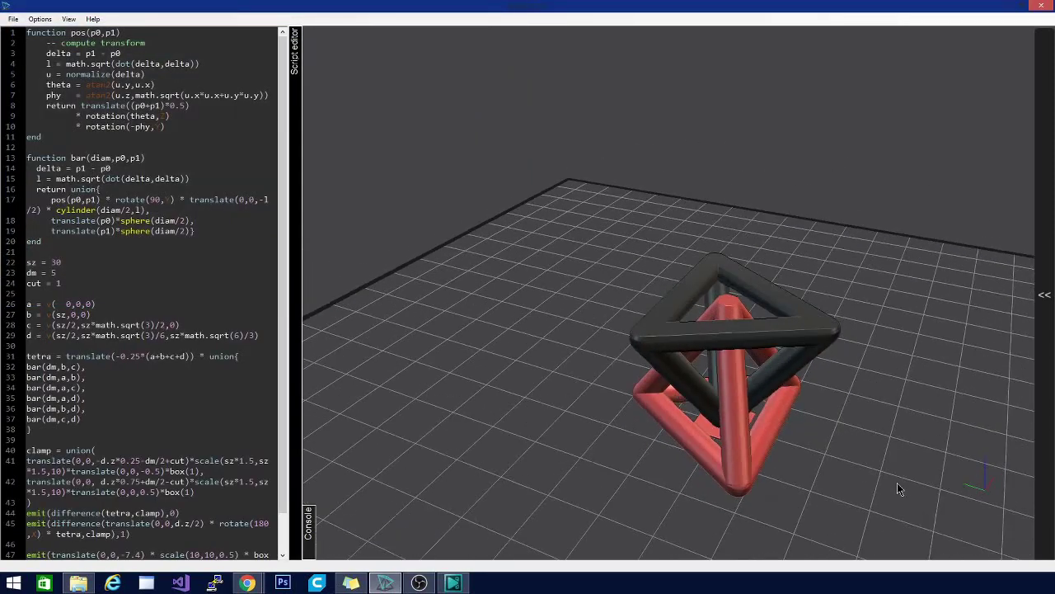
pyautogui.moveTo(526, 417); pyautogui.dragTo(883, 443)
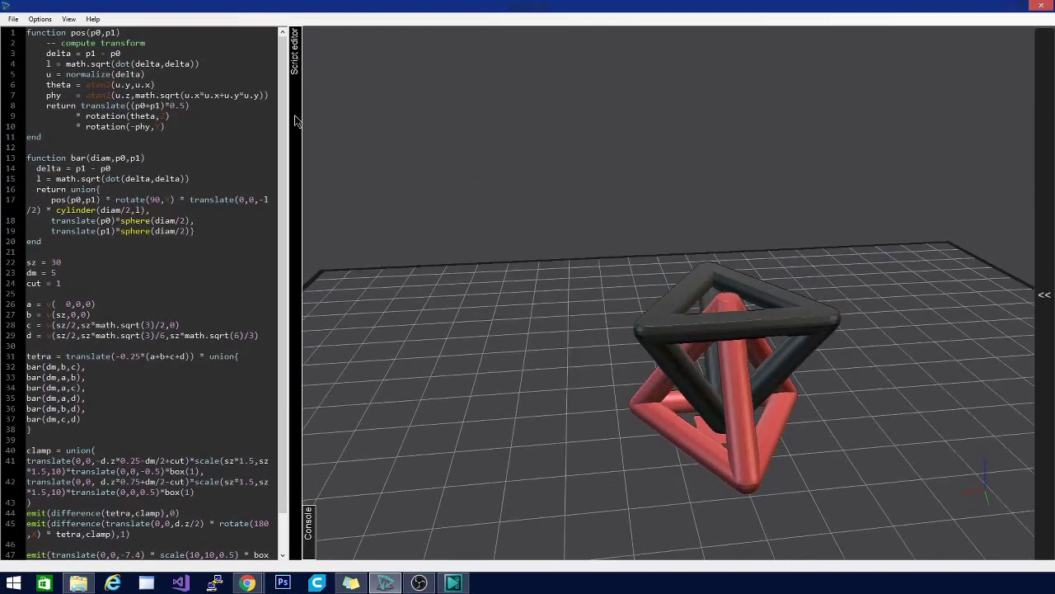
pyautogui.moveTo(297, 121); pyautogui.dragTo(69, 124)
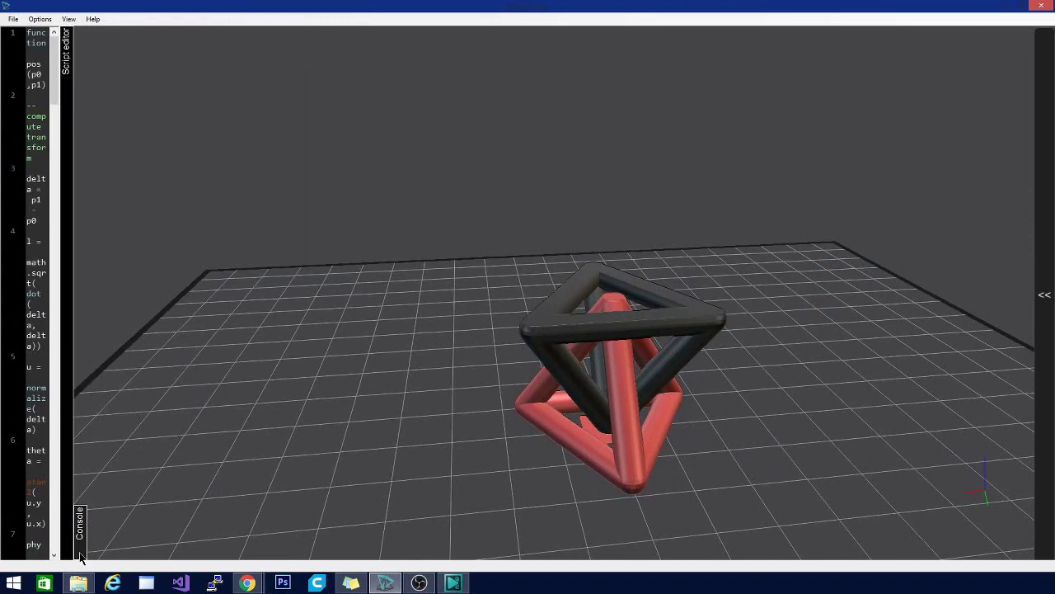
pyautogui.moveTo(79, 558)
pyautogui.mouseDown()
pyautogui.moveTo(749, 548)
pyautogui.moveTo(752, 538)
pyautogui.moveTo(184, 523)
pyautogui.moveTo(89, 544)
pyautogui.mouseUp()
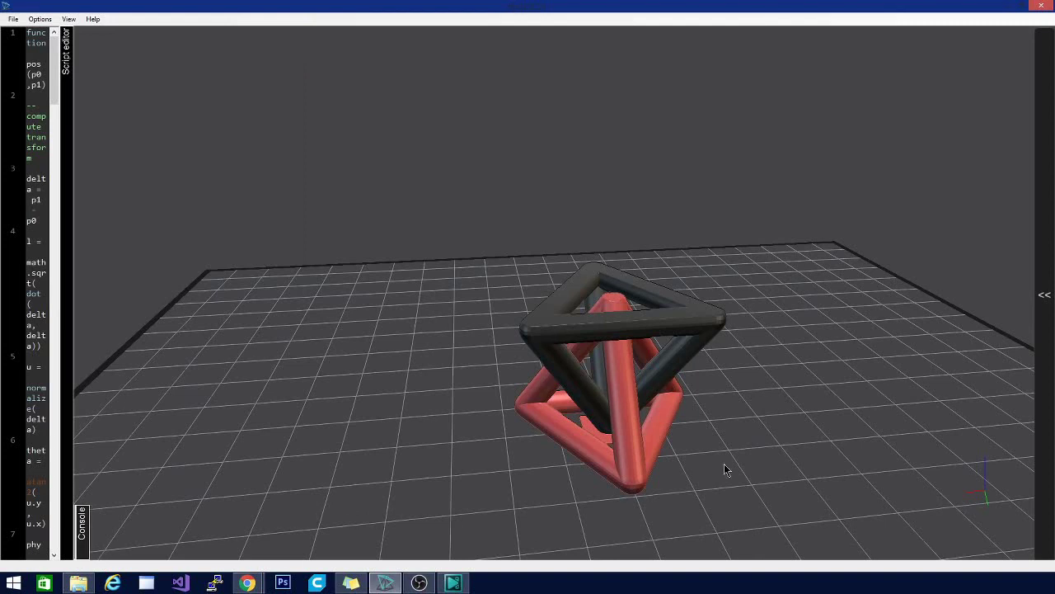
# Step: Expand the print settings, review the available services, and select Slice to GCode
pyautogui.click(1045, 296)
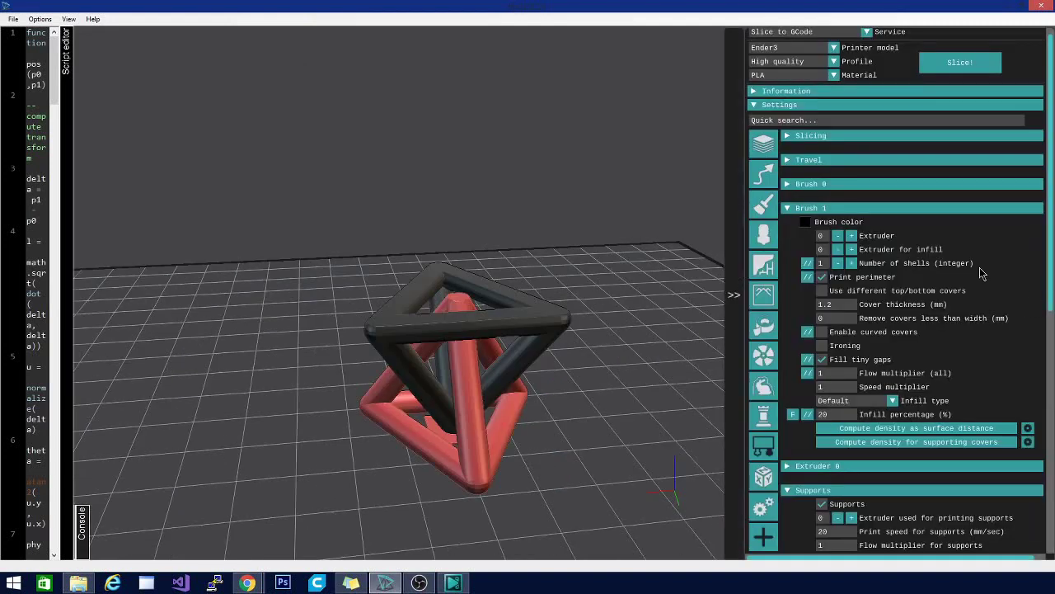
pyautogui.scroll(1, 1053, 283)
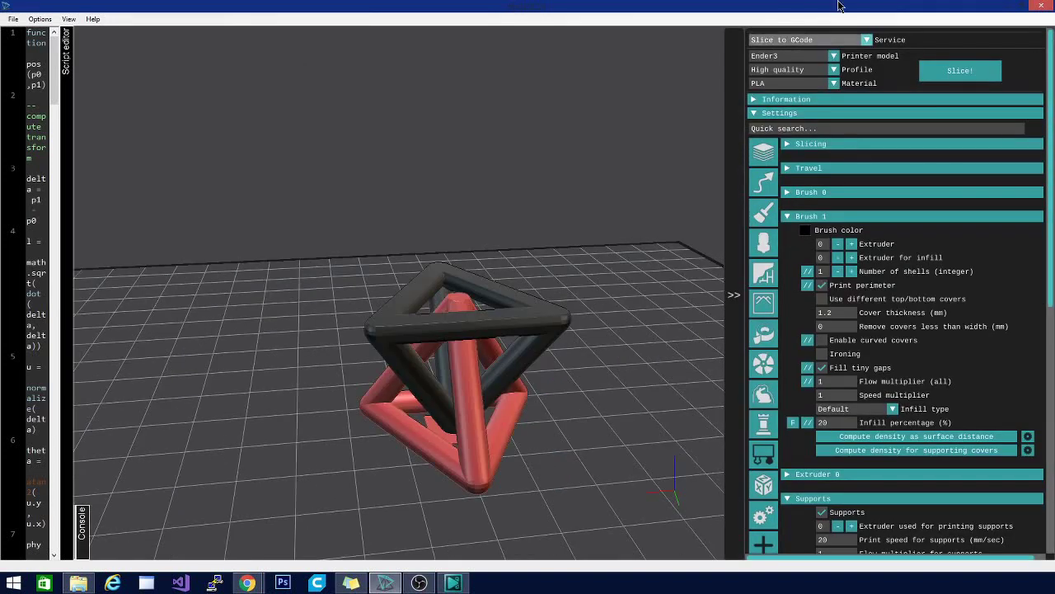
pyautogui.click(866, 40)
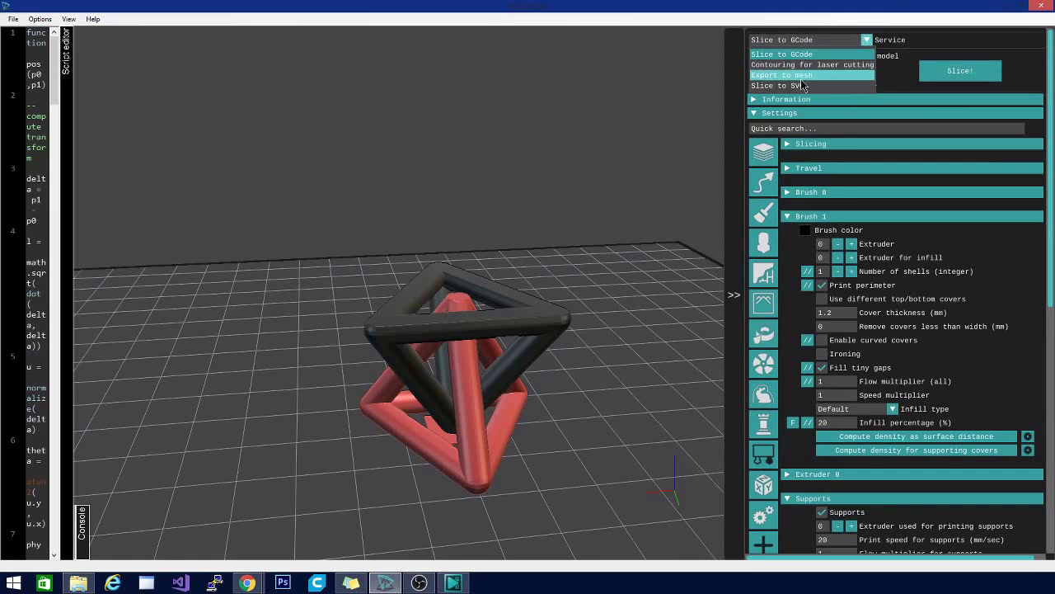
pyautogui.click(813, 52)
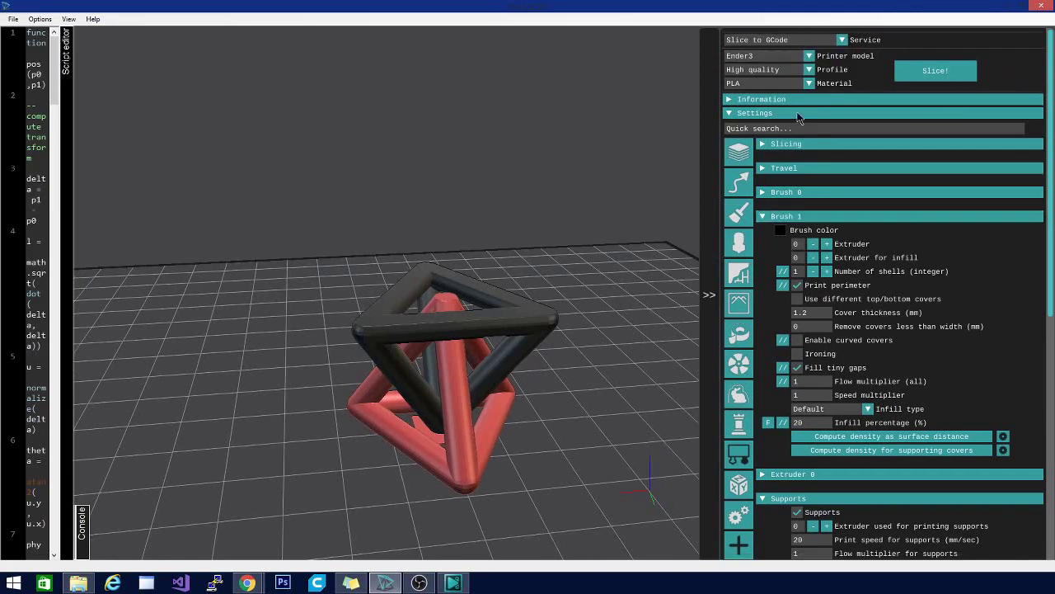
# Step: Examine the list of supported printer models without changing the Ender3 selection
pyautogui.click(810, 55)
pyautogui.scroll(-10, 801, 121)
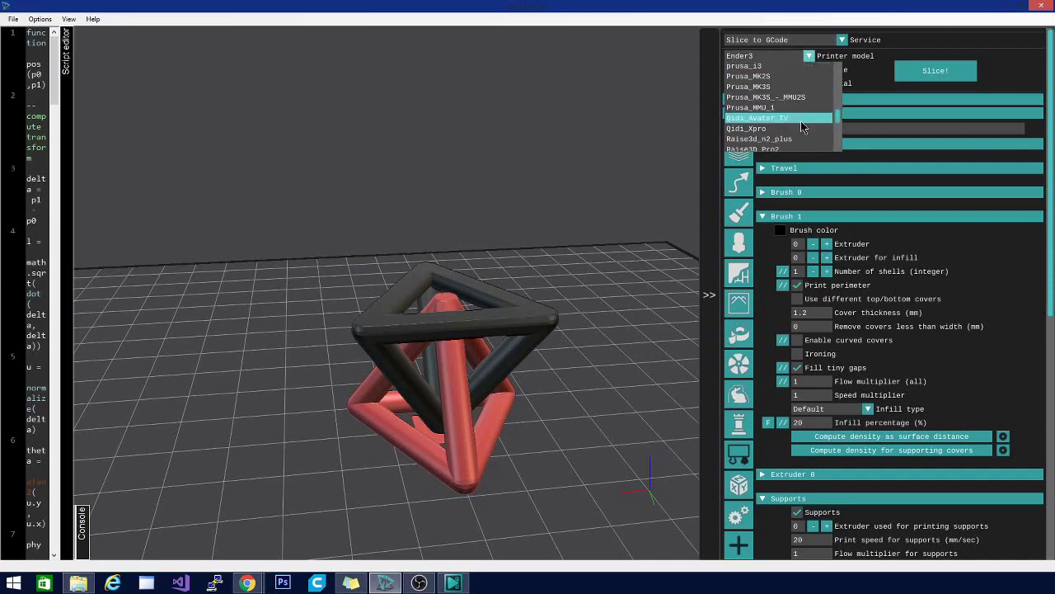
pyautogui.scroll(15, 801, 121)
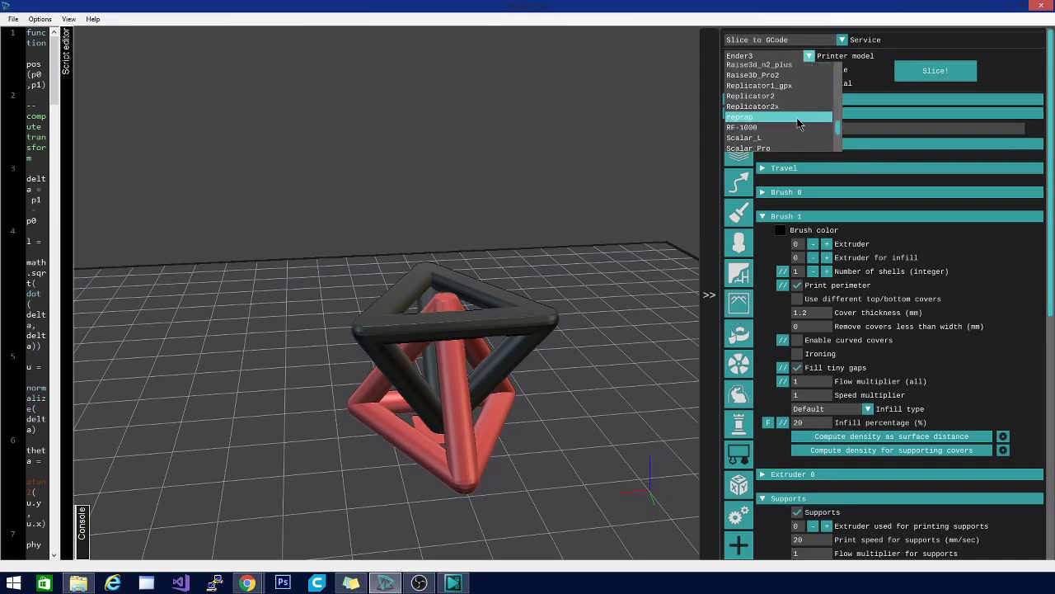
pyautogui.scroll(2, 799, 122)
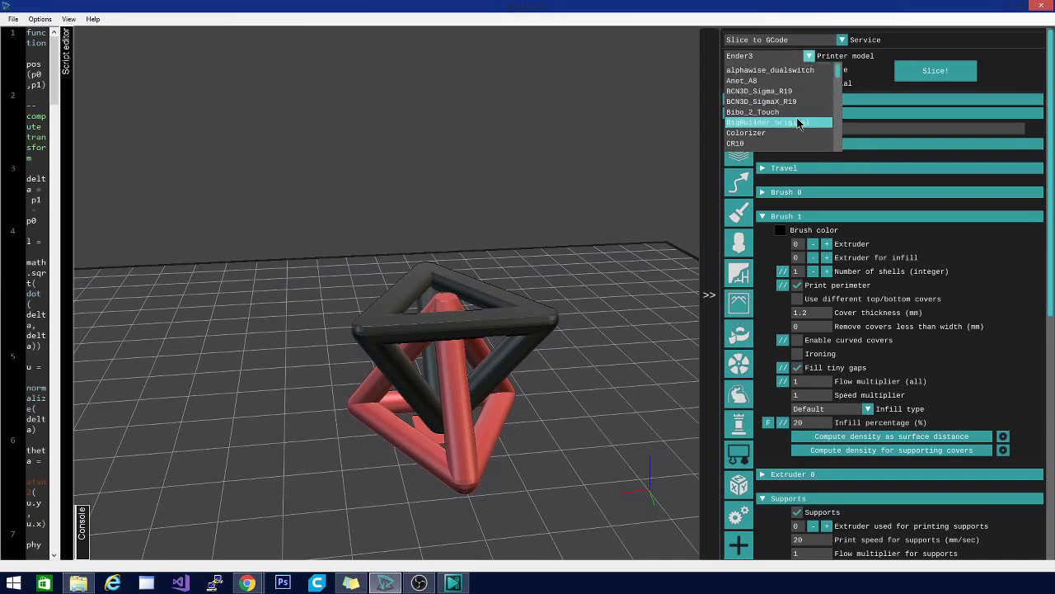
pyautogui.scroll(-5, 798, 122)
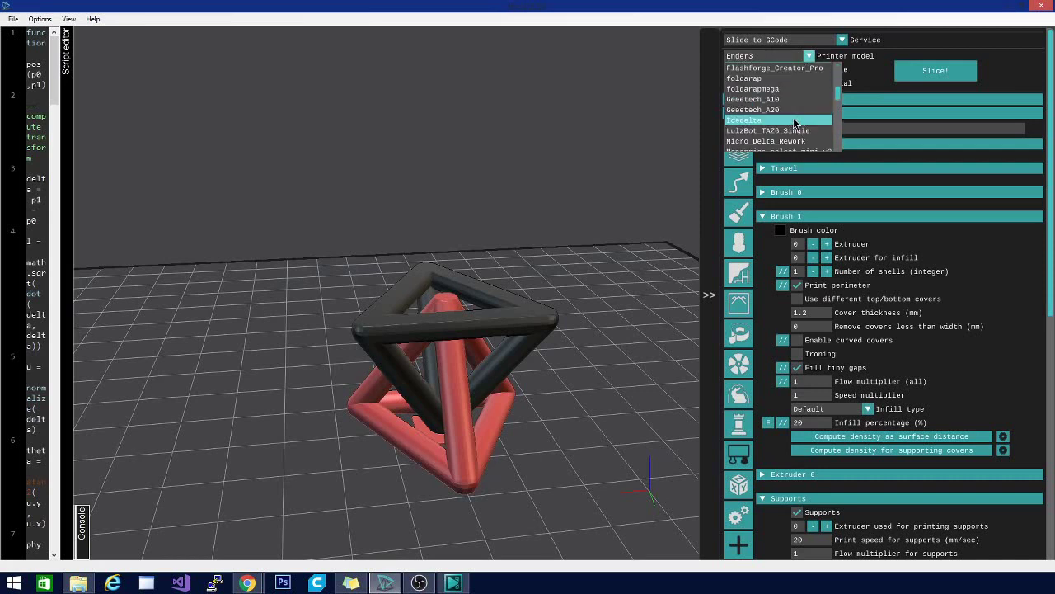
pyautogui.scroll(-5, 796, 122)
pyautogui.scroll(-5, 795, 124)
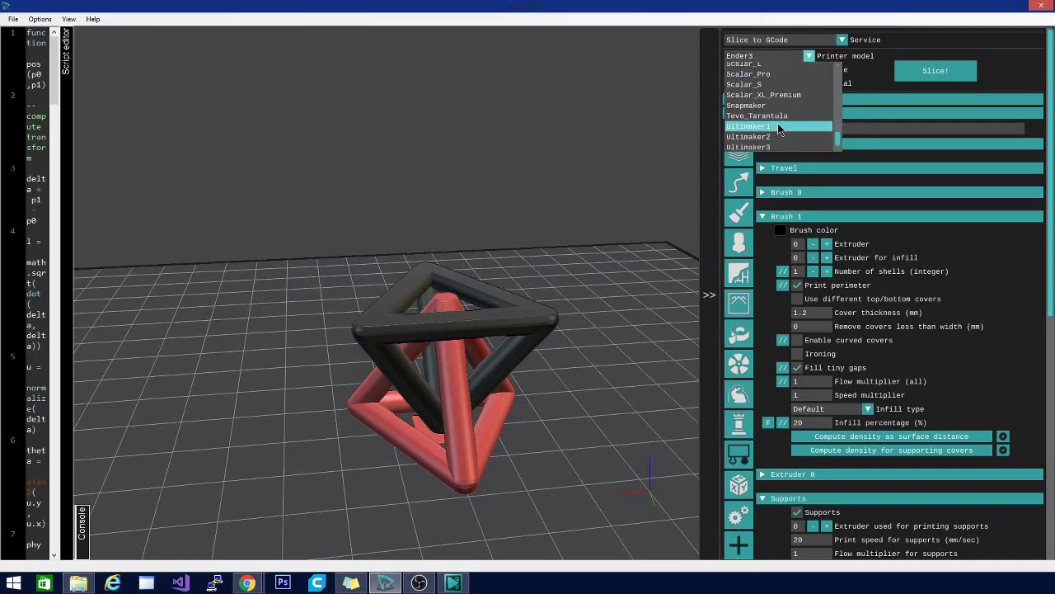
pyautogui.scroll(12, 771, 125)
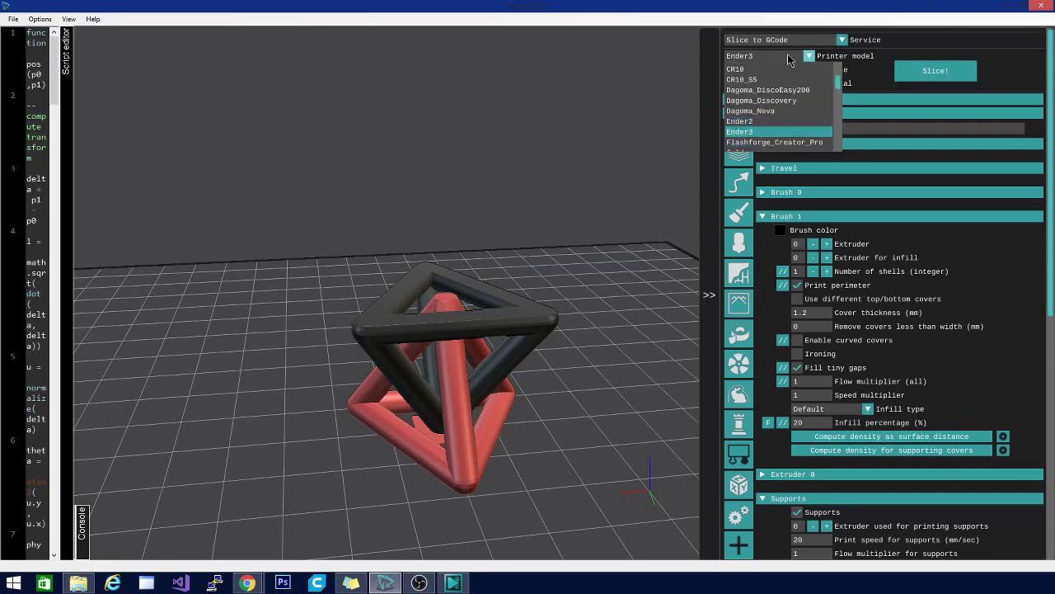
pyautogui.click(813, 56)
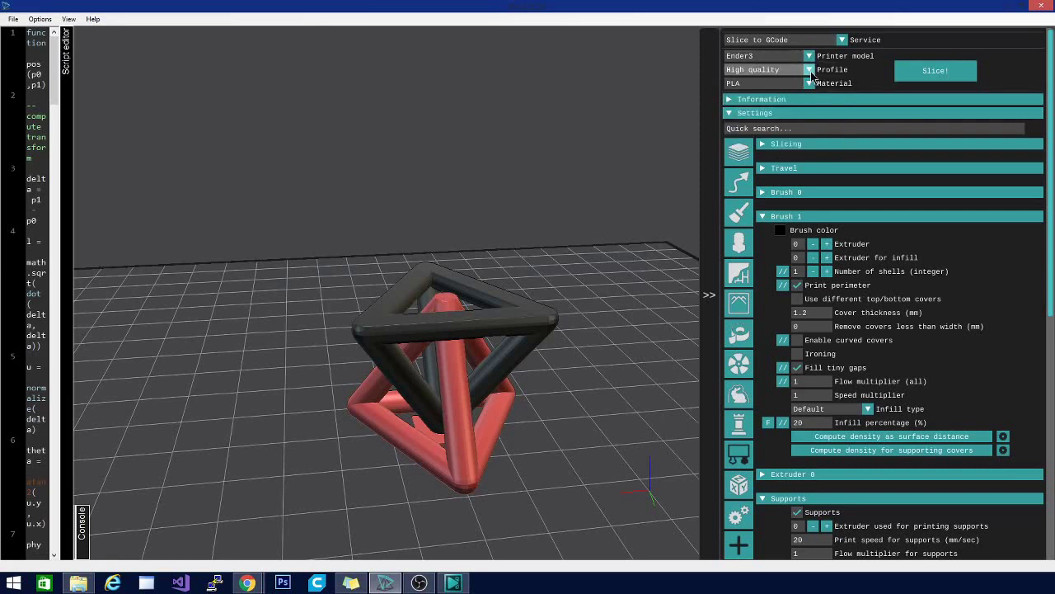
# Step: Review the available print profiles and materials without changing the High quality and PLA selections
pyautogui.click(780, 70)
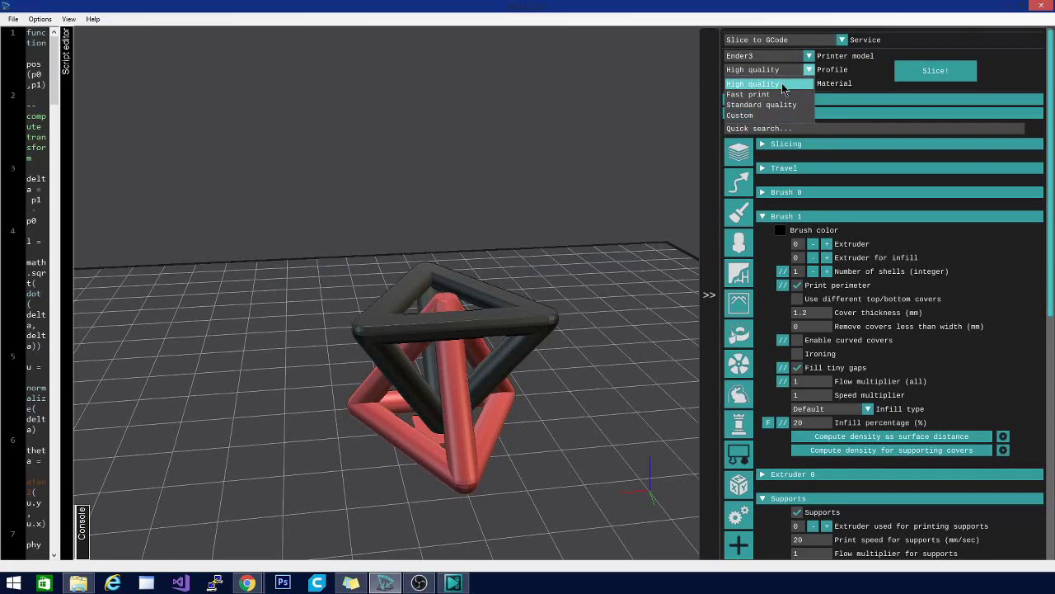
pyautogui.click(811, 69)
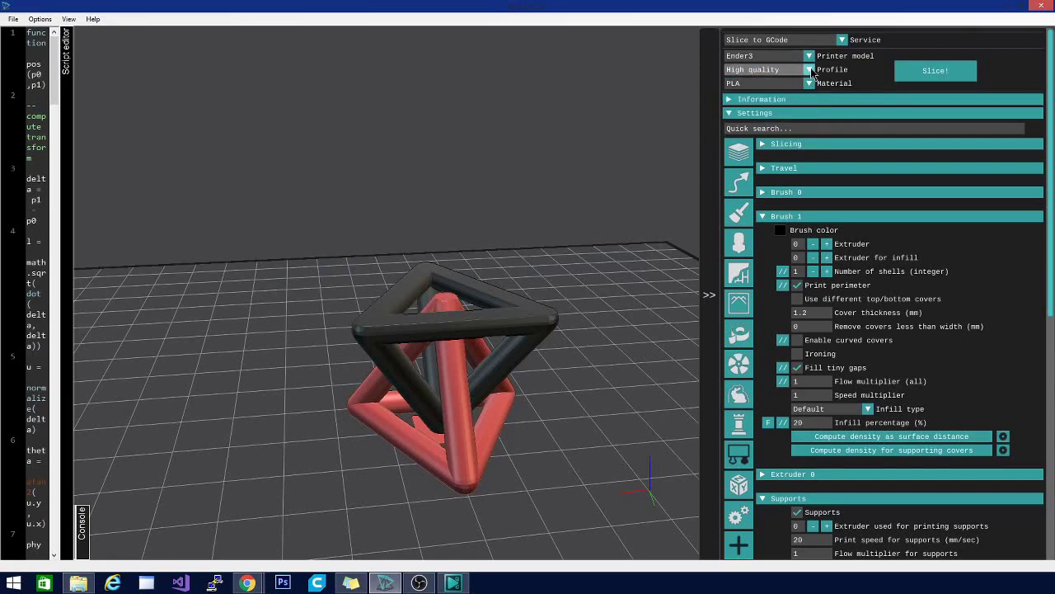
pyautogui.click(808, 84)
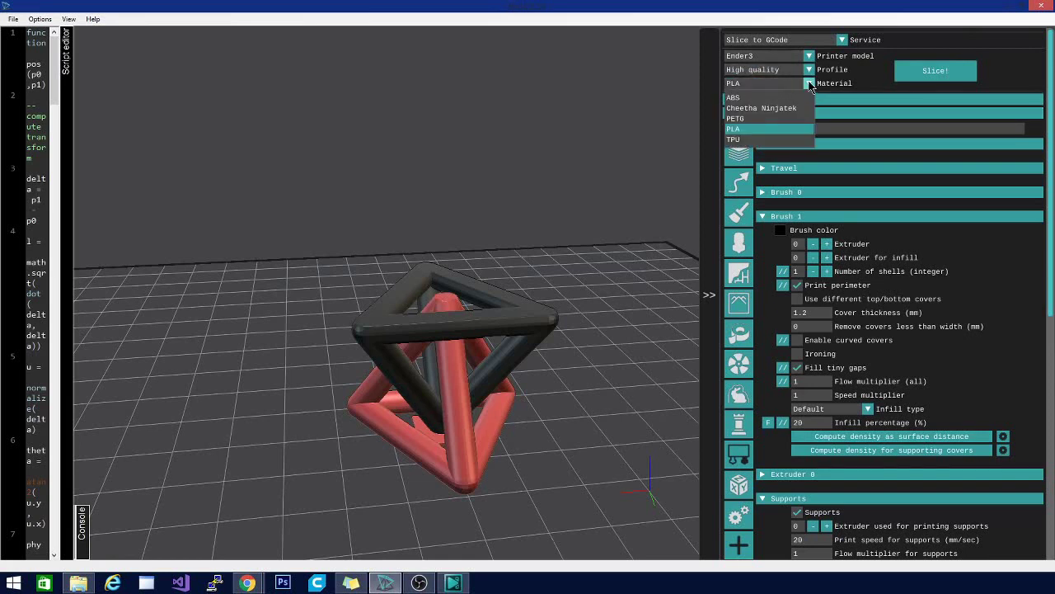
pyautogui.click(810, 84)
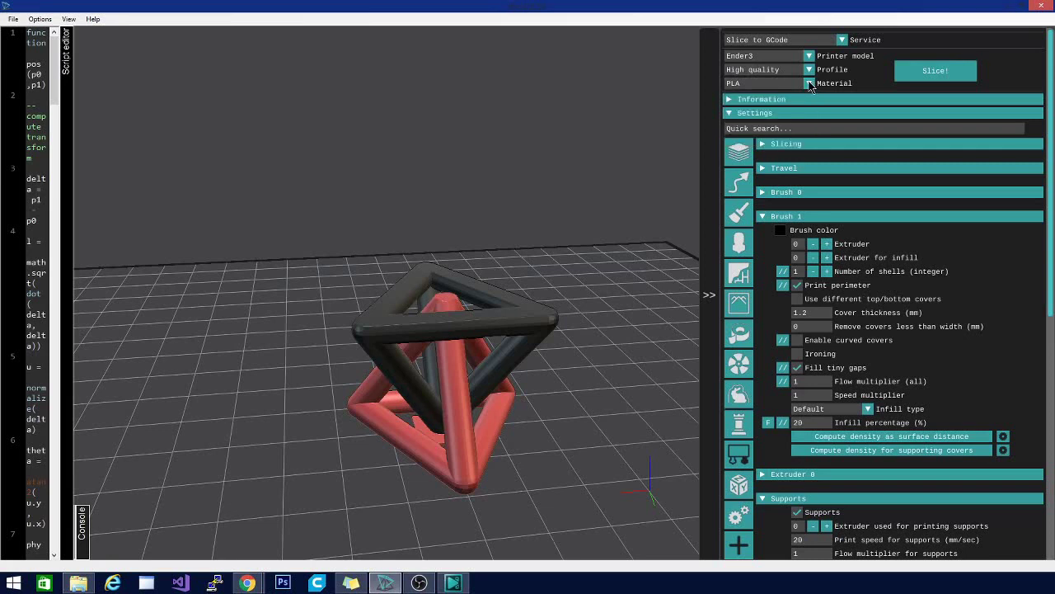
# Step: Check the model's dimensions in the information section and look through the Brush 1 and Supports settings
pyautogui.click(729, 101)
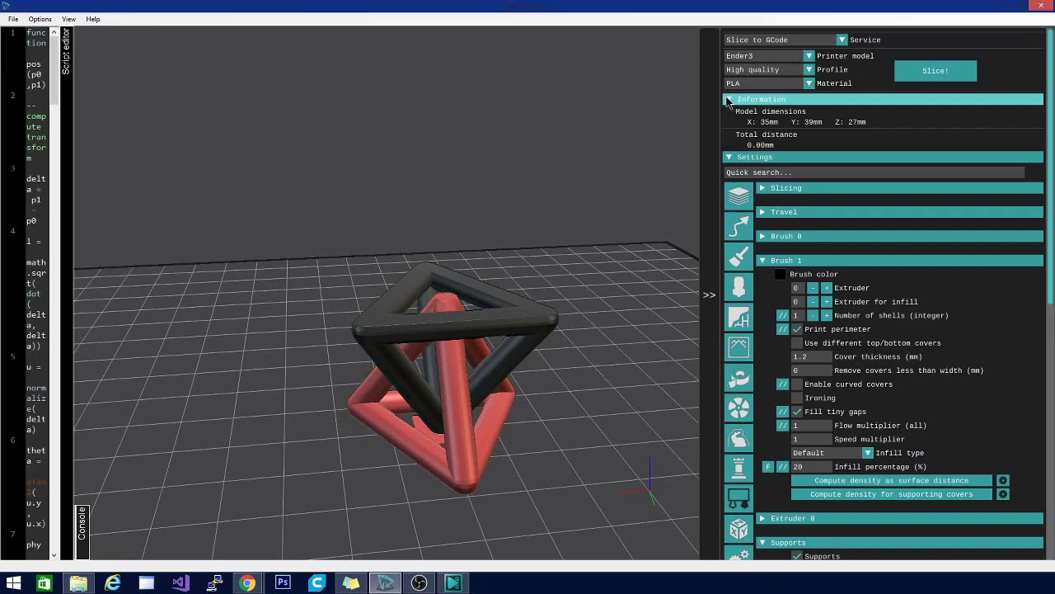
pyautogui.click(728, 101)
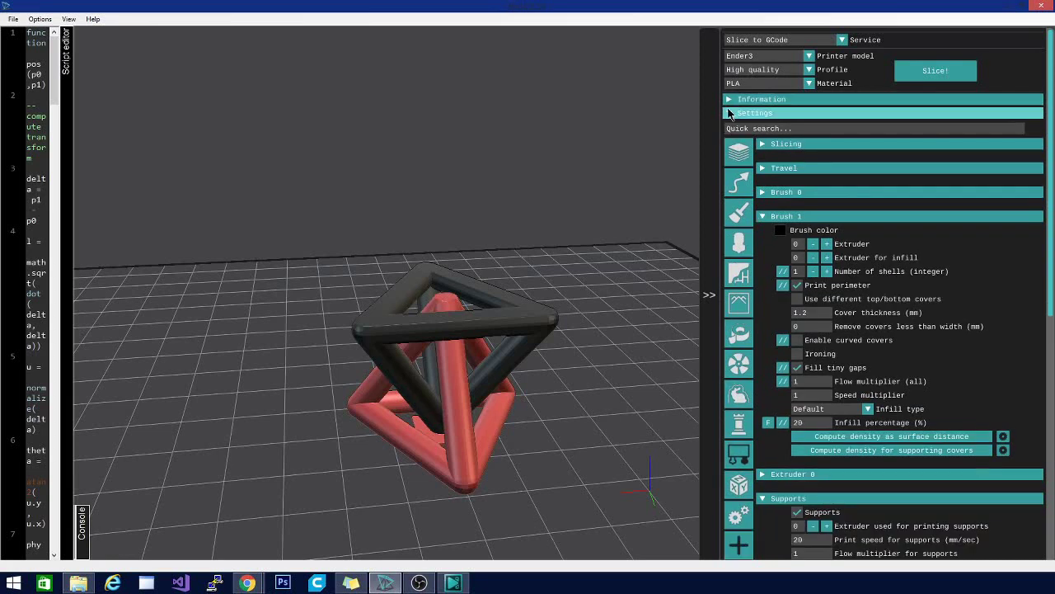
pyautogui.scroll(-3, 832, 357)
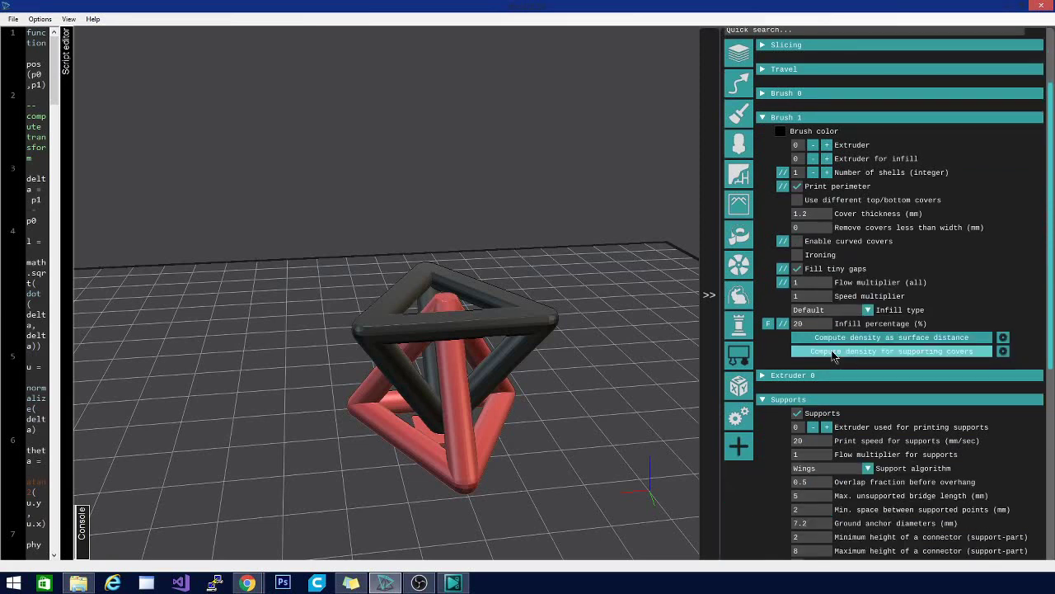
pyautogui.scroll(2, 833, 356)
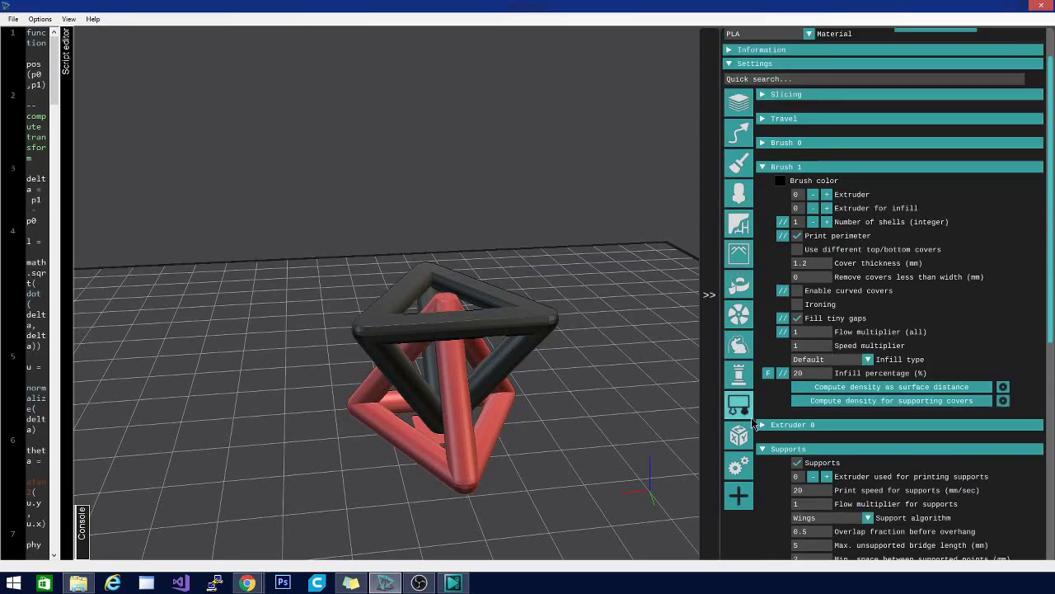
# Step: Collapse the Supports, Brush 1 and Printer settings sections
pyautogui.click(762, 448)
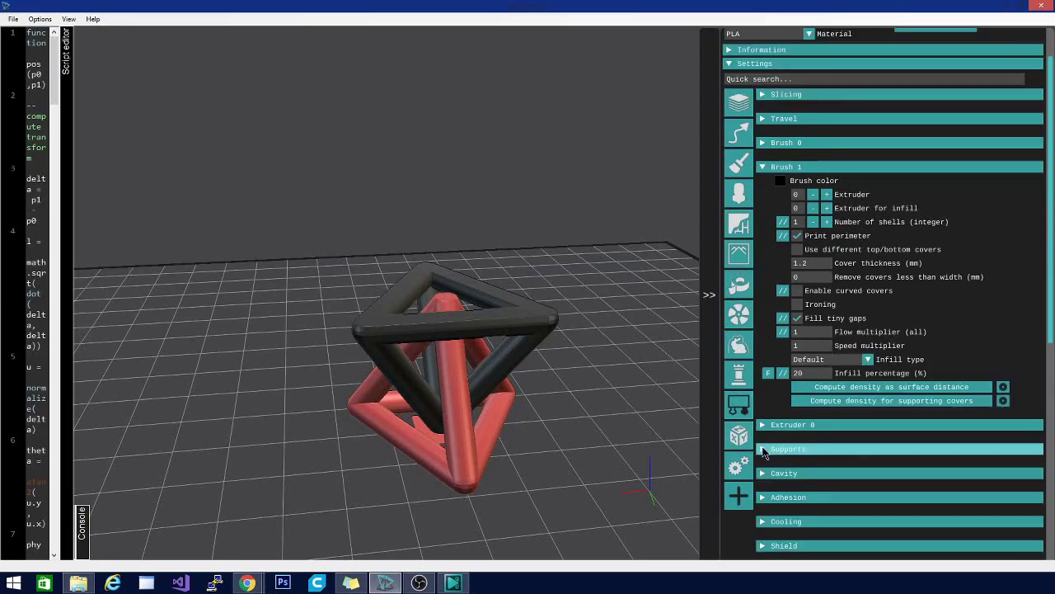
pyautogui.click(769, 168)
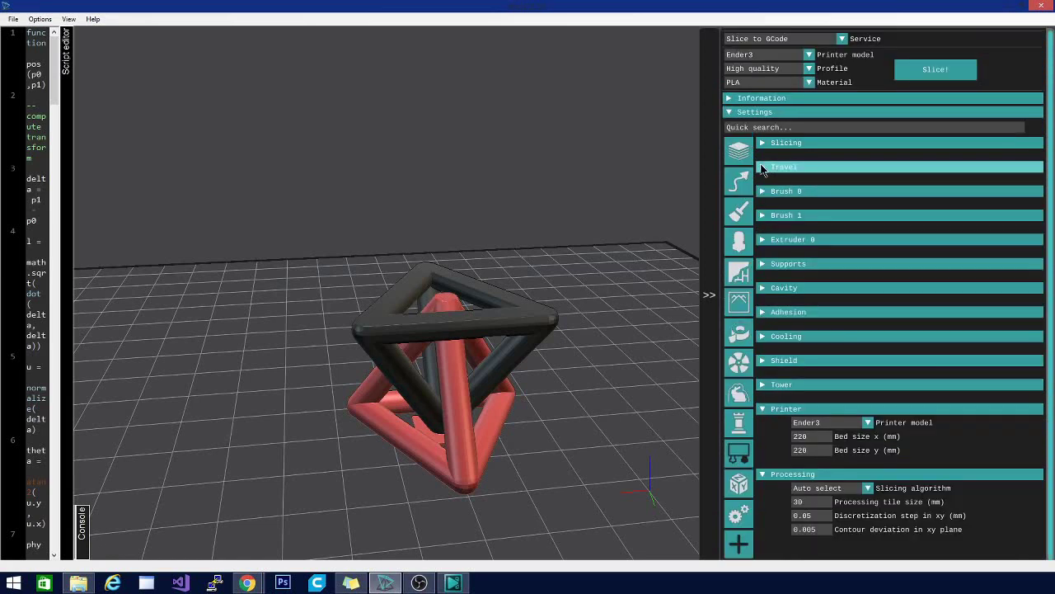
pyautogui.click(761, 410)
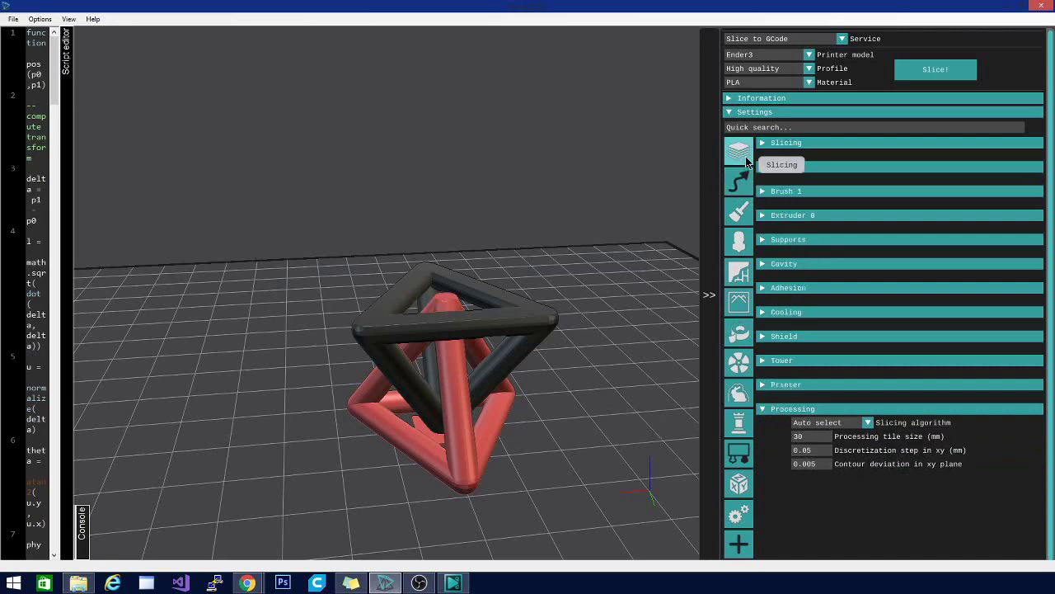
pyautogui.click(740, 453)
pyautogui.click(739, 453)
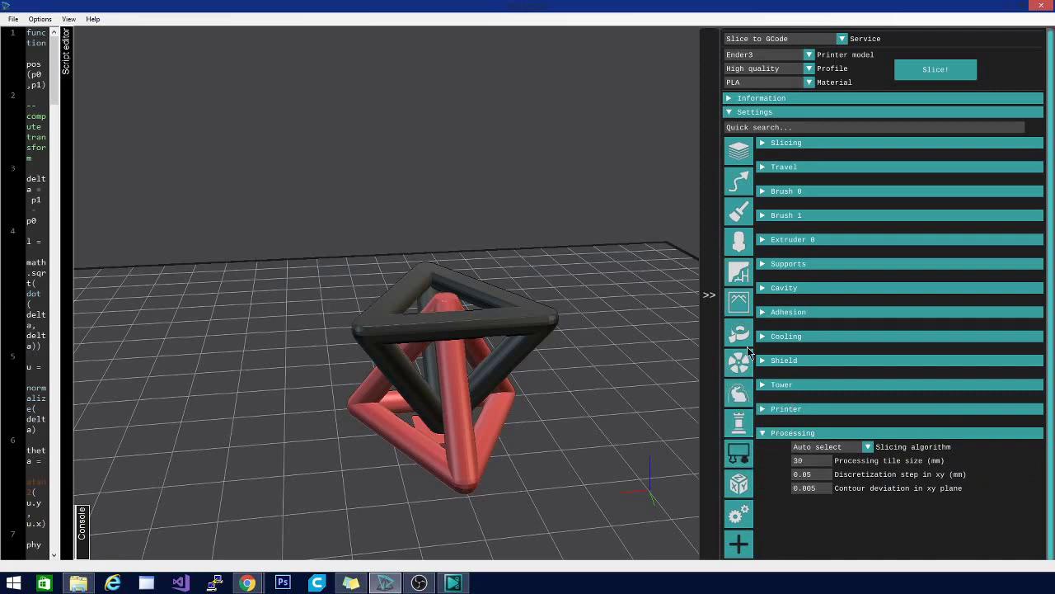
# Step: Expand the Slicing settings and paint seam locations along the model's left-hand bars, from the upper corner down to the base
pyautogui.click(762, 147)
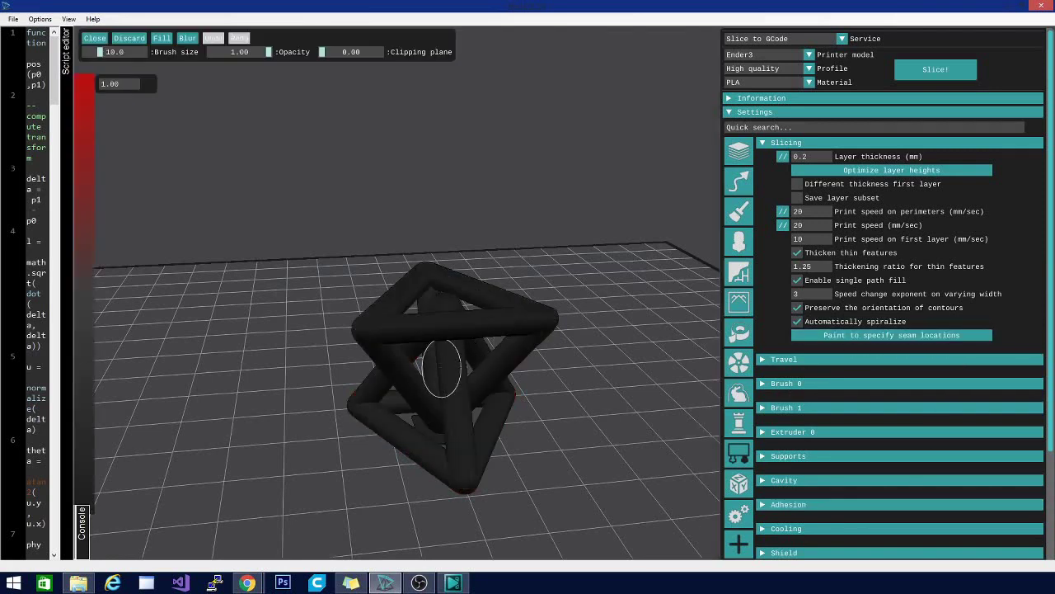
pyautogui.moveTo(367, 330)
pyautogui.mouseDown()
pyautogui.moveTo(389, 394)
pyautogui.moveTo(418, 405)
pyautogui.moveTo(422, 421)
pyautogui.moveTo(396, 452)
pyautogui.mouseUp()
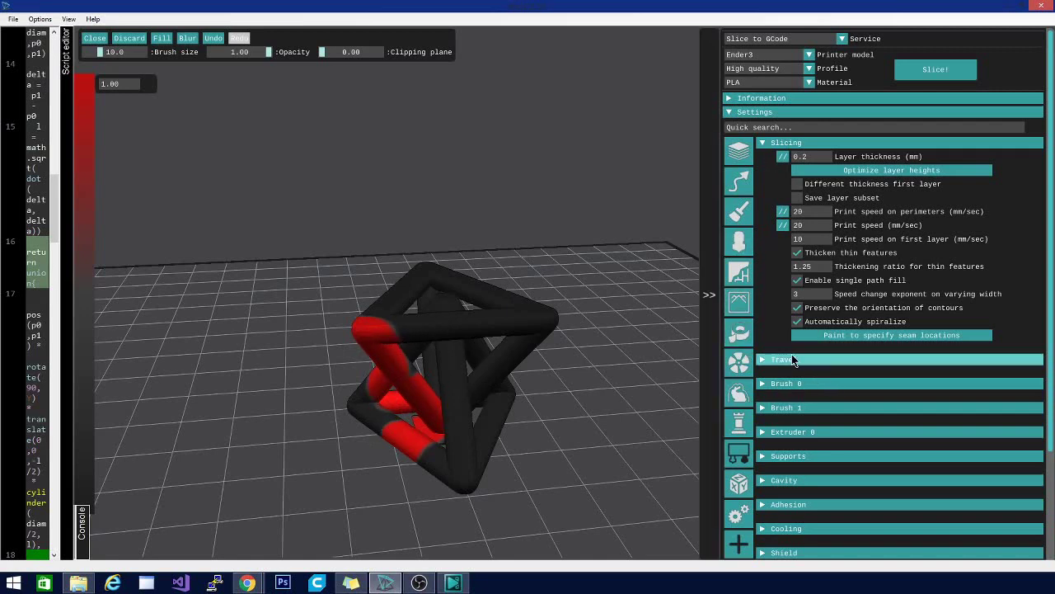
# Step: Review the Travel settings, then collapse the section again
pyautogui.scroll(-3, 791, 359)
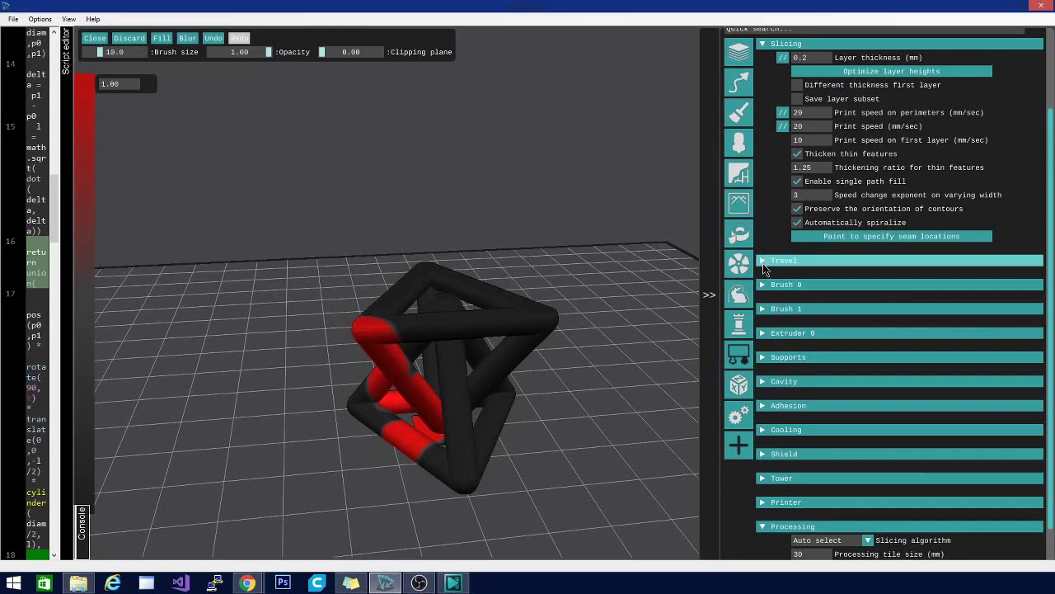
pyautogui.click(762, 262)
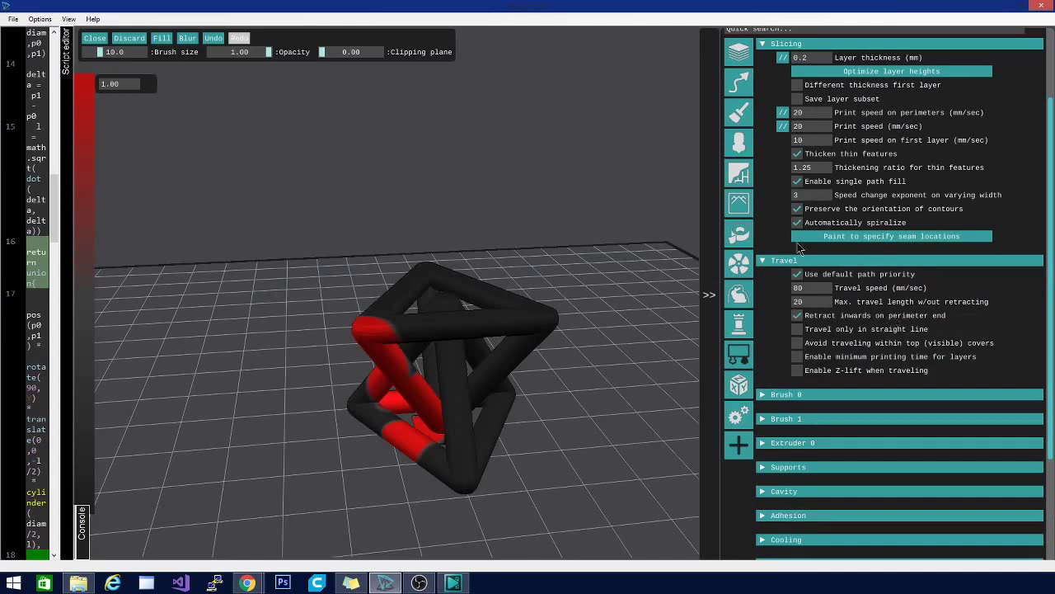
pyautogui.click(763, 261)
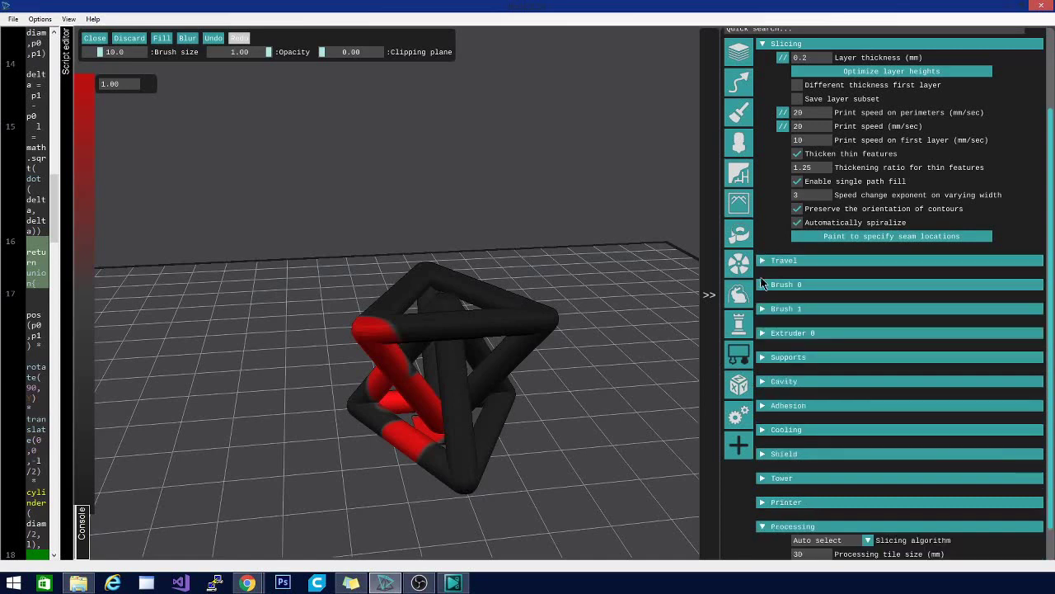
# Step: Examine the Brush 0 and Brush 1 settings, such as shells, cover thickness and infill percentage, and leave both sections collapsed
pyautogui.click(764, 284)
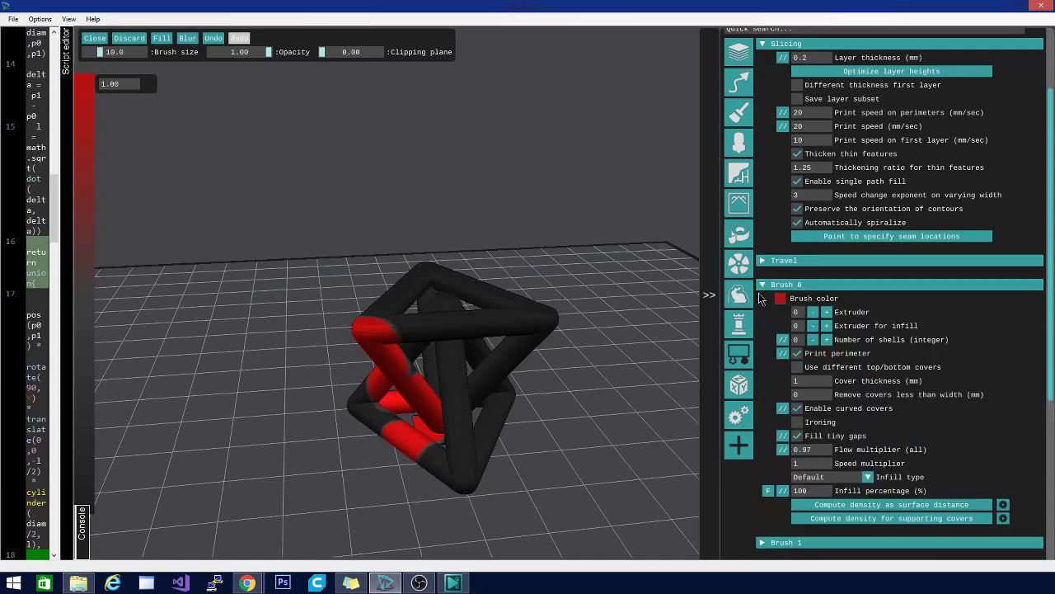
pyautogui.click(763, 285)
pyautogui.click(763, 285)
pyautogui.click(764, 285)
pyautogui.click(764, 309)
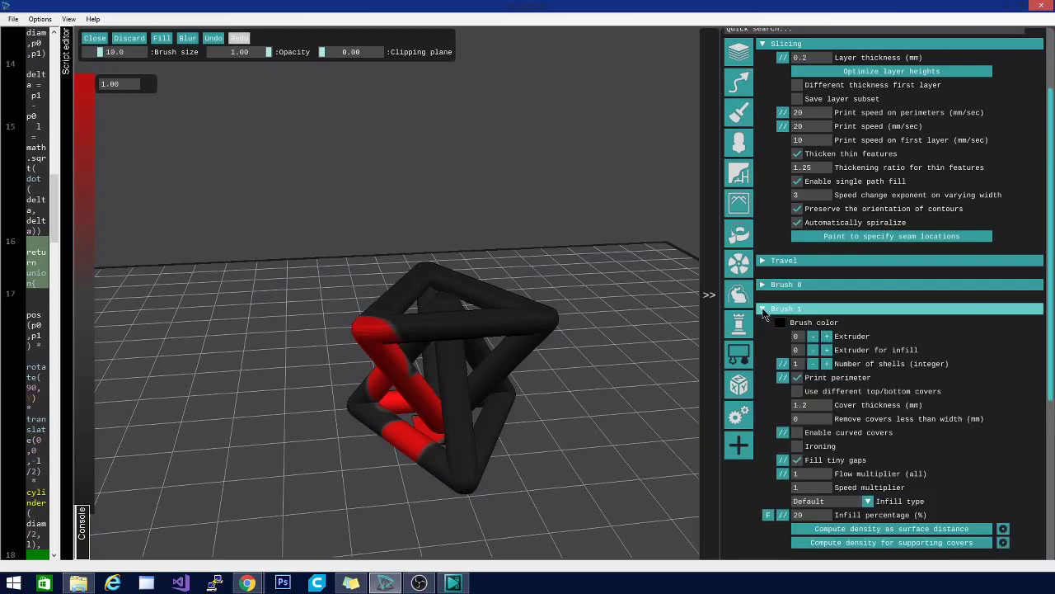
pyautogui.scroll(-2, 856, 365)
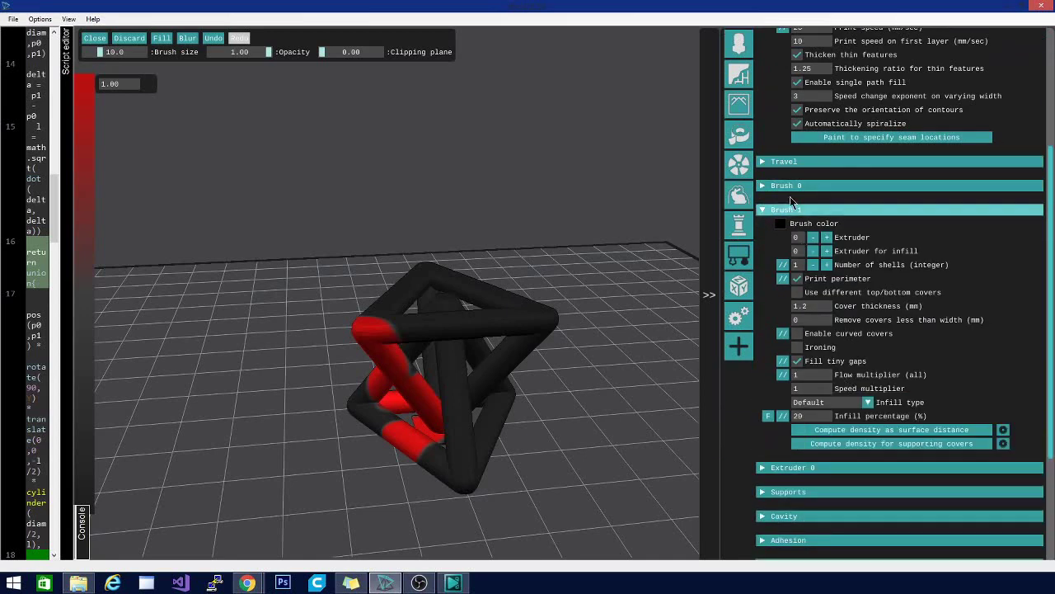
pyautogui.click(764, 211)
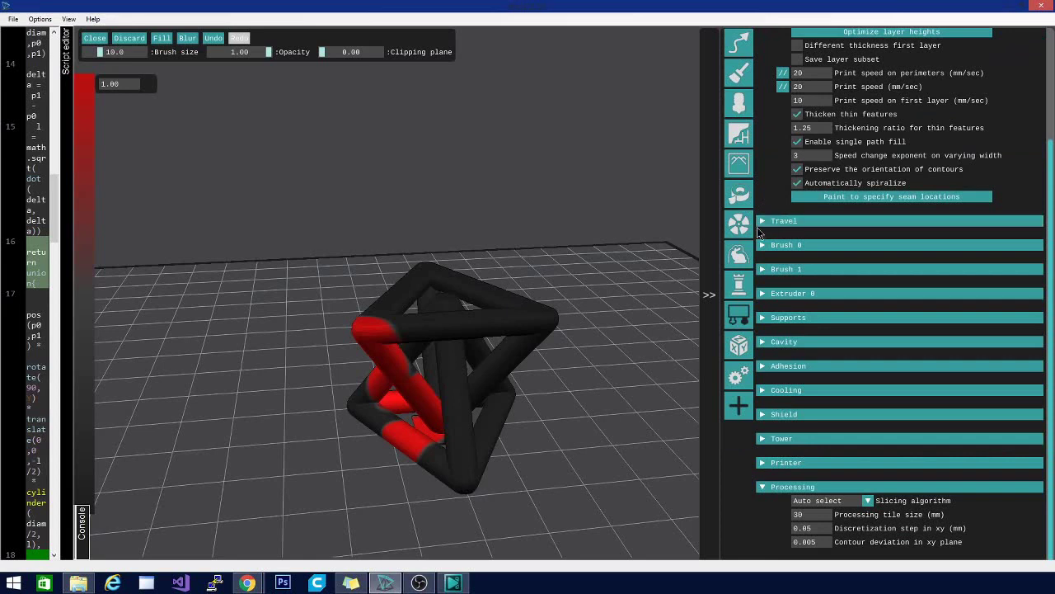
pyautogui.click(764, 246)
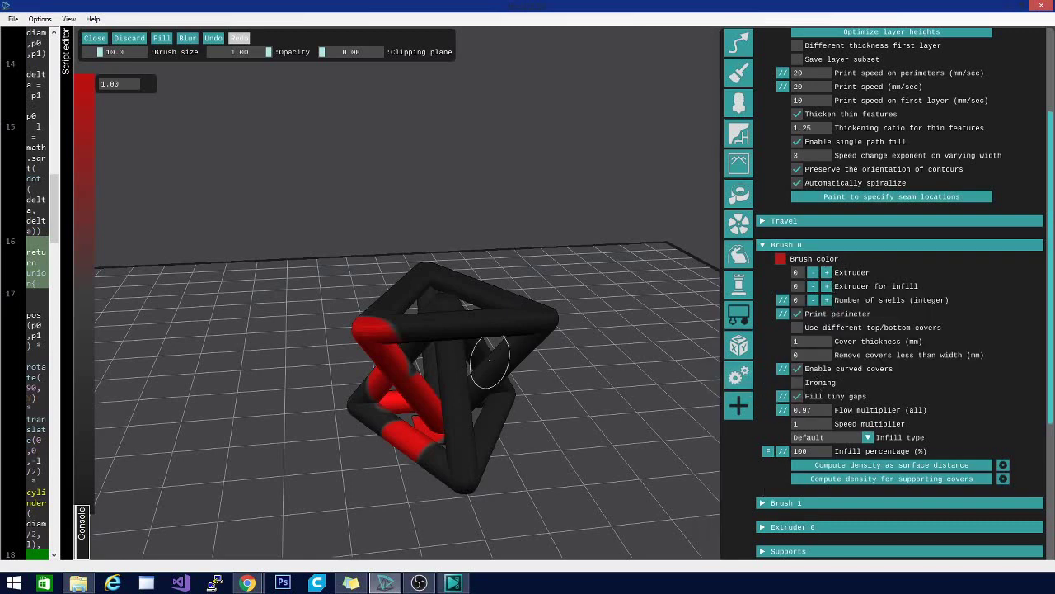
pyautogui.scroll(-3, 811, 495)
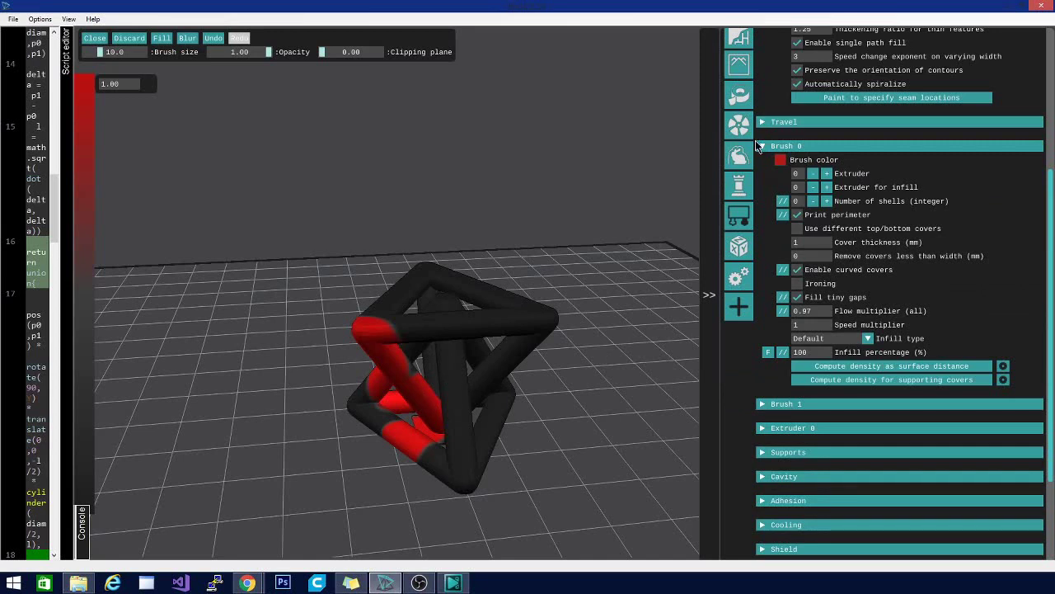
pyautogui.click(758, 144)
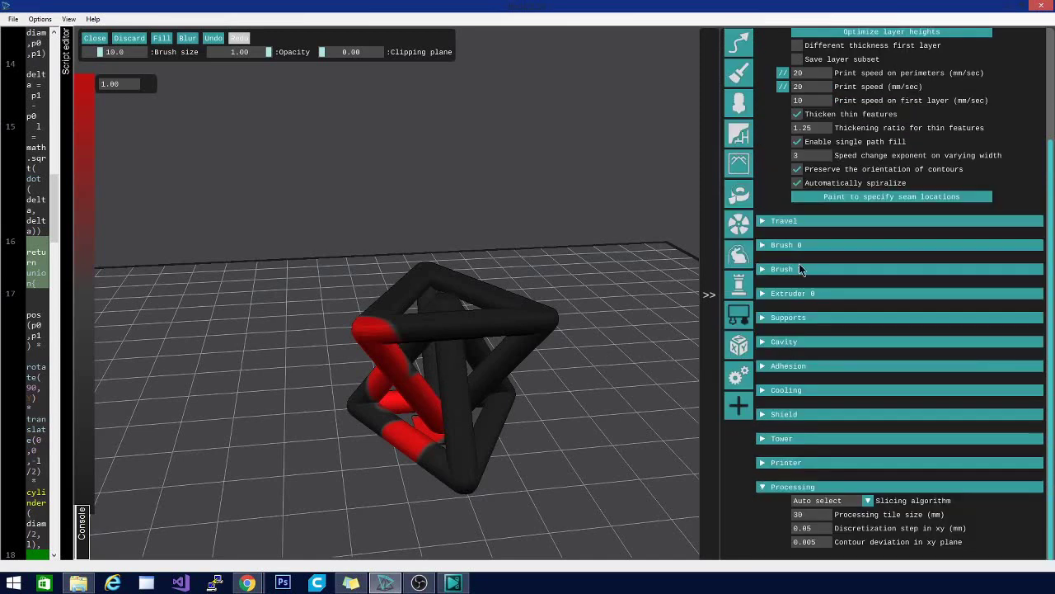
# Step: Set the extrusion temperature of Extruder 0 to 210 °C and collapse its section
pyautogui.click(763, 295)
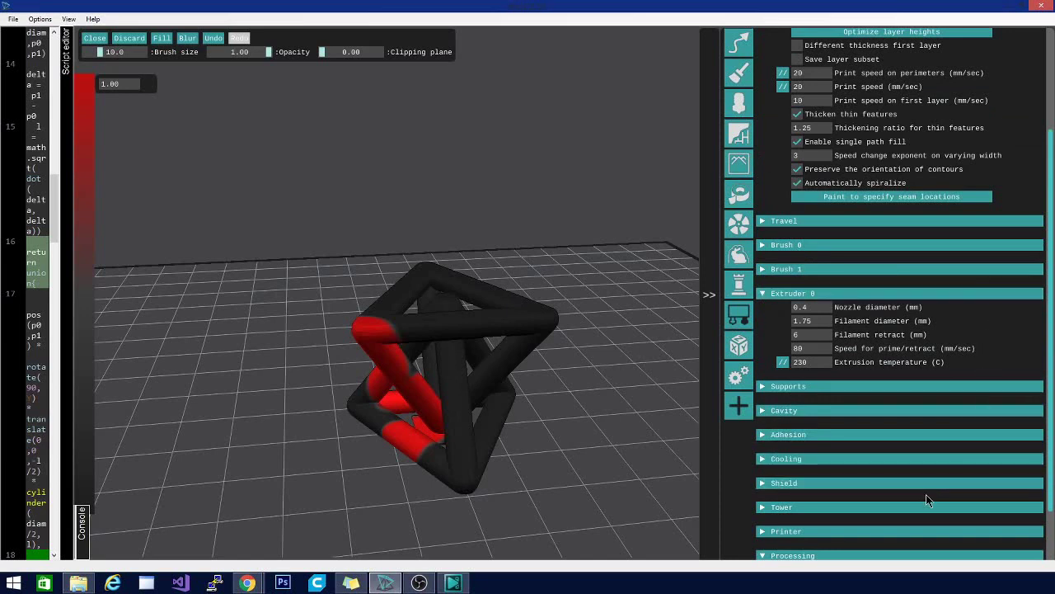
pyautogui.moveTo(813, 324)
pyautogui.click(803, 364)
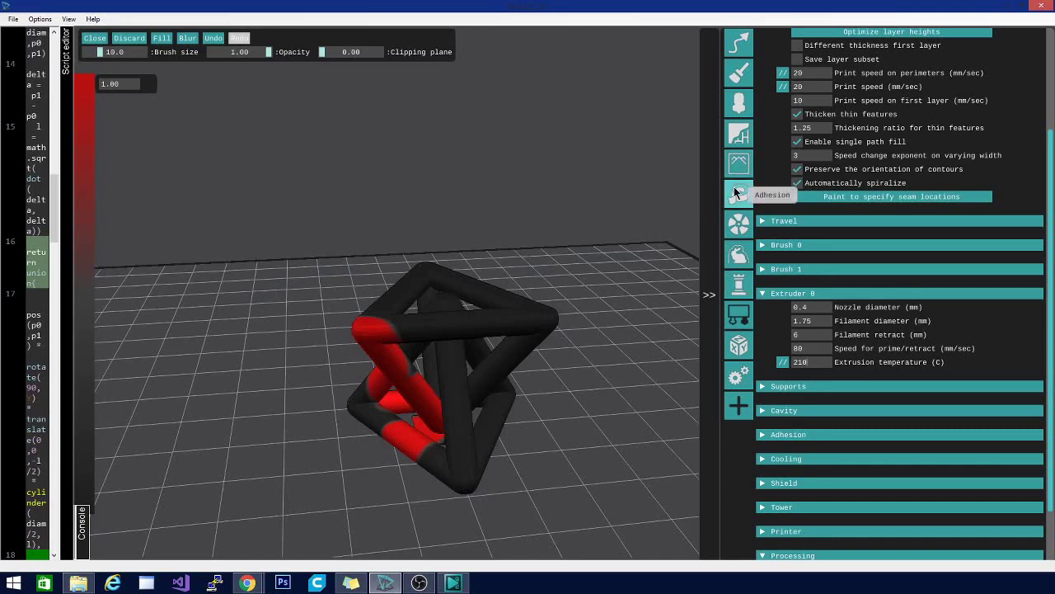
pyautogui.click(768, 294)
# Step: Open the Supports settings and paint support-free areas on the model's upper right and upper left corners and adjoining bars
pyautogui.click(765, 322)
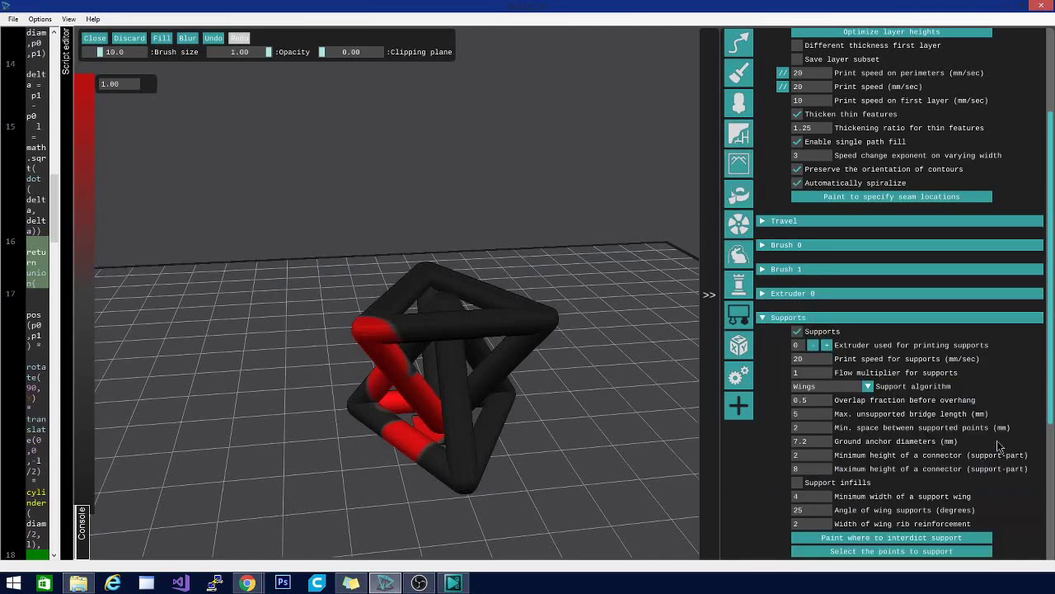
pyautogui.scroll(-2, 1014, 453)
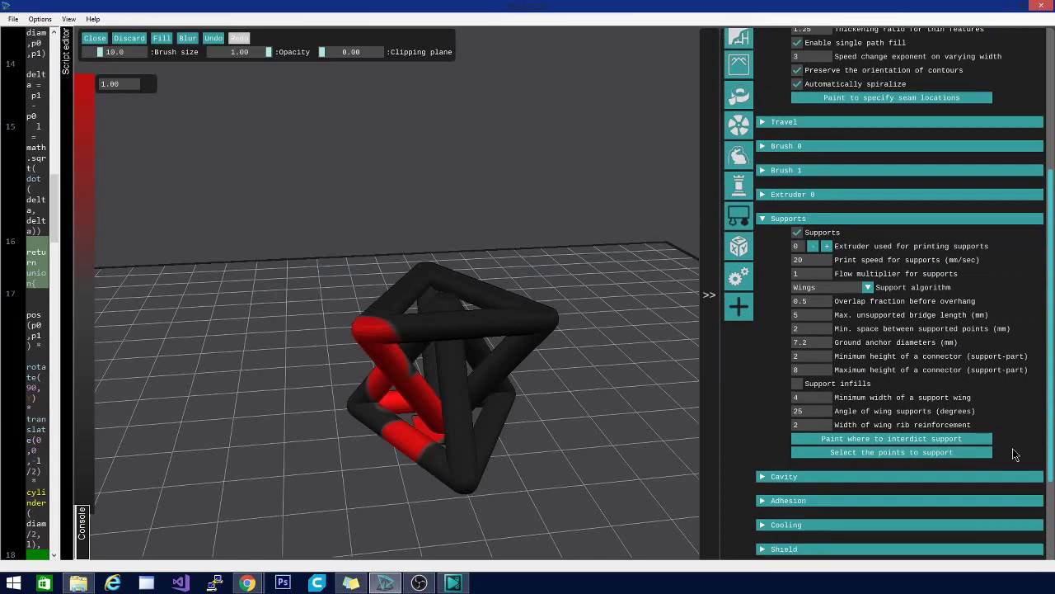
pyautogui.click(886, 437)
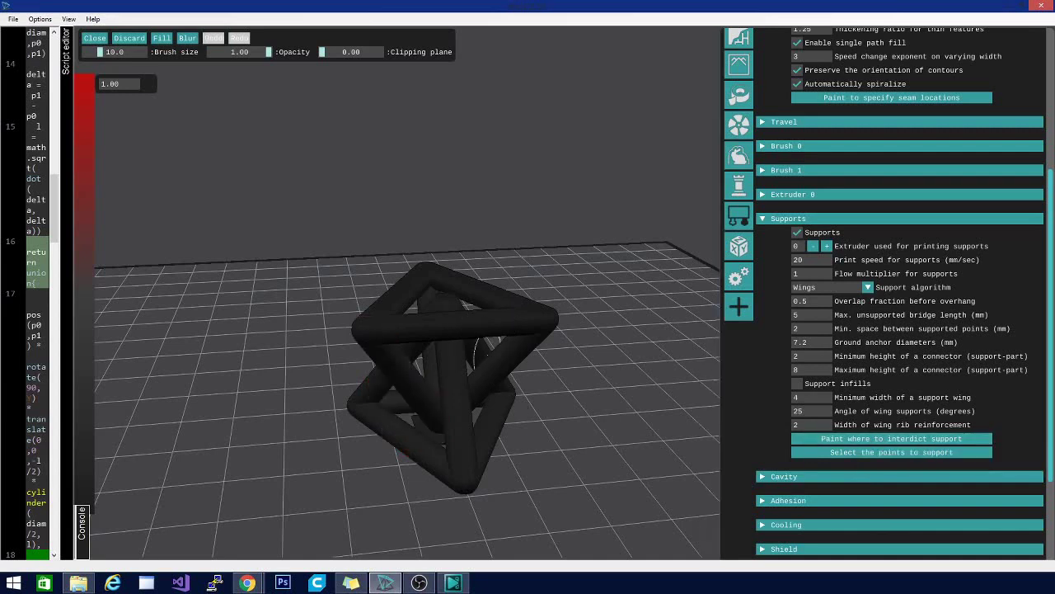
pyautogui.moveTo(487, 351)
pyautogui.mouseDown()
pyautogui.moveTo(495, 371)
pyautogui.moveTo(550, 330)
pyautogui.mouseUp()
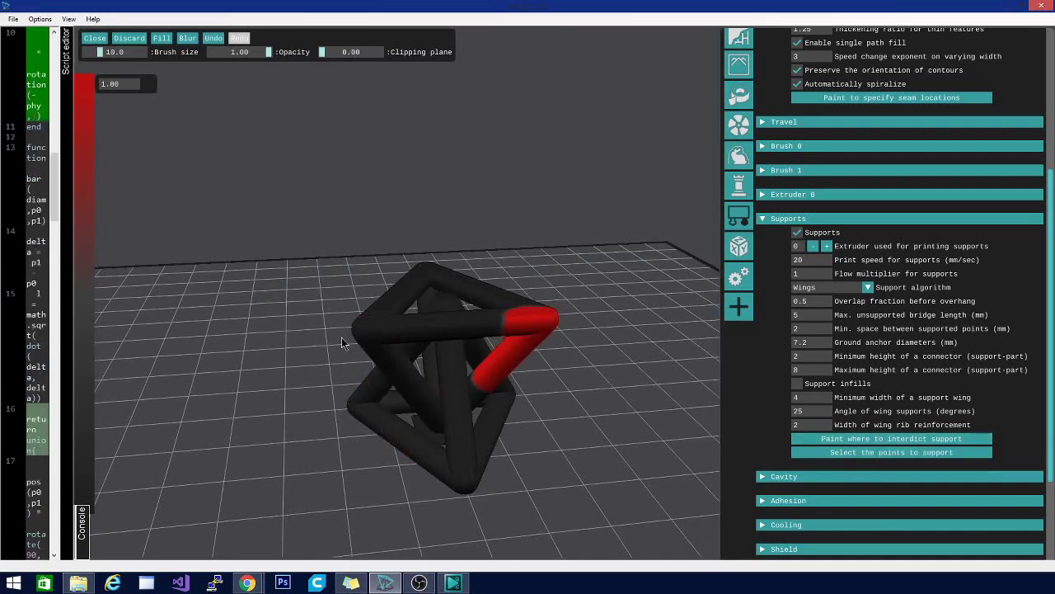
pyautogui.moveTo(362, 334)
pyautogui.mouseDown()
pyautogui.moveTo(371, 384)
pyautogui.moveTo(377, 348)
pyautogui.mouseUp()
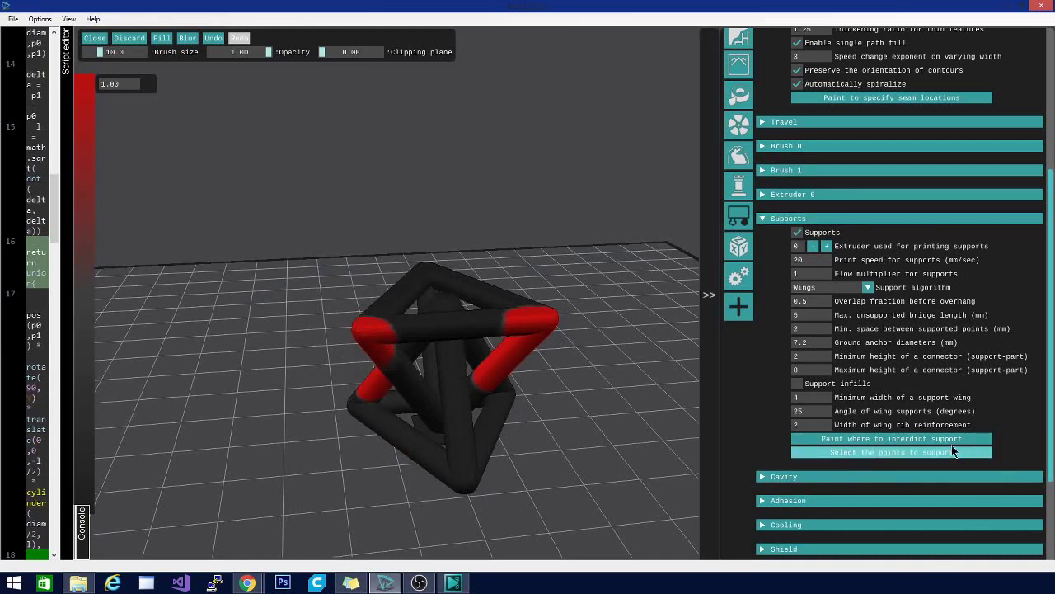
# Step: Slice the model and save the result as a G-code file in the icesl-models folder
pyautogui.scroll(3, 891, 247)
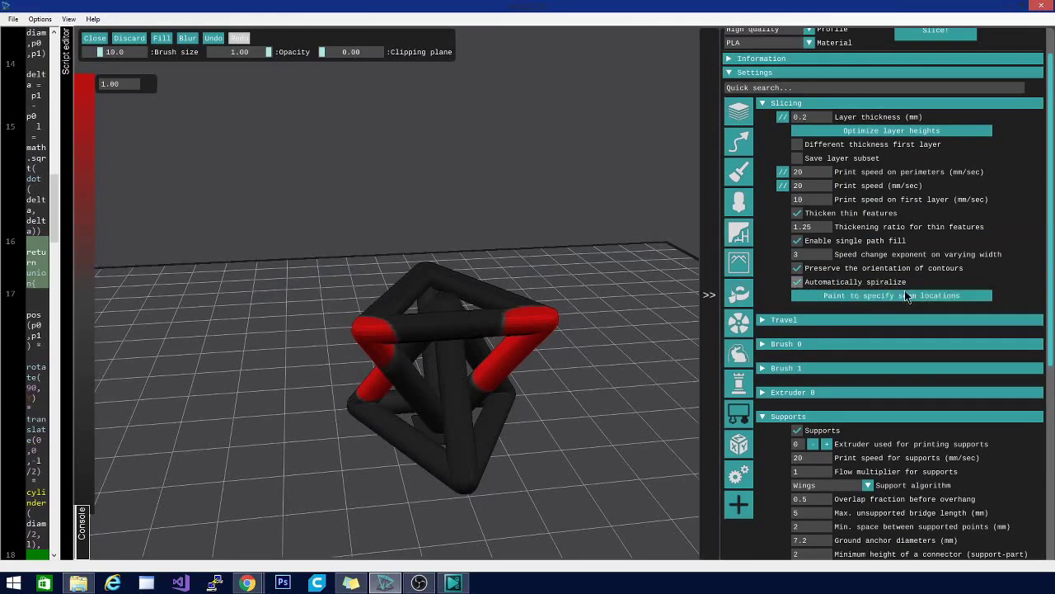
pyautogui.click(905, 31)
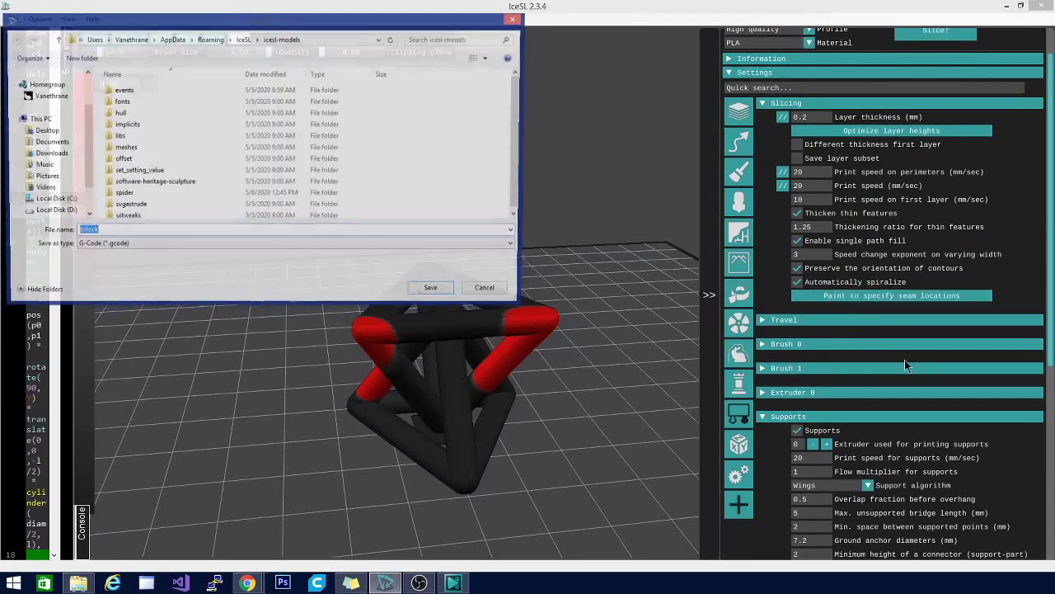
pyautogui.click(435, 295)
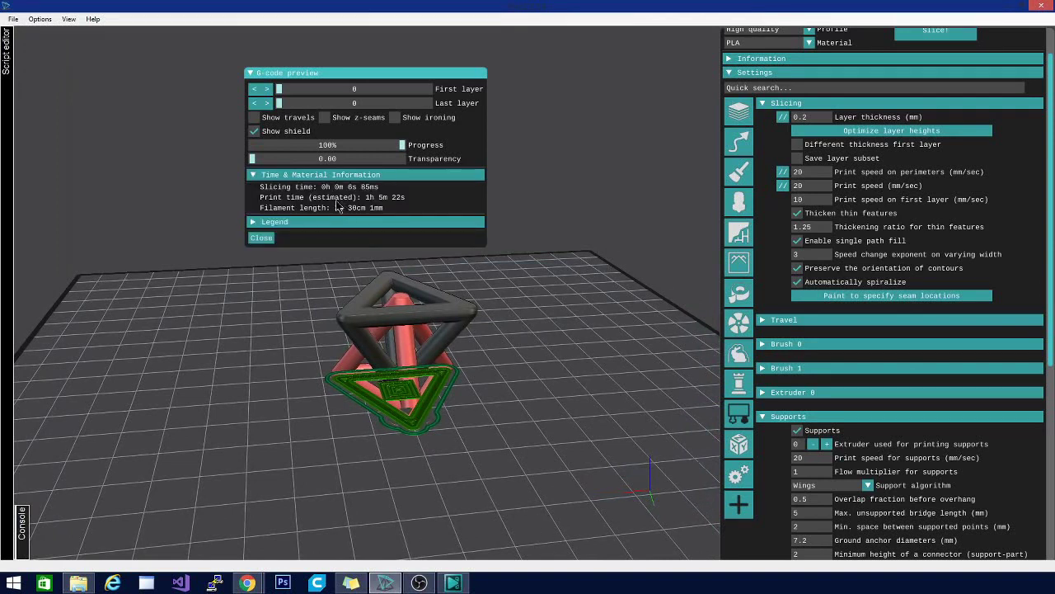
# Step: Preview the sliced layers up to last layer 137 and inspect the toolpaths and supports from another angle
pyautogui.moveTo(286, 91)
pyautogui.mouseDown()
pyautogui.moveTo(383, 100)
pyautogui.moveTo(315, 91)
pyautogui.moveTo(388, 89)
pyautogui.moveTo(279, 88)
pyautogui.mouseUp()
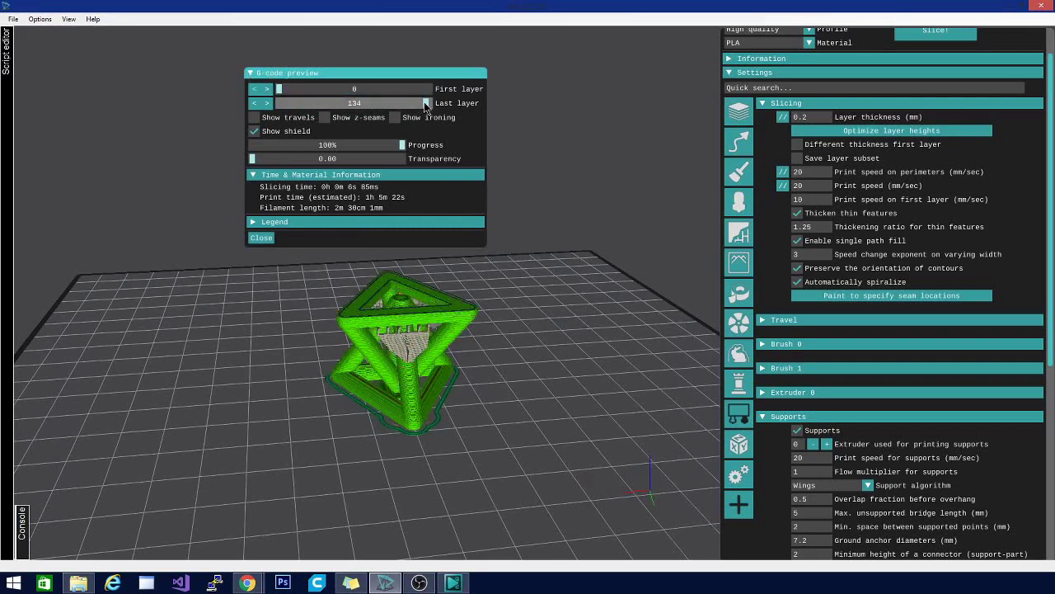
pyautogui.moveTo(424, 102); pyautogui.dragTo(242, 108)
pyautogui.moveTo(333, 450); pyautogui.dragTo(584, 437)
pyautogui.moveTo(351, 467); pyautogui.dragTo(528, 441)
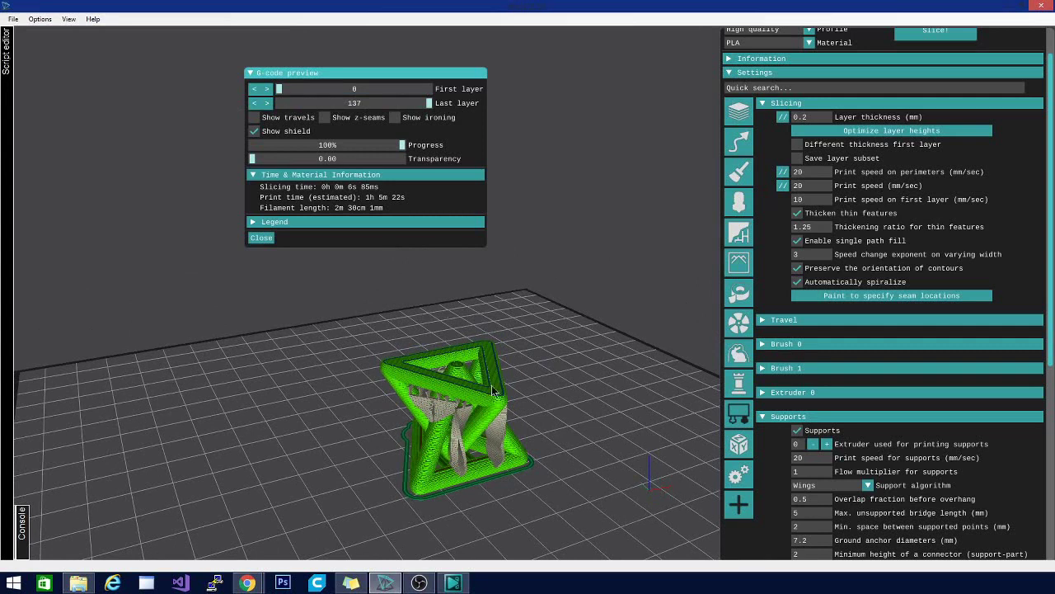
# Step: Start selecting the points to support and inspect the sliced model and its supports from several sides and up close
pyautogui.scroll(-5, 881, 434)
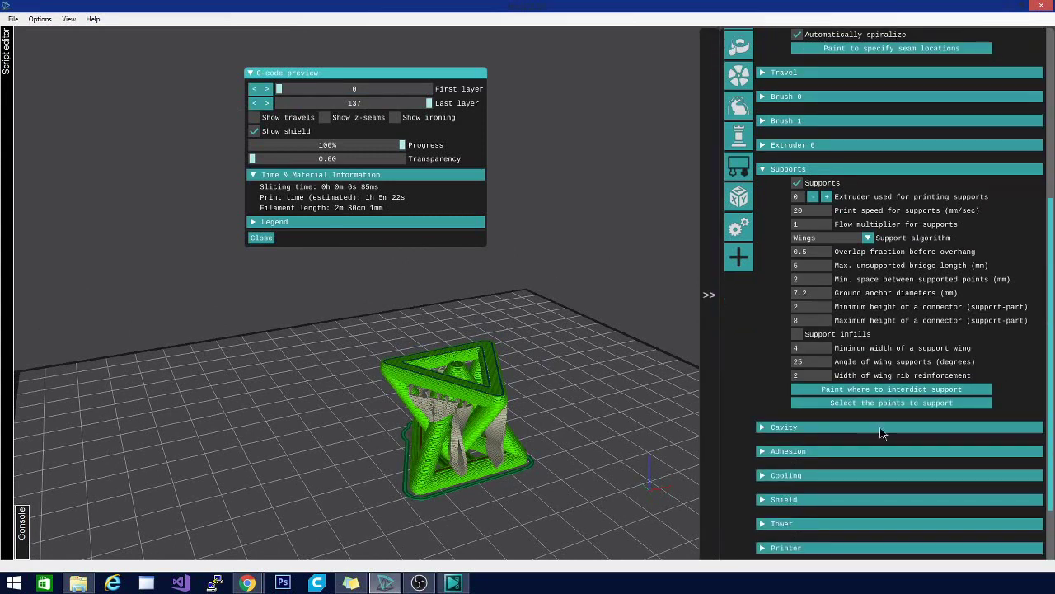
pyautogui.click(891, 404)
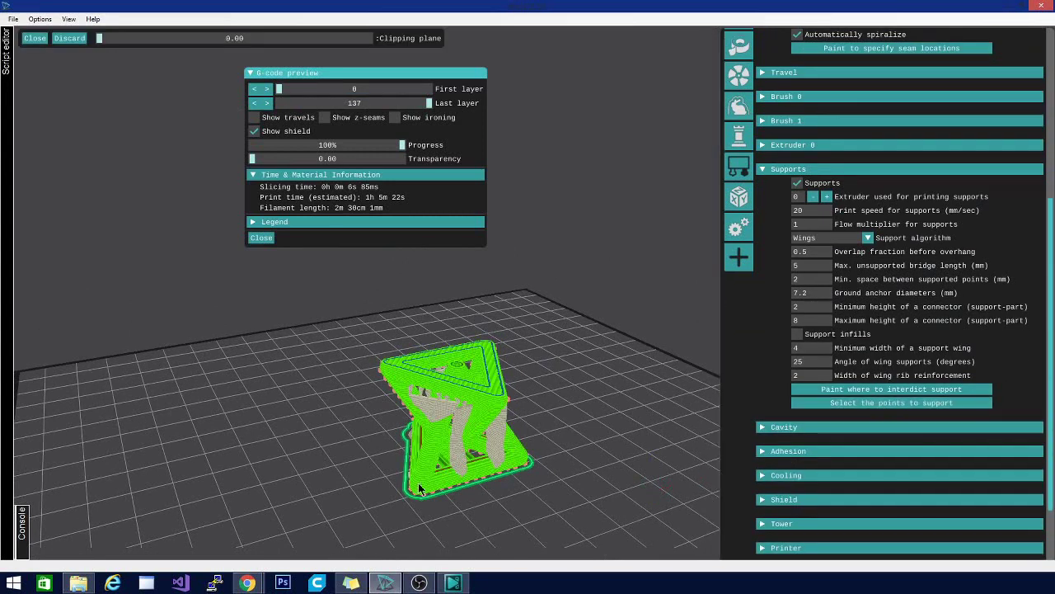
pyautogui.moveTo(381, 521); pyautogui.dragTo(555, 459)
pyautogui.scroll(2, 554, 458)
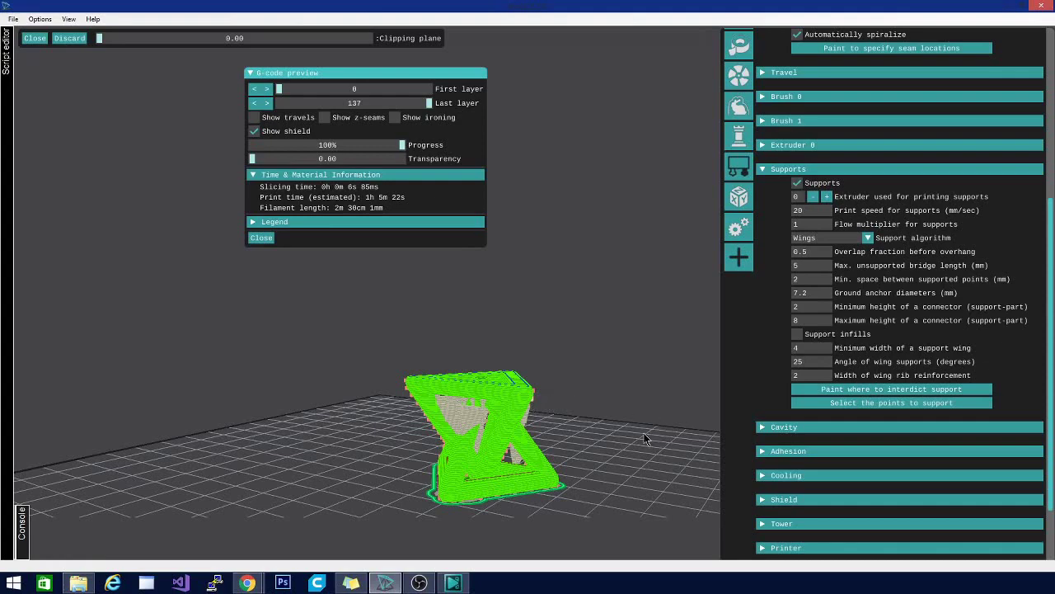
pyautogui.moveTo(626, 487); pyautogui.dragTo(93, 466)
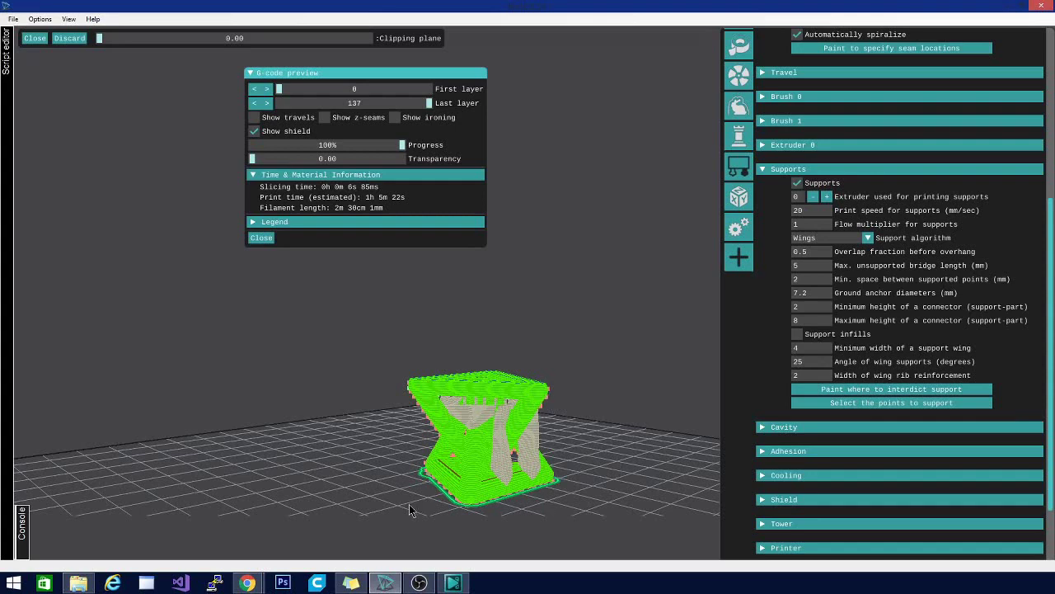
pyautogui.scroll(-2, 510, 462)
pyautogui.scroll(5, 521, 464)
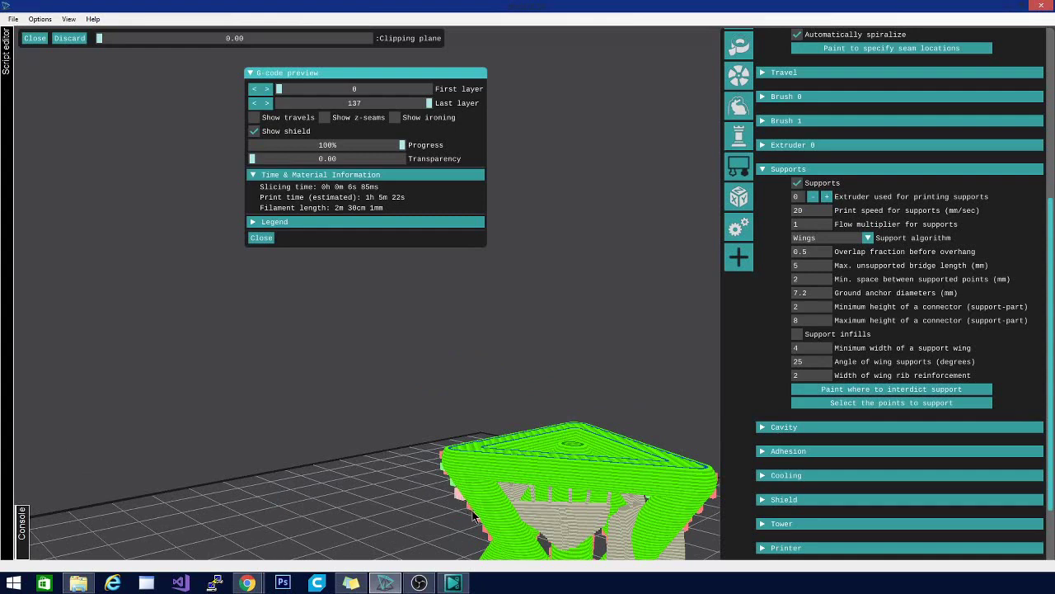
pyautogui.moveTo(368, 534); pyautogui.dragTo(489, 528)
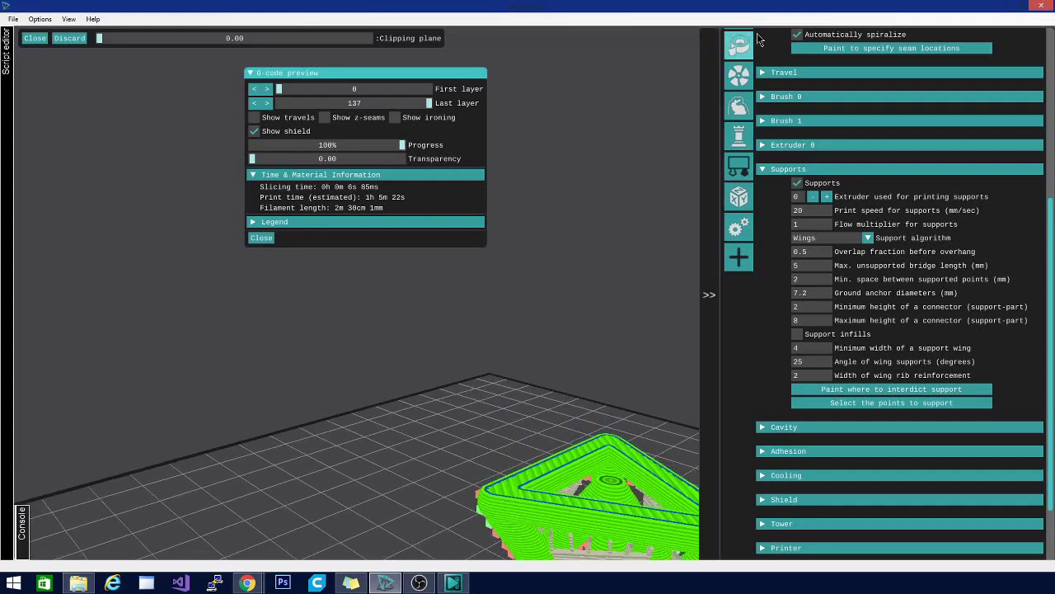
pyautogui.scroll(5, 953, 378)
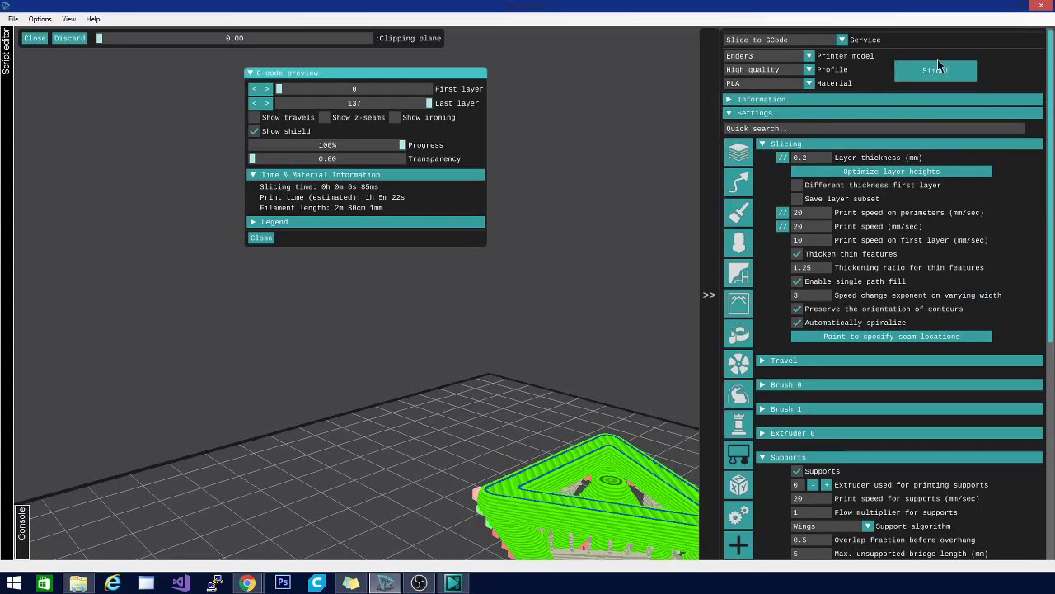
# Step: Close the G-code preview and slice the model again with the selected support points, overwriting trilock.gcode
pyautogui.click(268, 239)
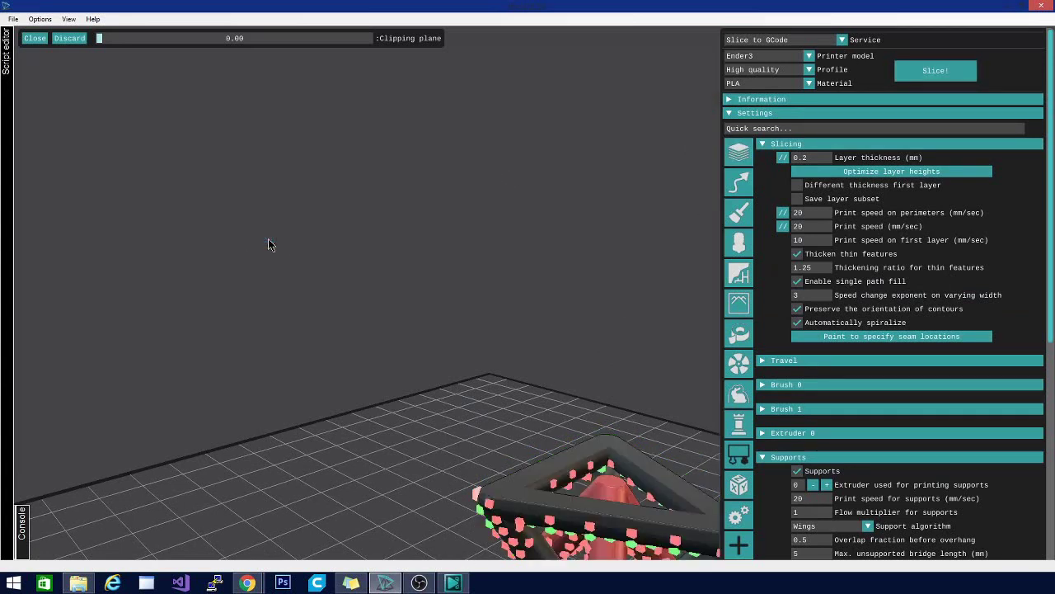
pyautogui.moveTo(534, 418); pyautogui.dragTo(511, 429)
pyautogui.moveTo(521, 384); pyautogui.dragTo(479, 372)
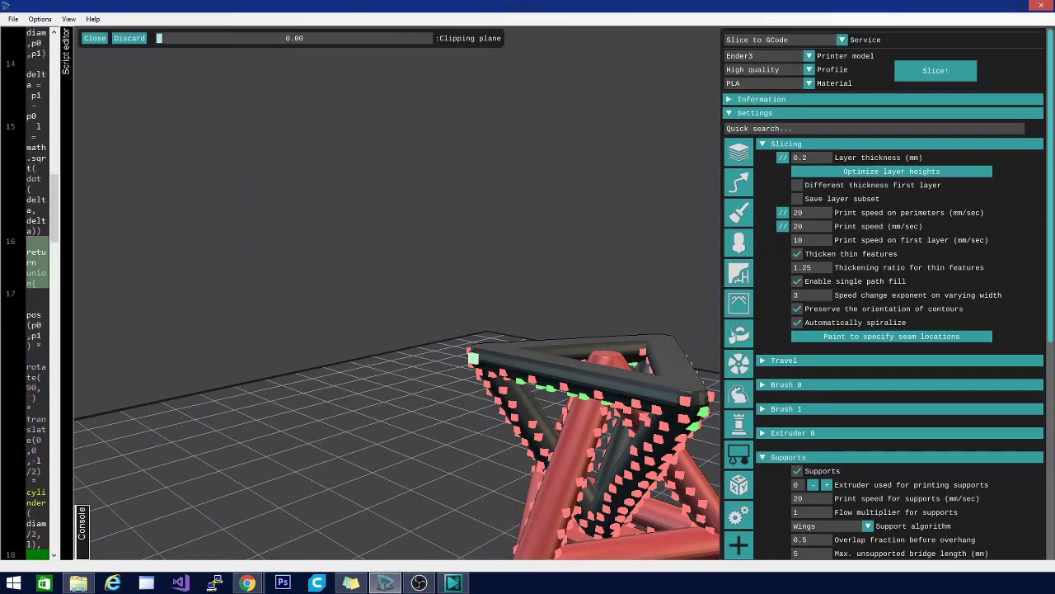
pyautogui.click(937, 74)
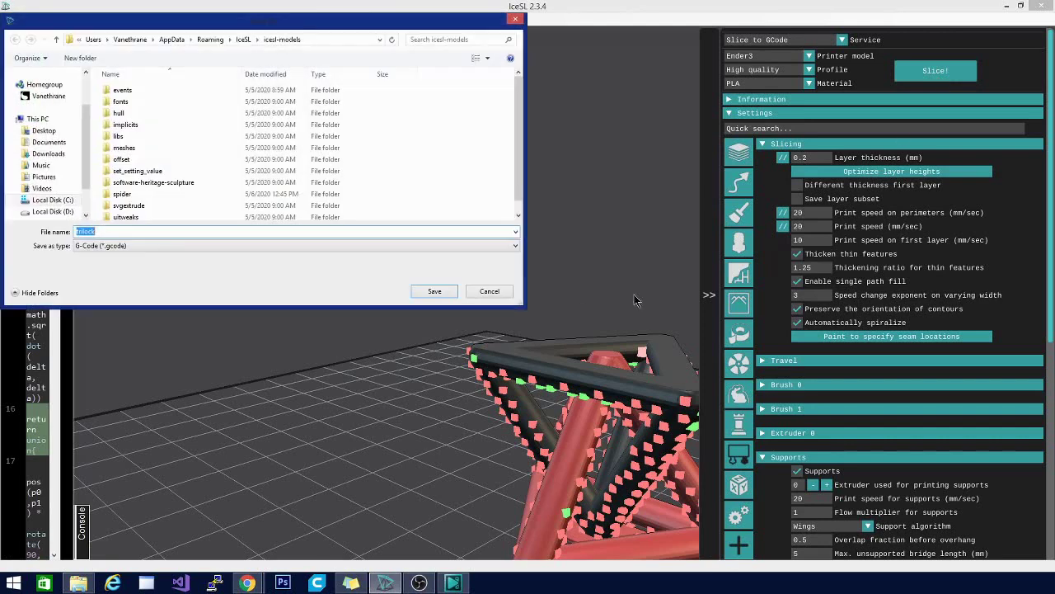
pyautogui.click(421, 294)
pyautogui.click(568, 293)
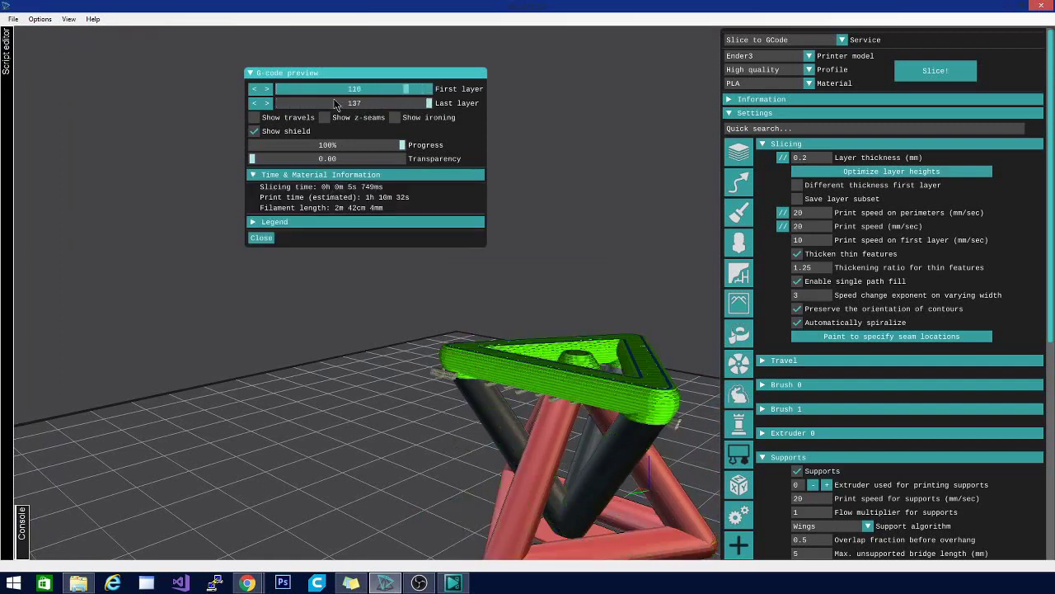
# Step: Preview the sliced layers from first layer 0, inspect the supports from several sides, and close the preview
pyautogui.moveTo(429, 88); pyautogui.dragTo(230, 94)
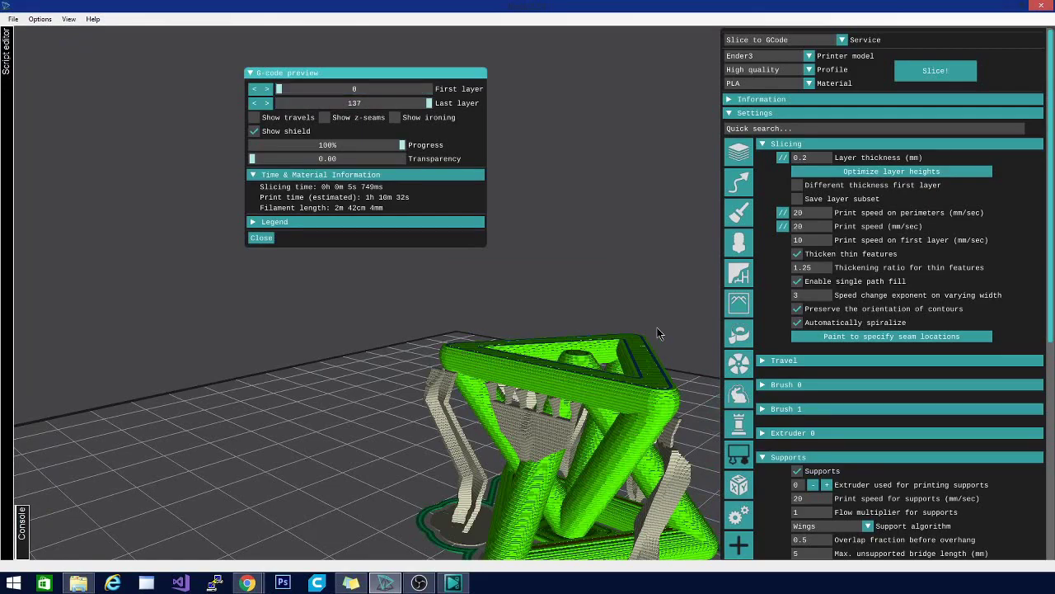
pyautogui.moveTo(651, 376); pyautogui.dragTo(375, 409)
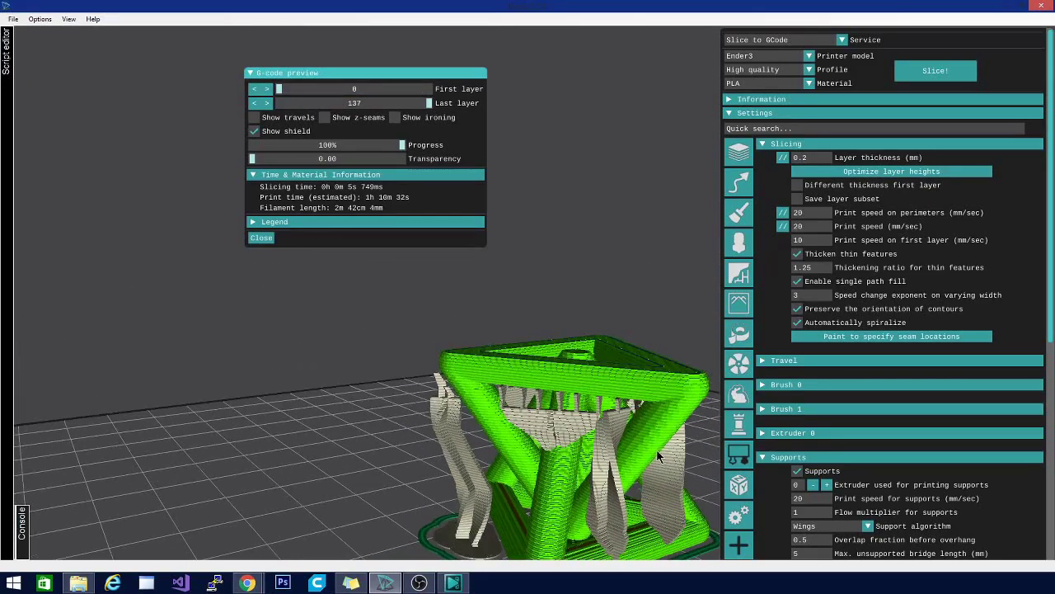
pyautogui.moveTo(623, 423); pyautogui.dragTo(212, 460)
pyautogui.moveTo(657, 468); pyautogui.dragTo(544, 464)
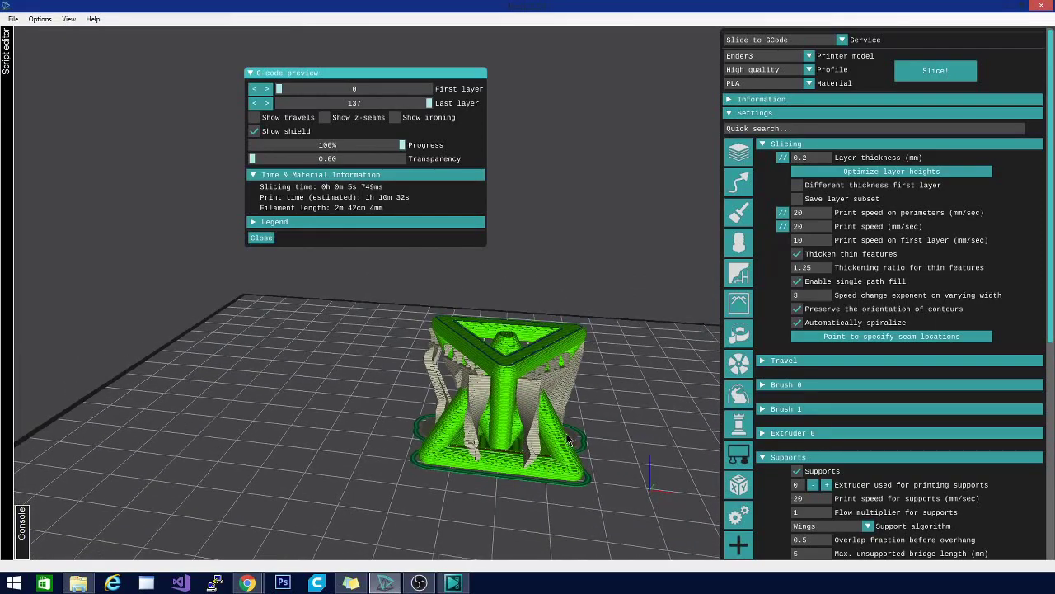
pyautogui.moveTo(590, 421); pyautogui.dragTo(417, 421)
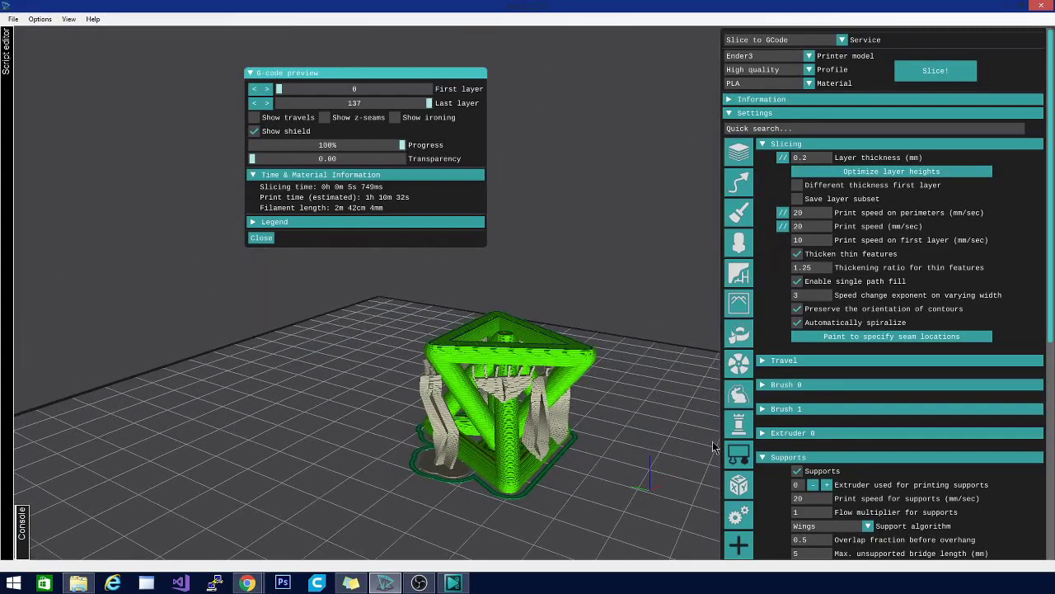
pyautogui.click(257, 239)
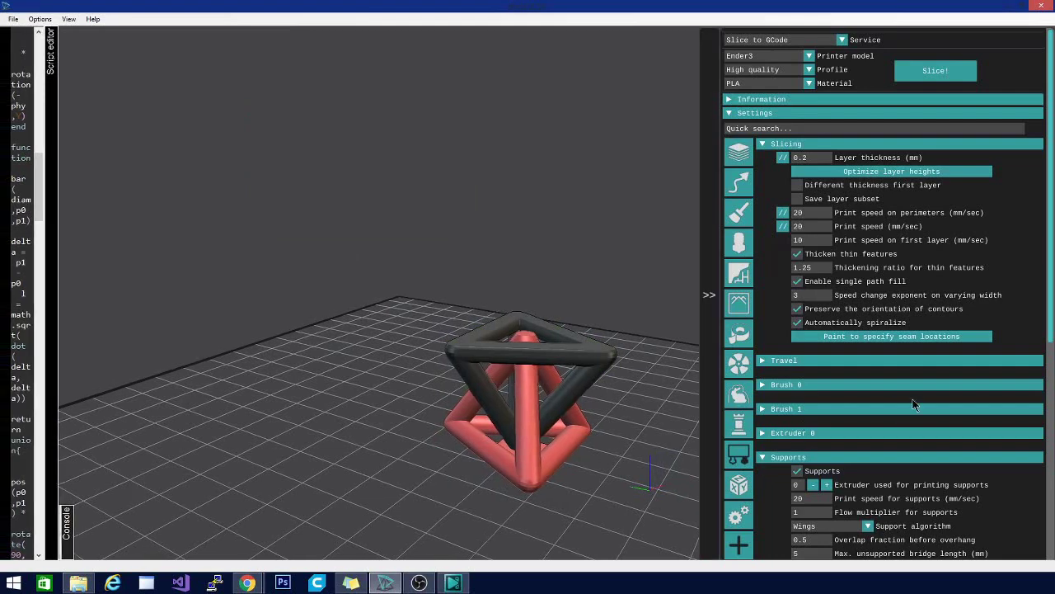
# Step: Collapse the Supports settings and examine the Cavity option and its description
pyautogui.scroll(-3, 808, 422)
pyautogui.click(763, 309)
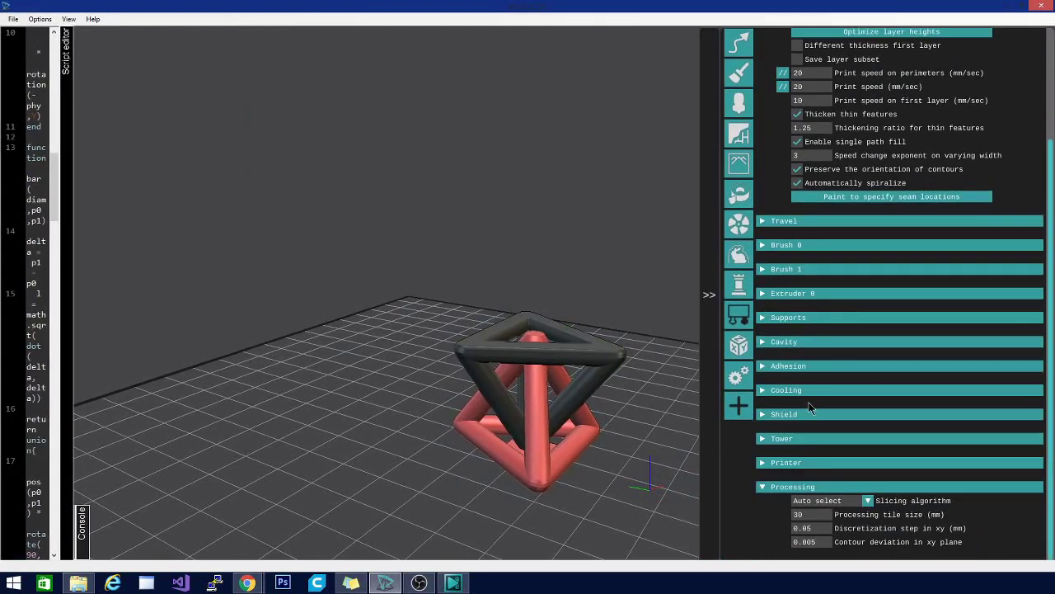
pyautogui.click(761, 341)
pyautogui.scroll(-1, 816, 371)
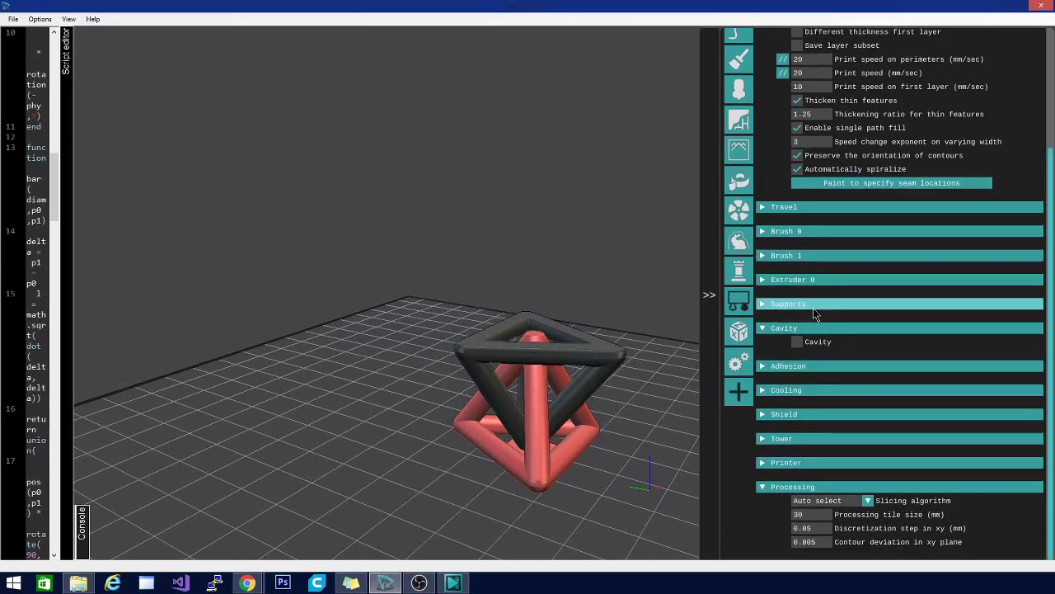
pyautogui.moveTo(799, 345)
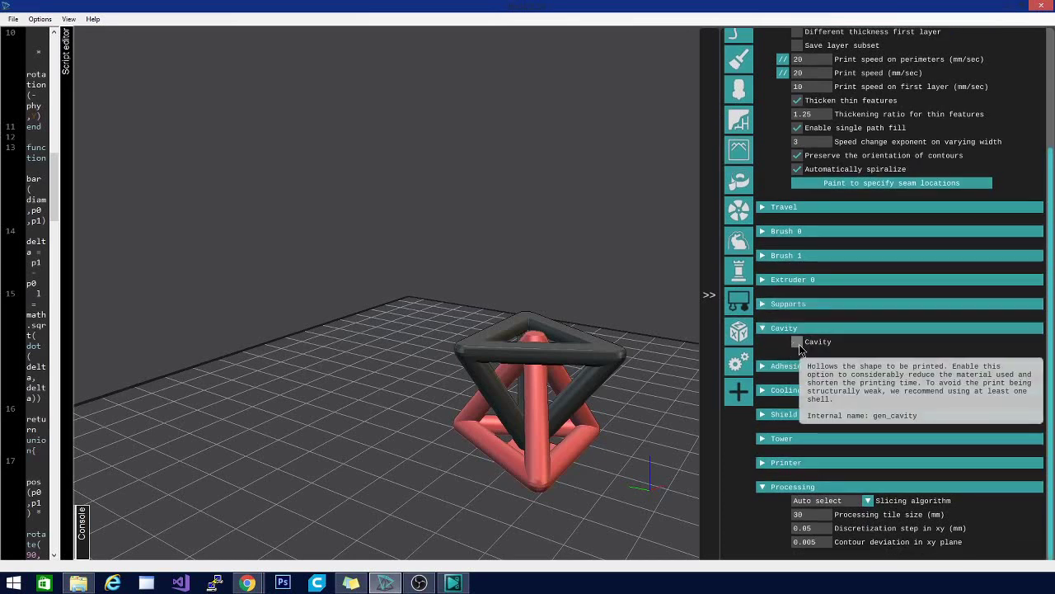
pyautogui.click(762, 329)
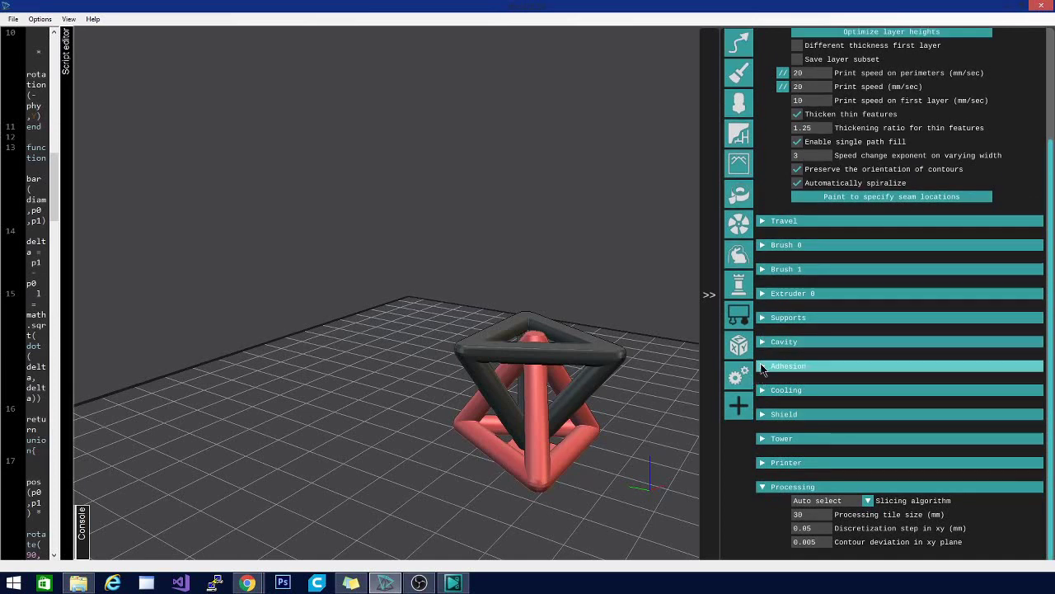
# Step: Review the Adhesion and Cooling settings, collapsing each section after viewing it
pyautogui.click(771, 366)
pyautogui.scroll(-2, 825, 379)
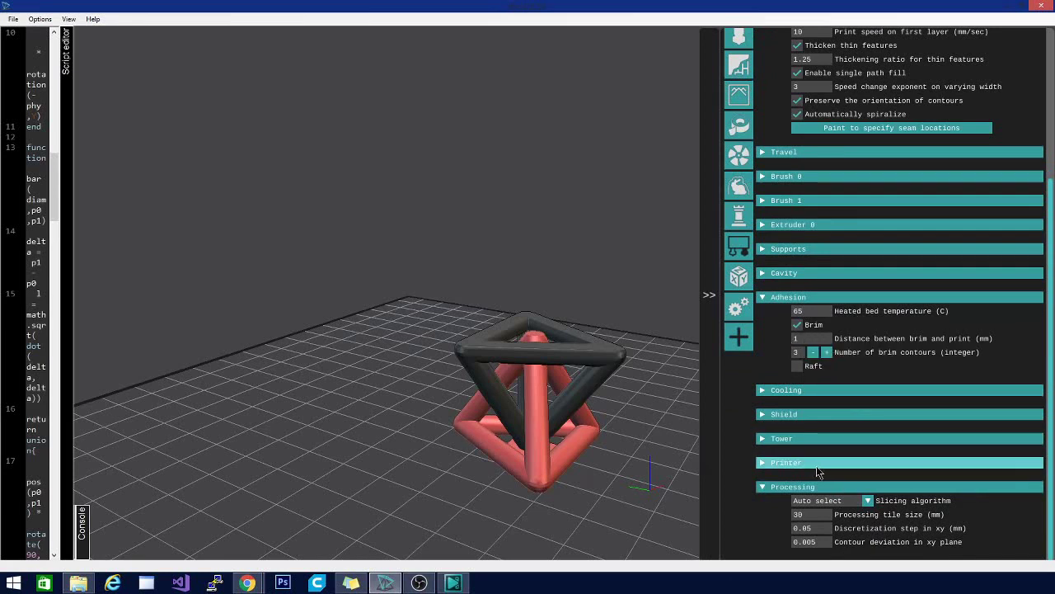
pyautogui.click(759, 300)
pyautogui.click(766, 391)
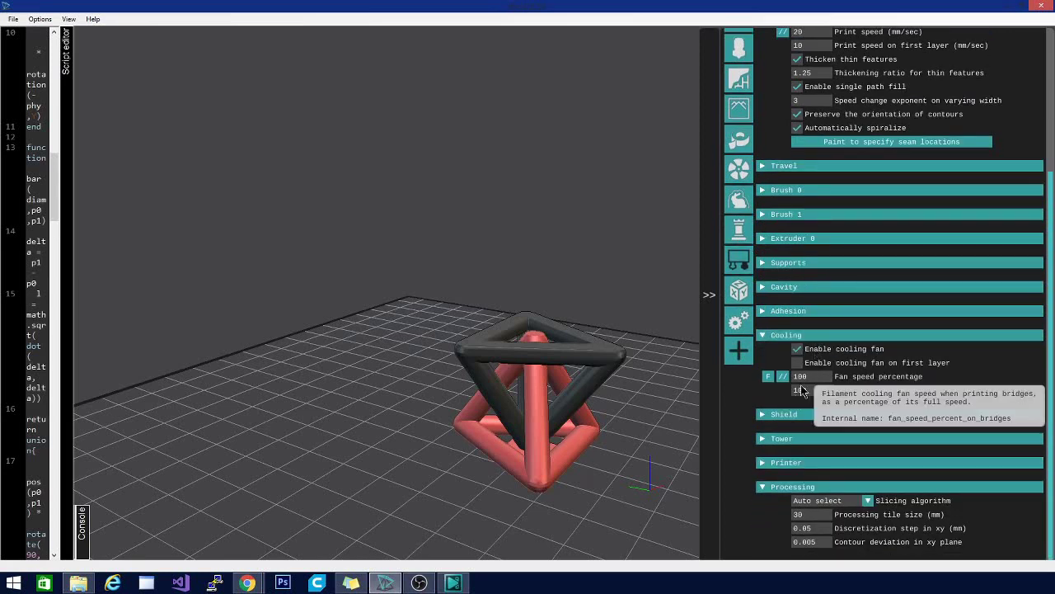
pyautogui.click(763, 338)
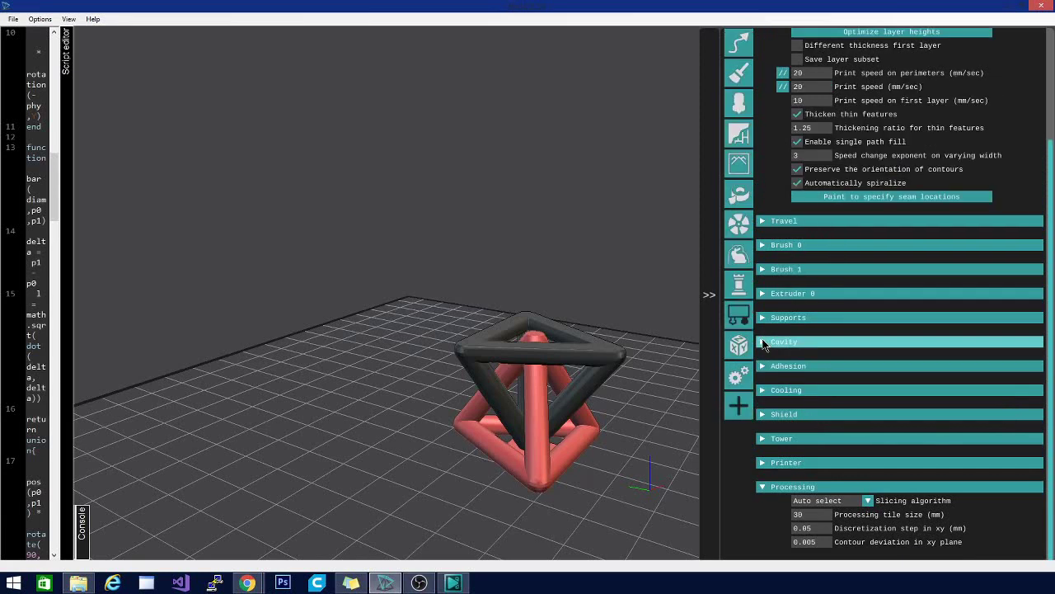
# Step: Open the Shield settings and enable the shield around the print
pyautogui.click(765, 414)
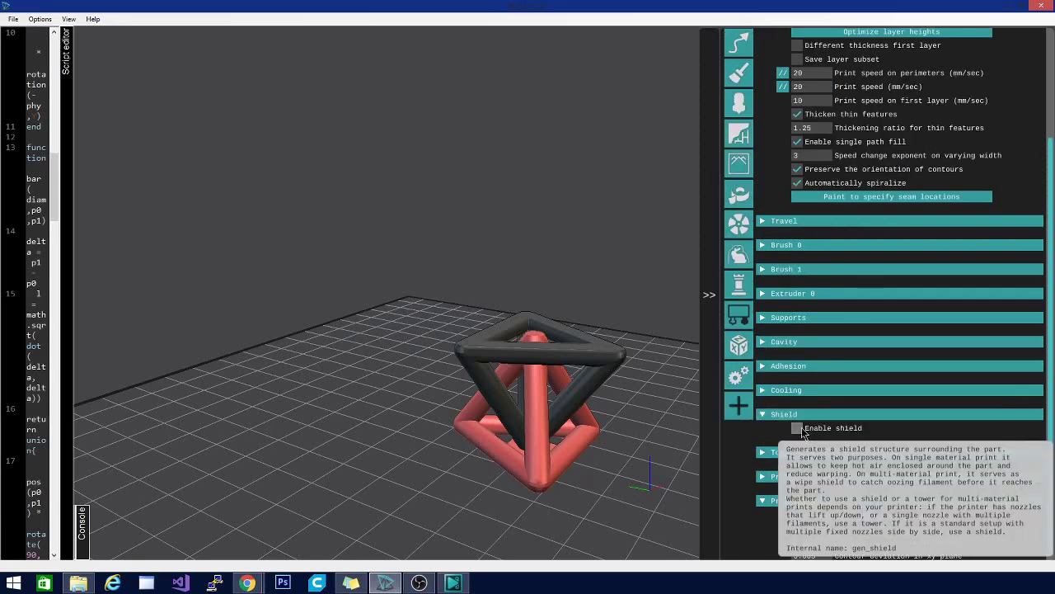
pyautogui.click(800, 429)
pyautogui.scroll(-2, 793, 388)
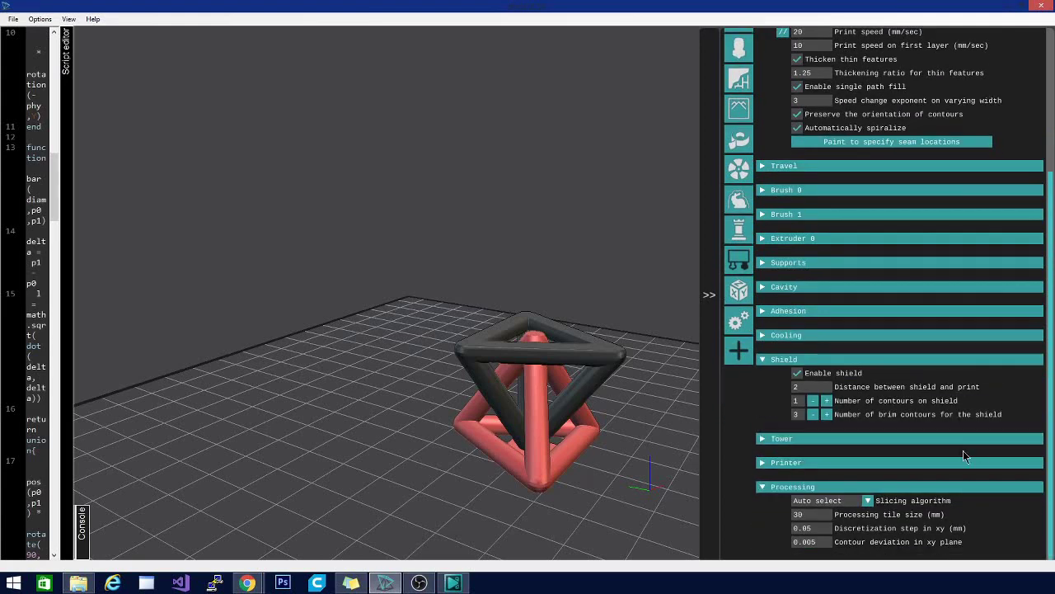
pyautogui.click(799, 377)
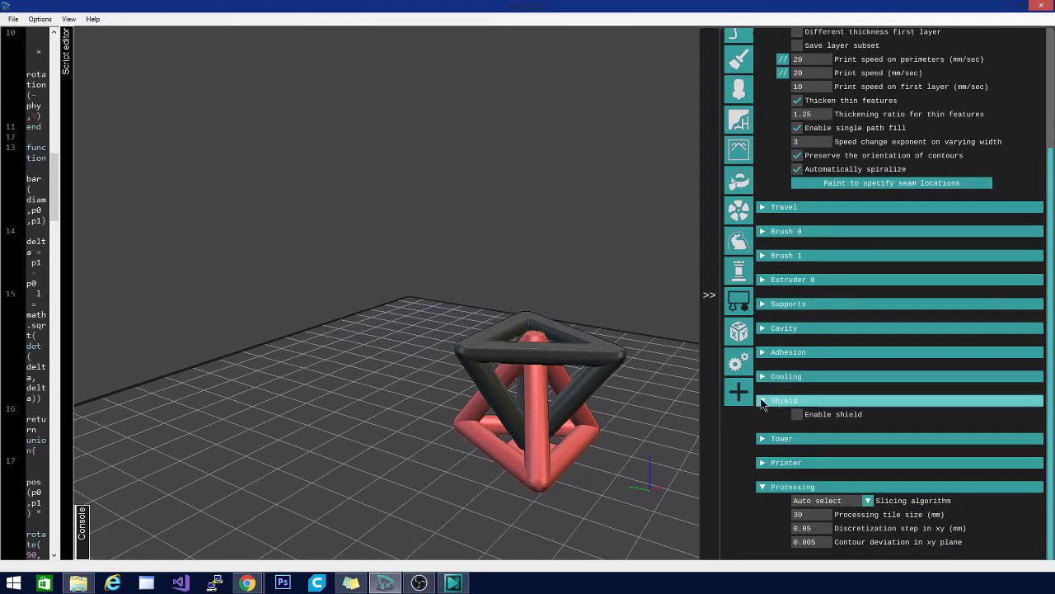
pyautogui.click(797, 415)
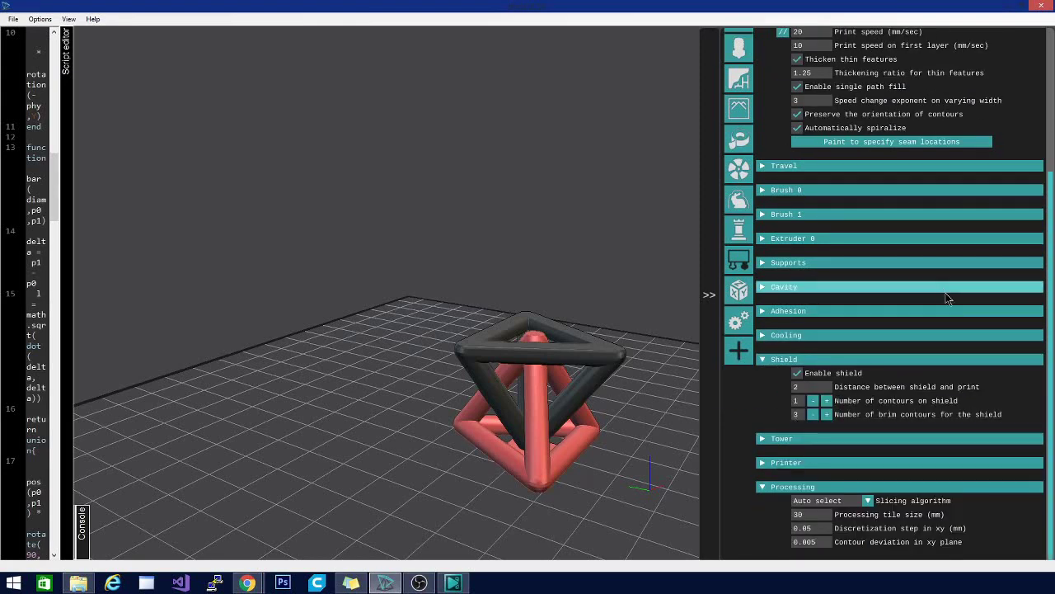
# Step: Slice the model with the shield enabled and save the G-code, replacing the existing trilock.gcode
pyautogui.scroll(5, 851, 396)
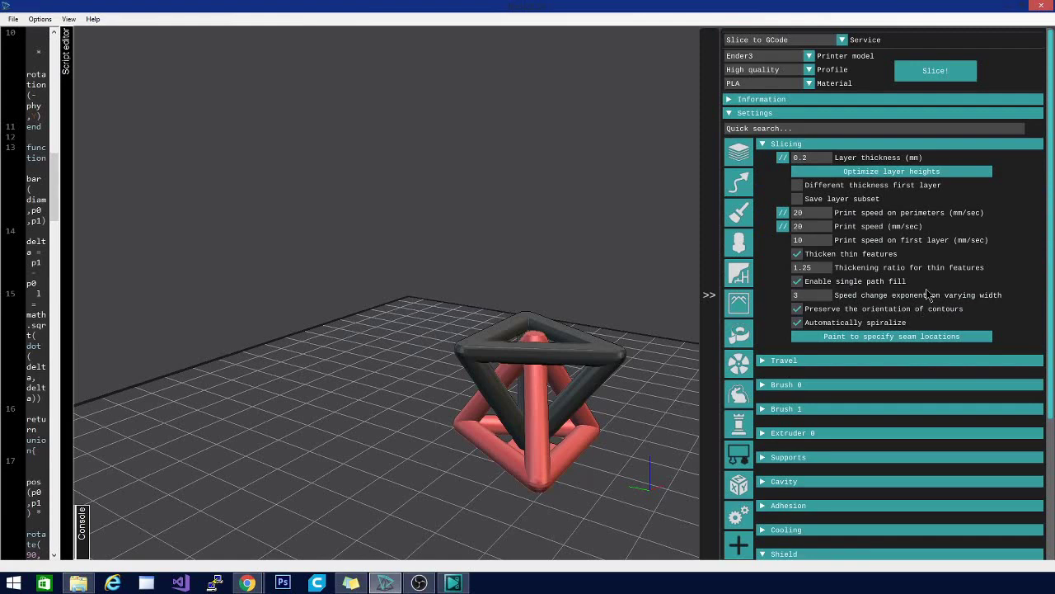
pyautogui.click(926, 71)
pyautogui.click(435, 293)
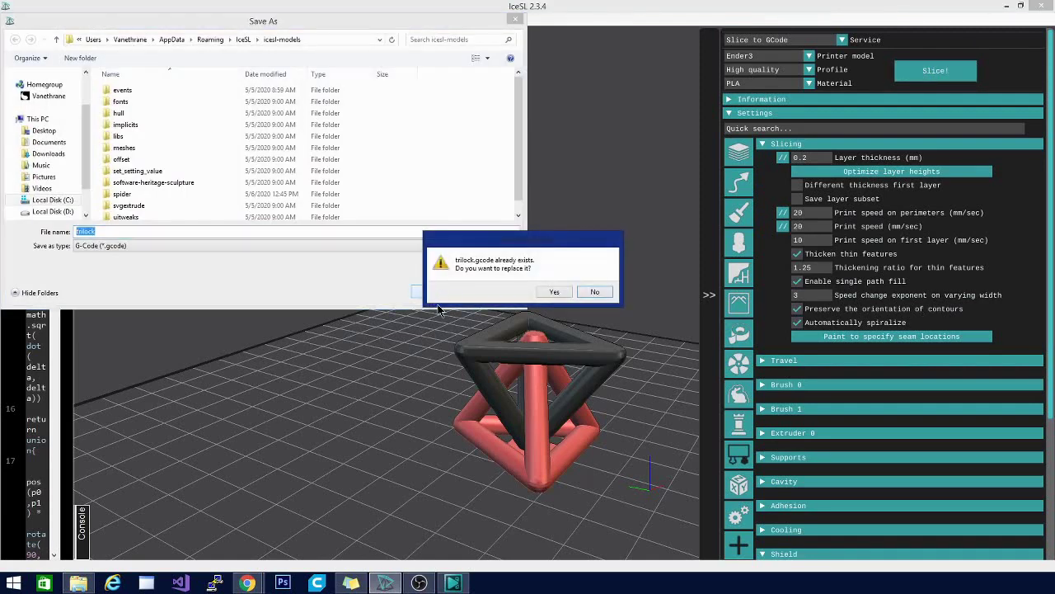
pyautogui.click(553, 292)
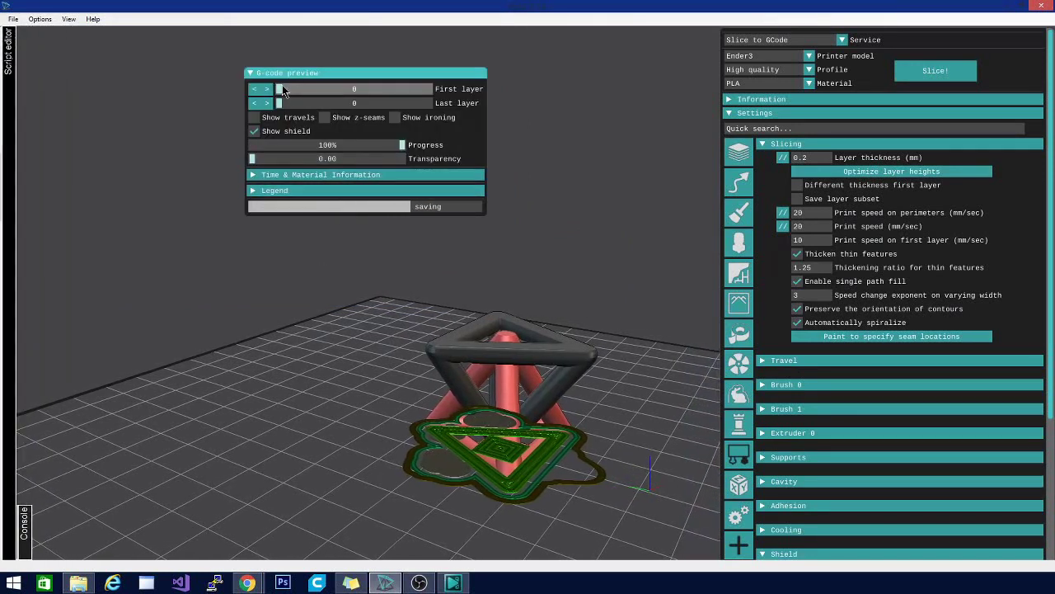
# Step: Preview the shielded print with the first layer moved to 137 and back to 0, inspect it from above, and close the preview
pyautogui.moveTo(279, 92); pyautogui.dragTo(446, 91)
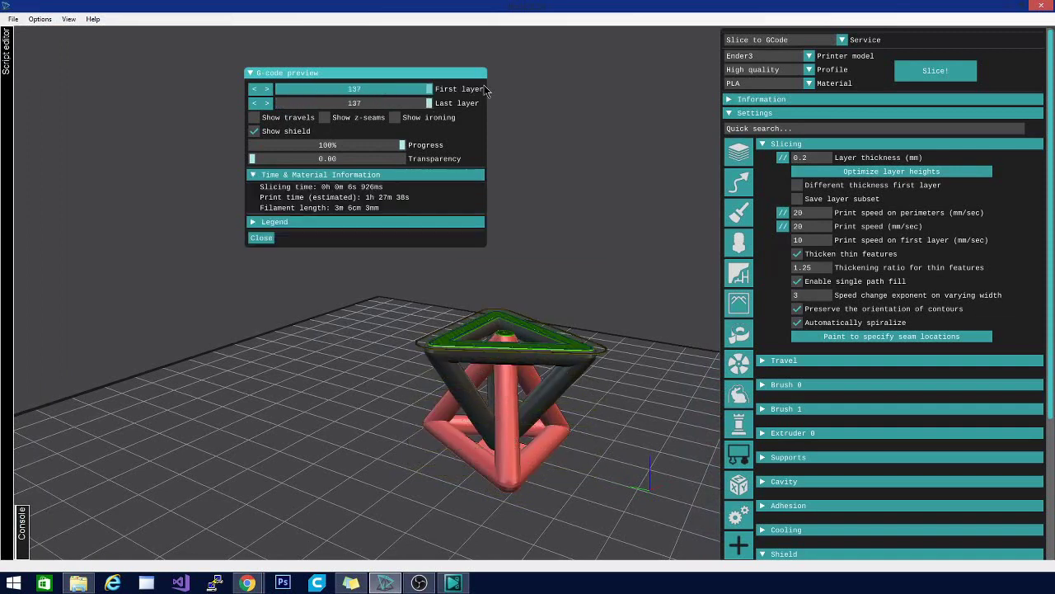
pyautogui.moveTo(429, 89); pyautogui.dragTo(277, 89)
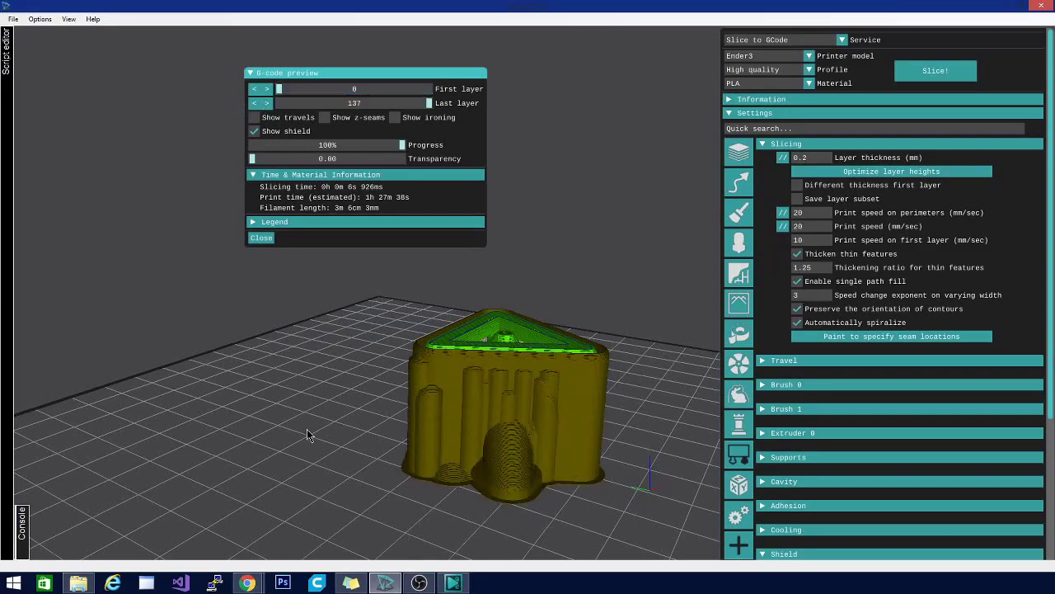
pyautogui.moveTo(307, 436); pyautogui.dragTo(493, 474)
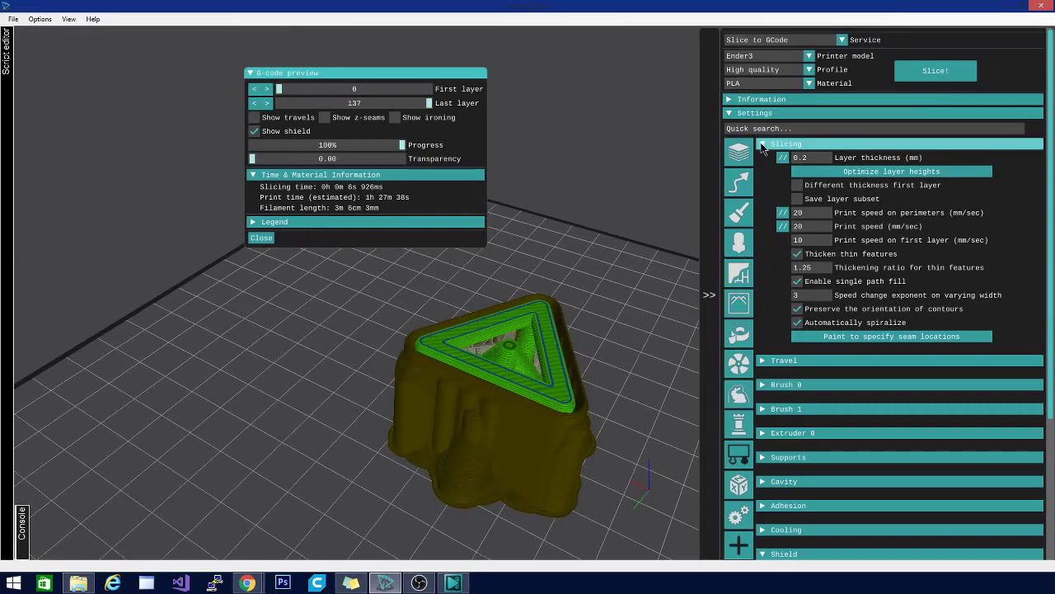
pyautogui.click(261, 238)
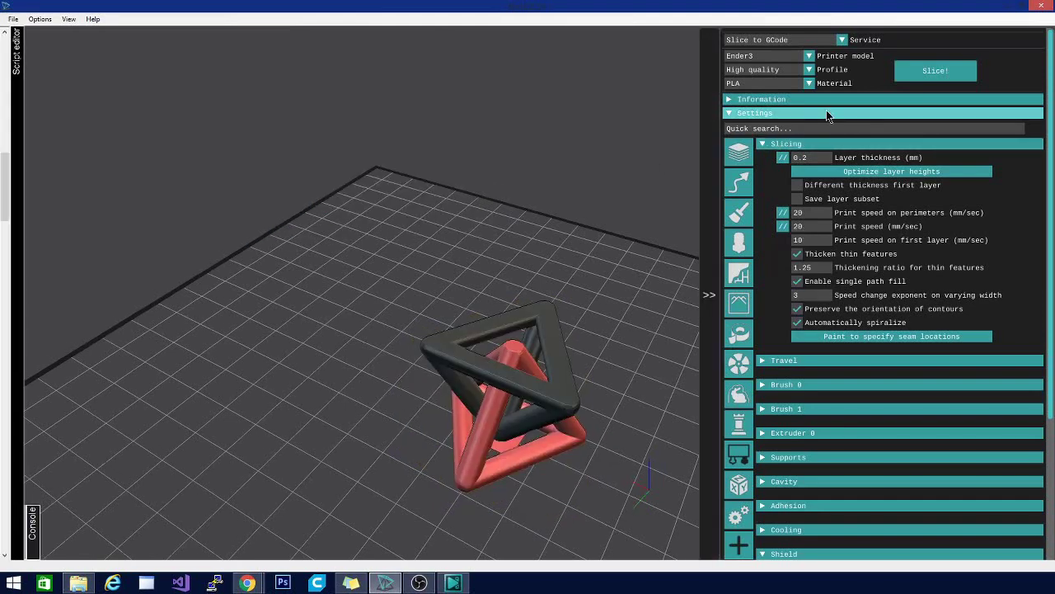
# Step: Collapse the Shield settings and review the Printer section's model and bed size settings
pyautogui.scroll(-5, 863, 438)
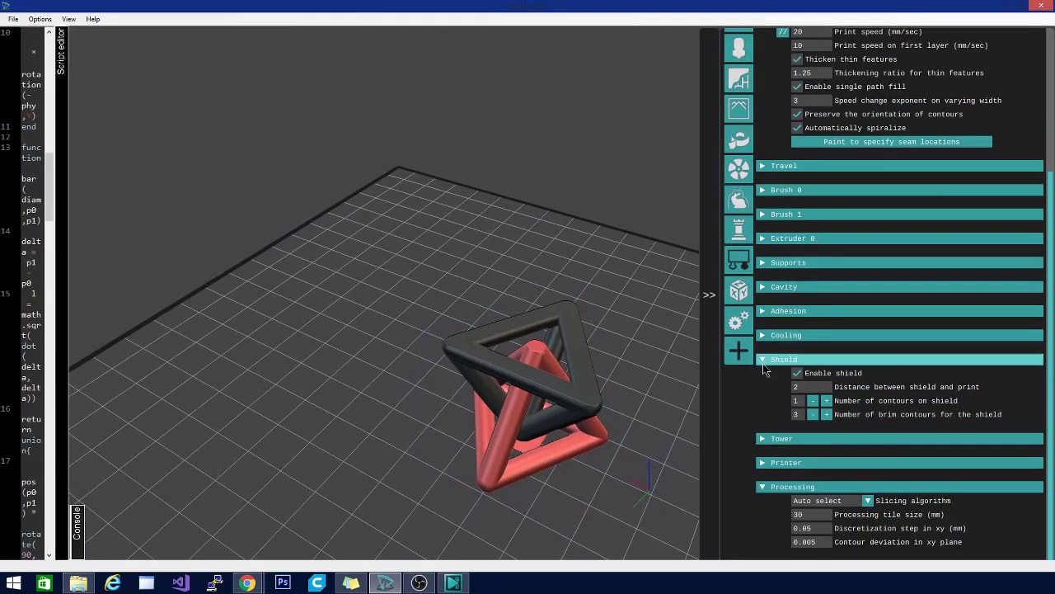
pyautogui.click(763, 363)
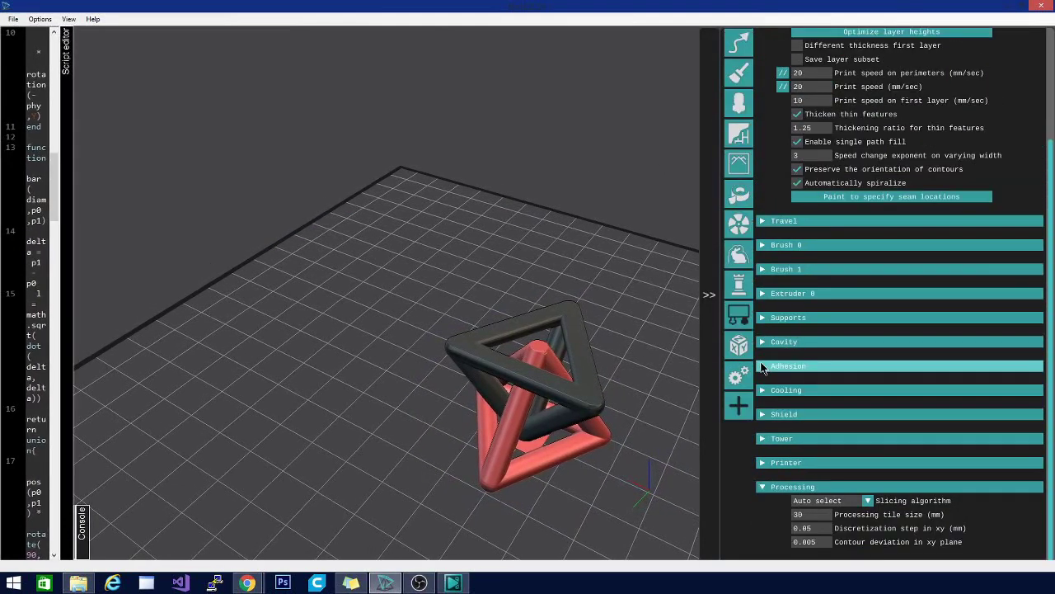
pyautogui.click(763, 462)
pyautogui.scroll(-1, 907, 441)
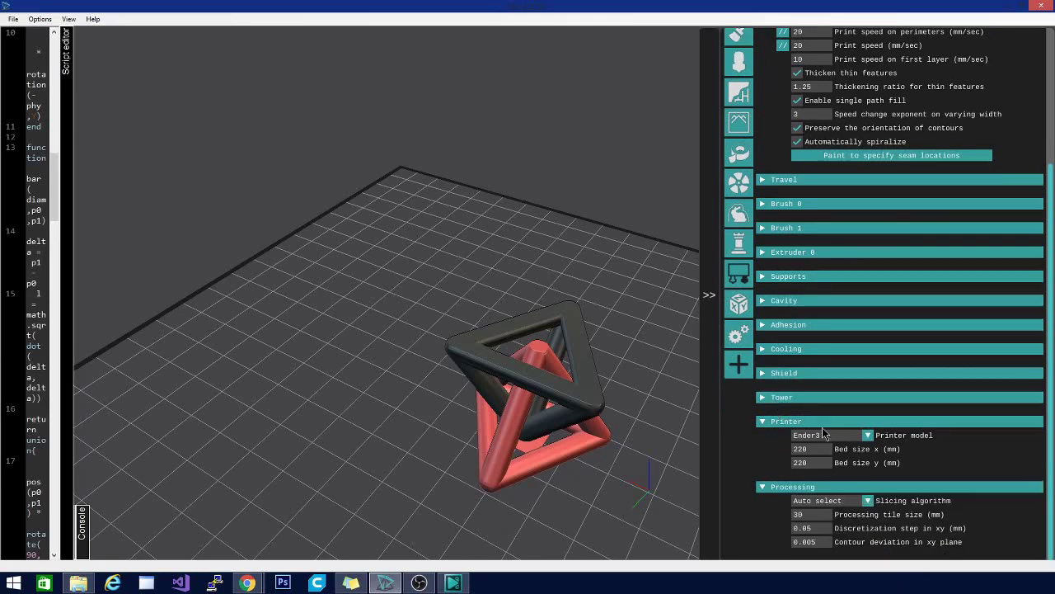
pyautogui.scroll(5, 832, 443)
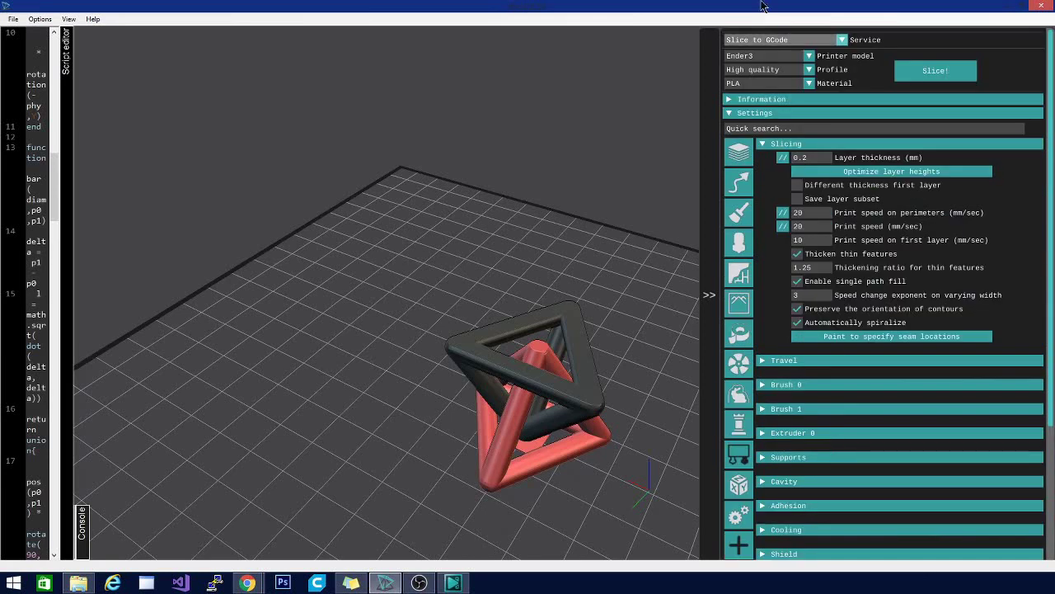
# Step: Review the Processing settings and the slicing algorithm choices, keeping Auto select
pyautogui.scroll(-5, 874, 446)
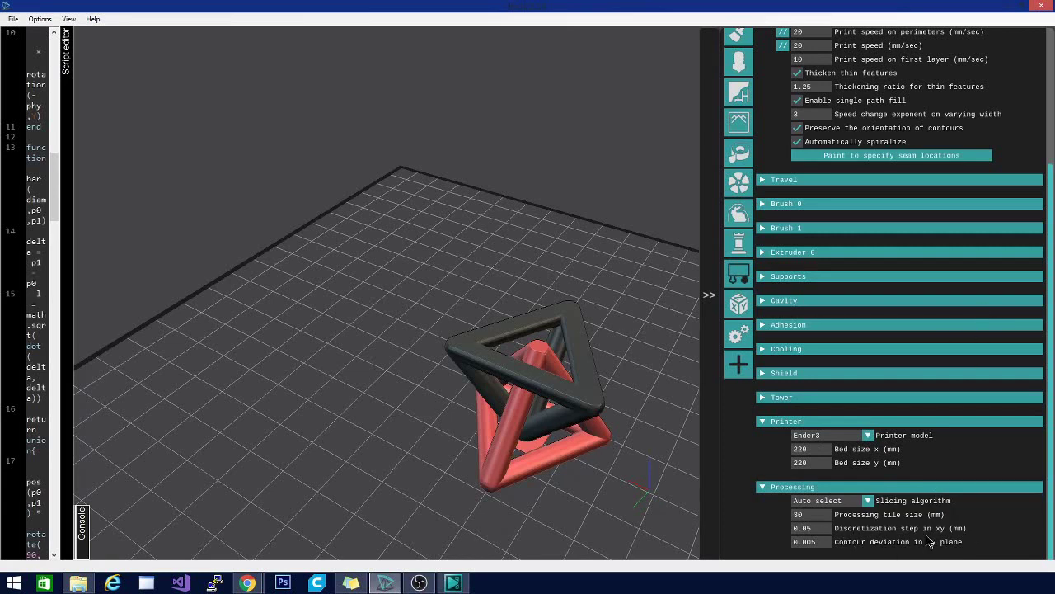
pyautogui.moveTo(845, 531)
pyautogui.click(829, 500)
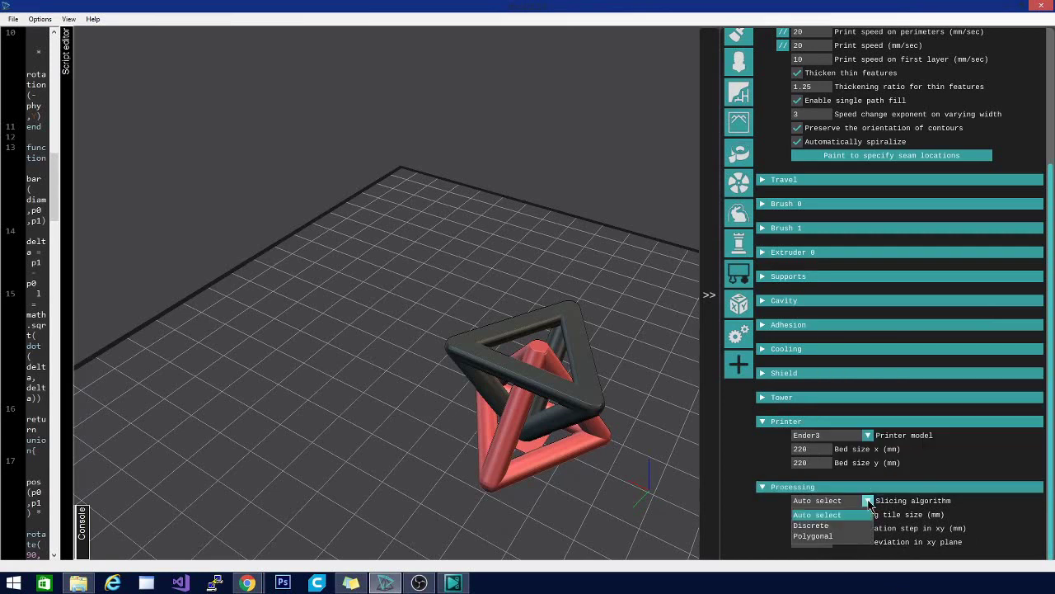
pyautogui.click(827, 515)
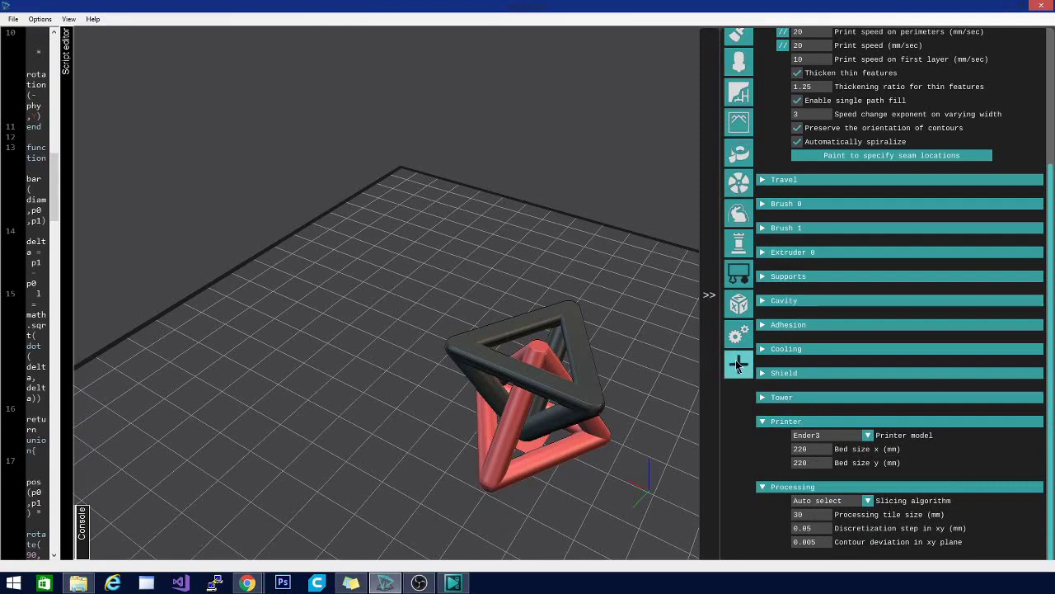
pyautogui.scroll(5, 937, 535)
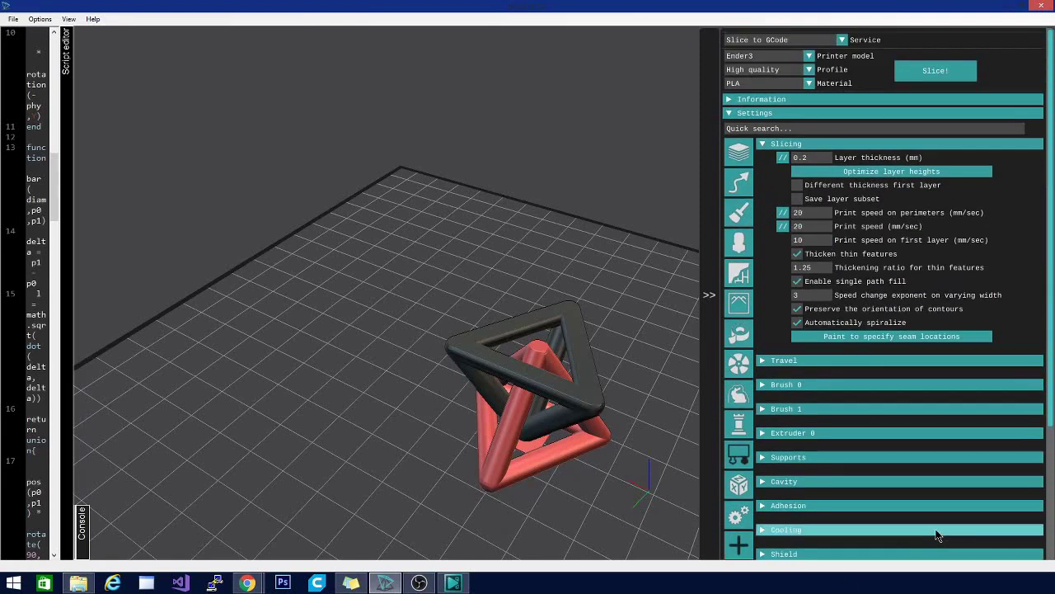
# Step: Look over the full list of print settings, then examine the interlocked model on the whole print bed from above
pyautogui.scroll(-5, 848, 127)
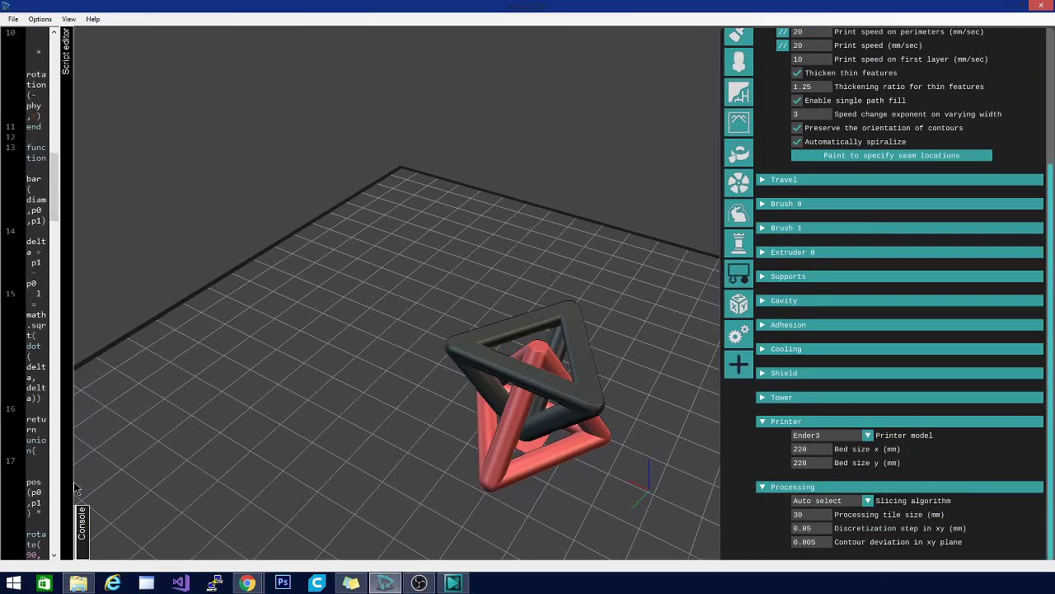
pyautogui.scroll(4, 878, 526)
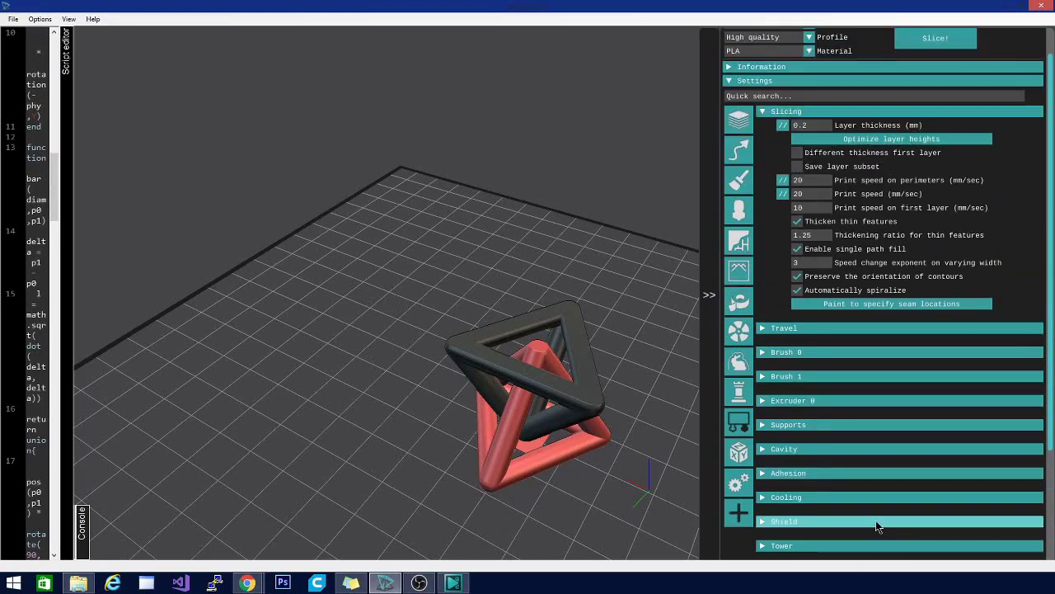
pyautogui.scroll(1, 877, 525)
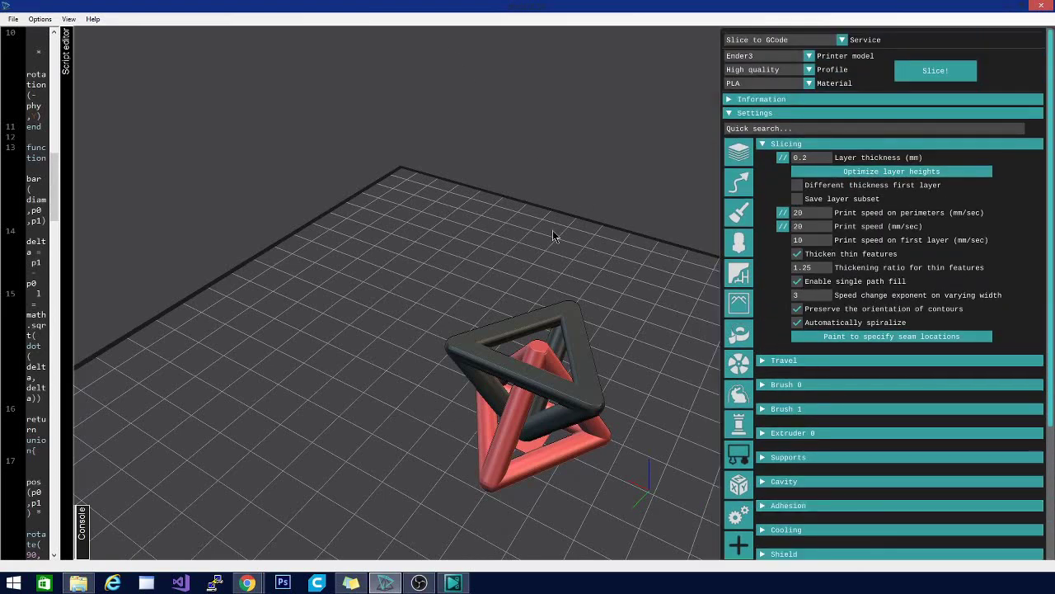
pyautogui.scroll(3, 554, 236)
pyautogui.scroll(-8, 552, 244)
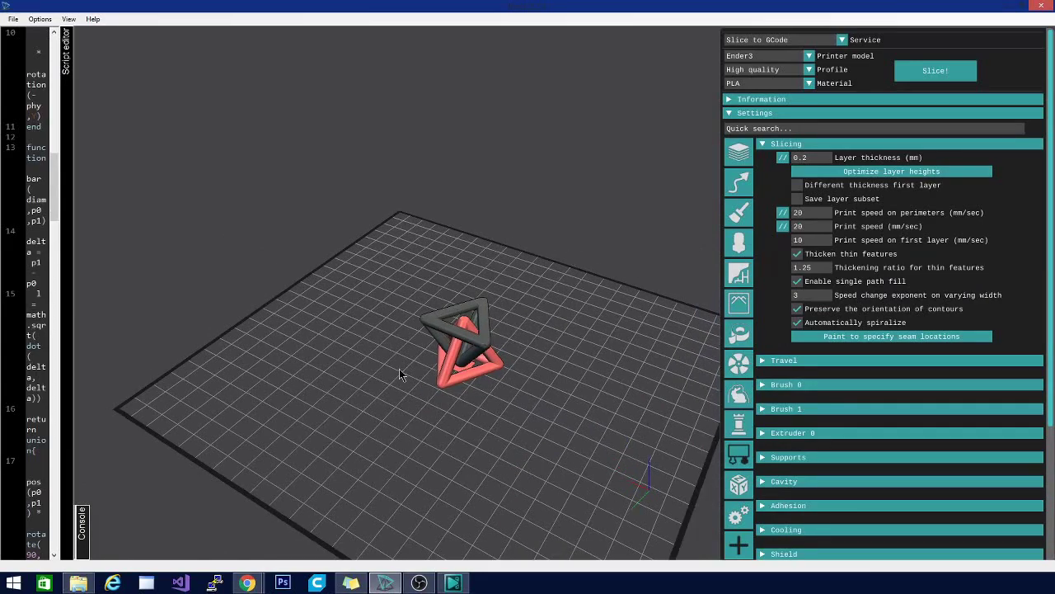
pyautogui.moveTo(399, 373); pyautogui.dragTo(514, 361)
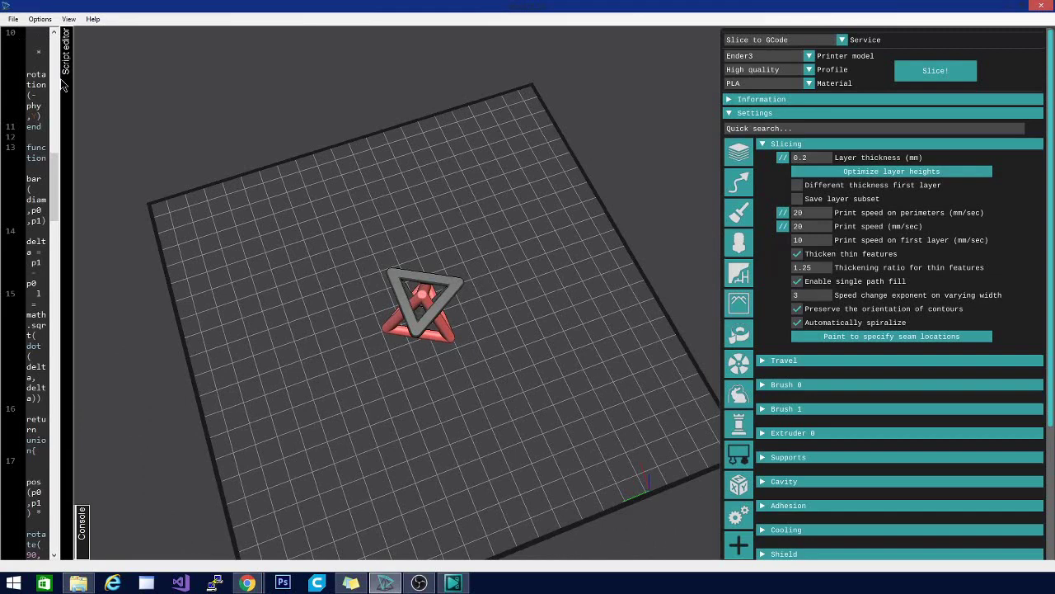
# Step: Widen the script editor and delete the entire trilock script to leave it empty
pyautogui.moveTo(65, 97); pyautogui.dragTo(324, 141)
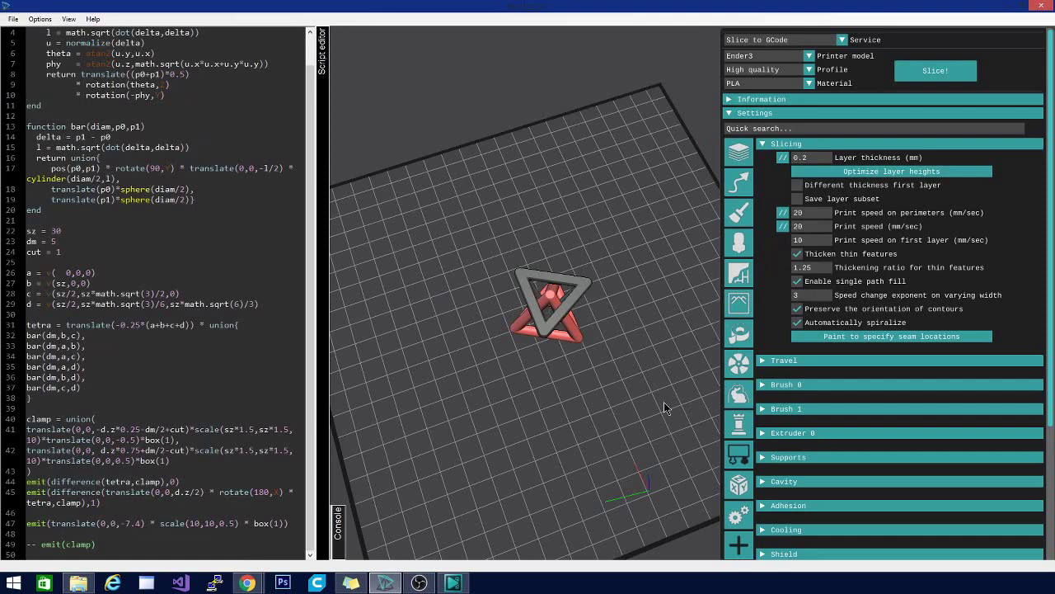
pyautogui.press('F5')
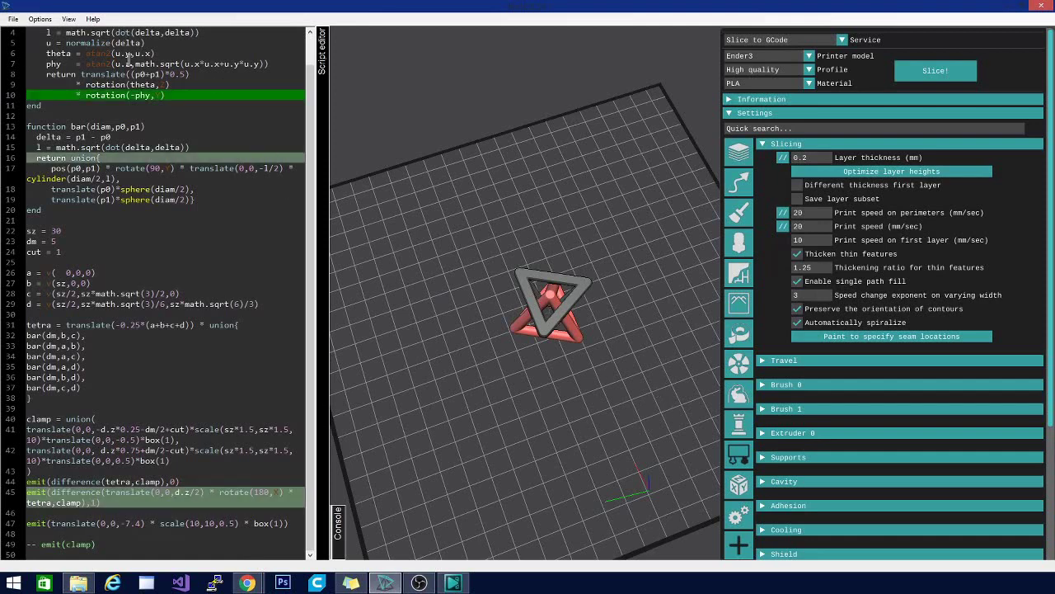
pyautogui.scroll(1, 313, 114)
pyautogui.scroll(1, 313, 114)
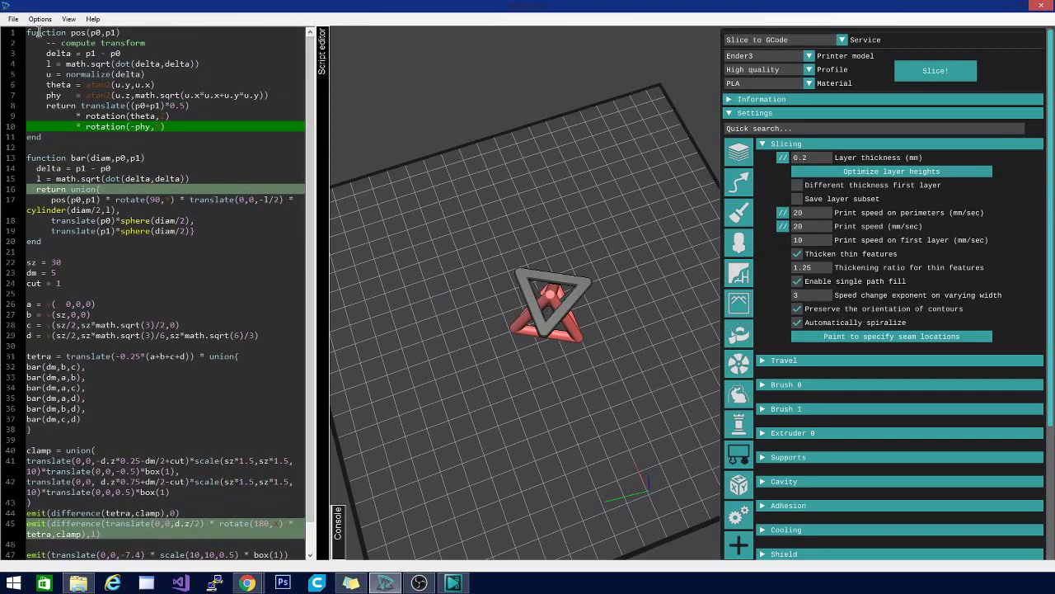
pyautogui.moveTo(27, 33); pyautogui.dragTo(399, 587)
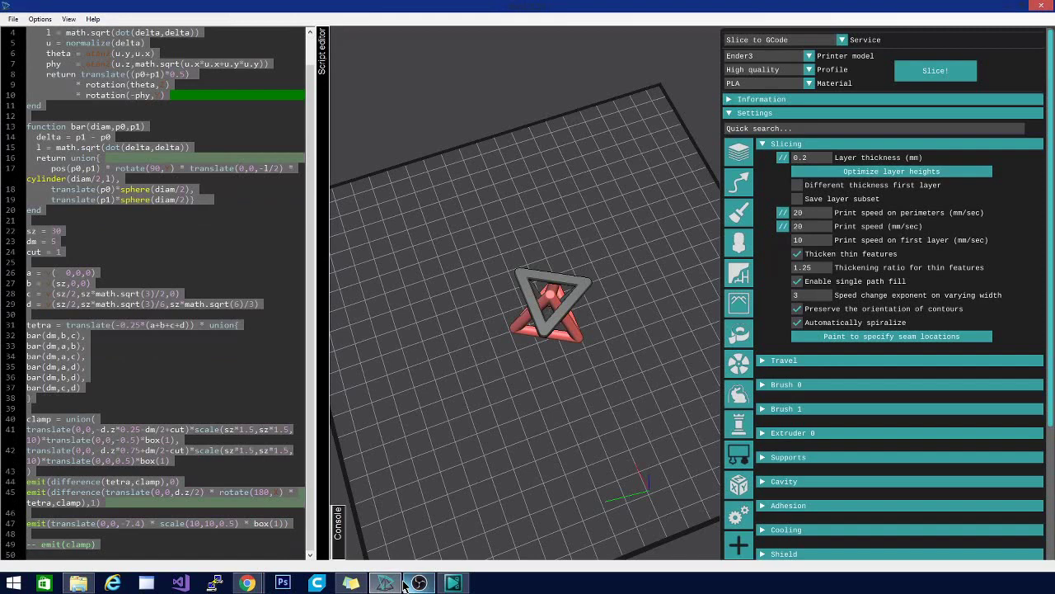
pyautogui.press('Delete')
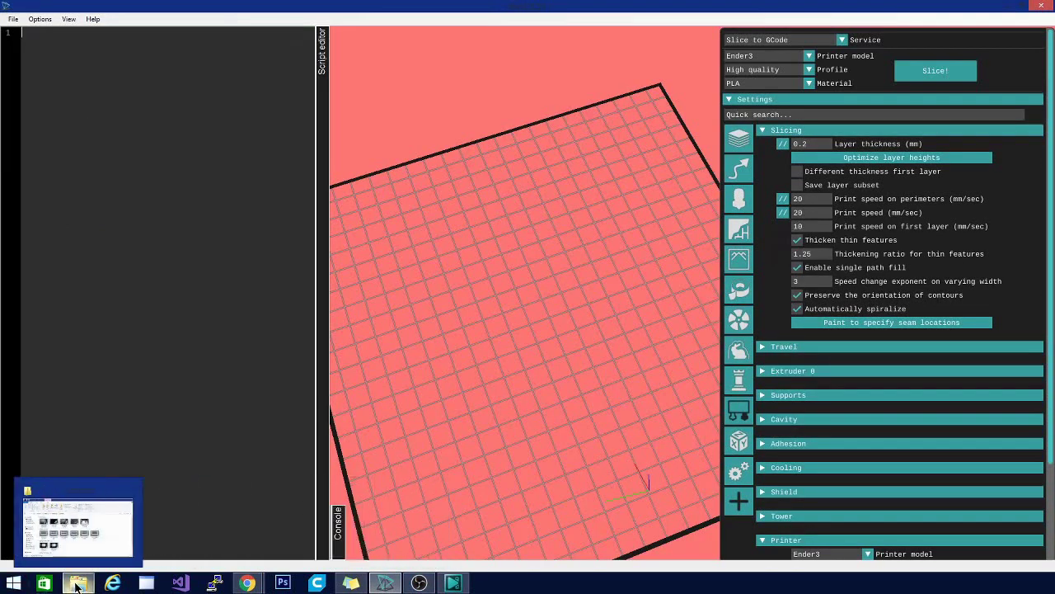
# Step: Switch to File Explorer and open the rings folder under 3d Printer models\2019 on Local Disk (D:)
pyautogui.click(78, 583)
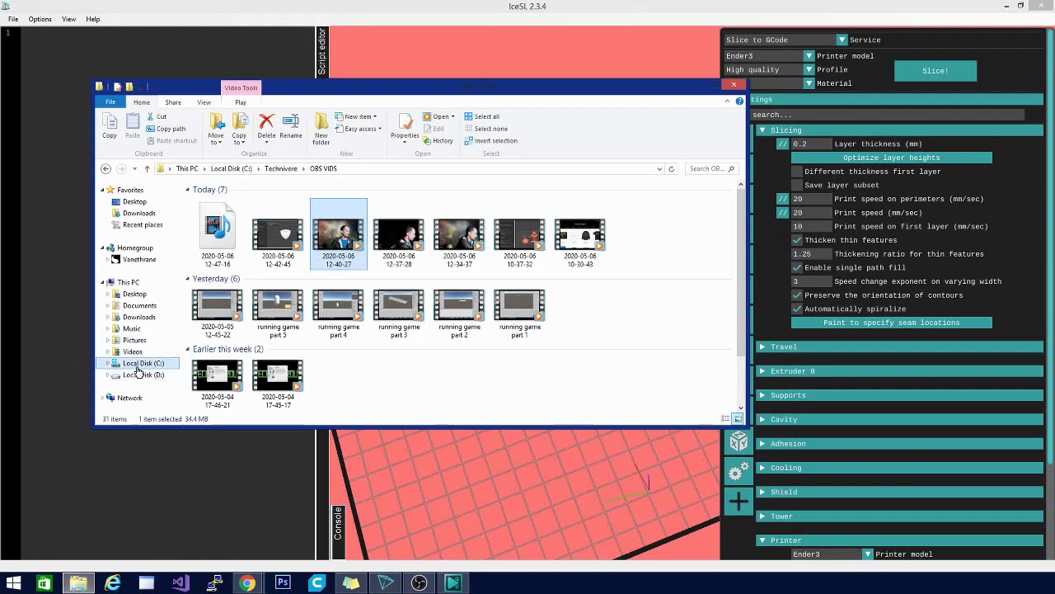
pyautogui.click(144, 374)
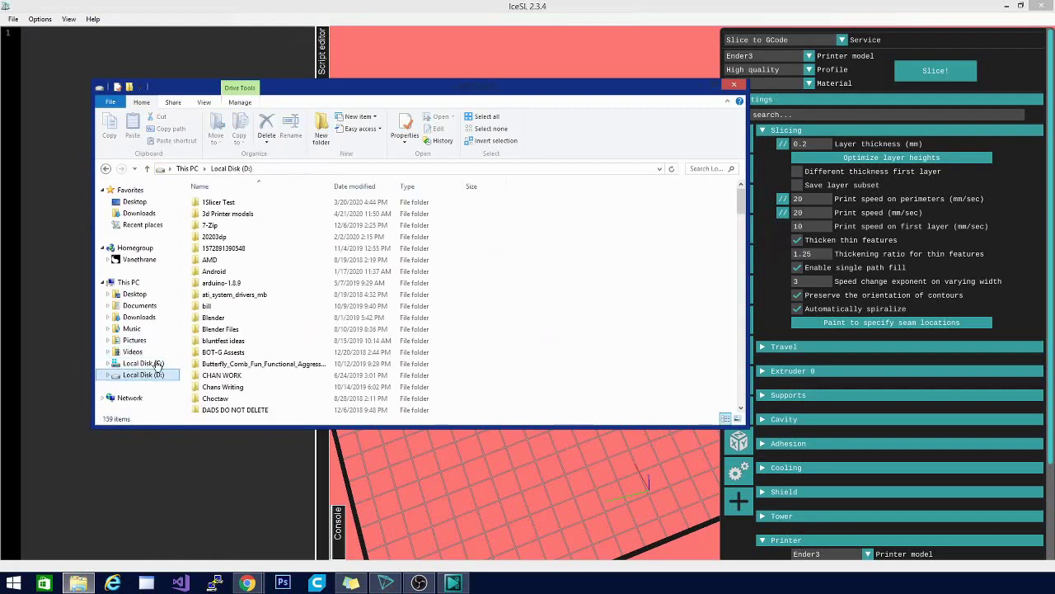
pyautogui.doubleClick(228, 213)
pyautogui.click(214, 206)
pyautogui.doubleClick(213, 204)
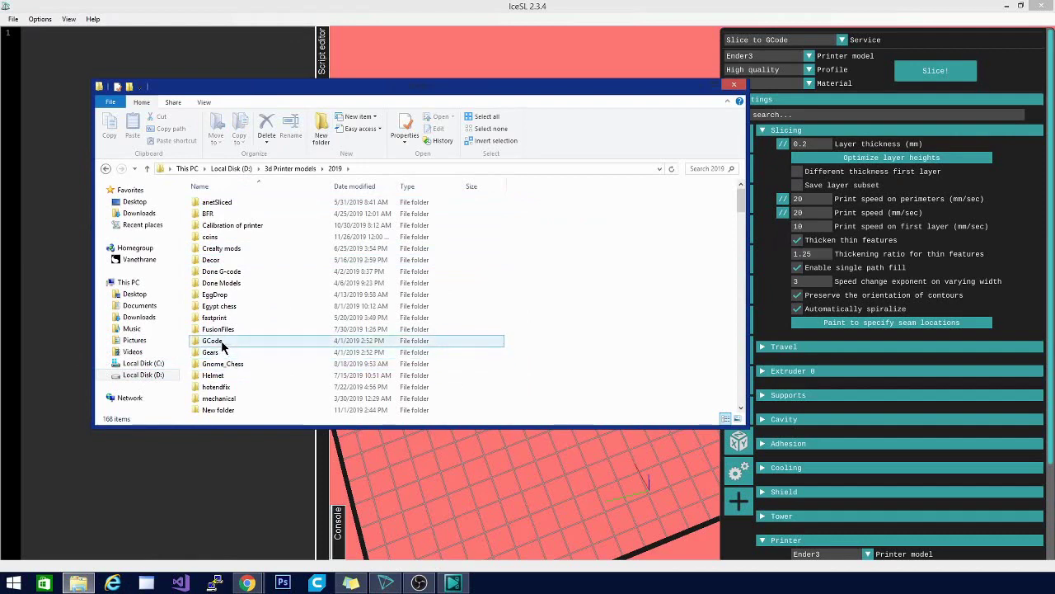
pyautogui.scroll(-9, 221, 347)
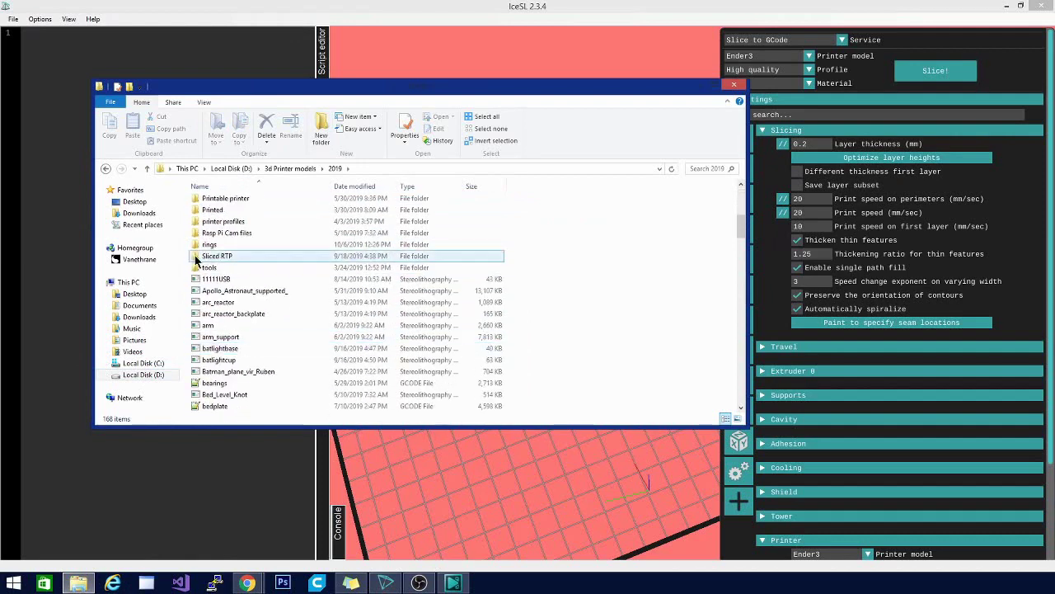
pyautogui.doubleClick(209, 244)
# Step: Import the Green_Lantern_Ring_V2 STL into the IceSL script, centered on the plate, and minimize the File Explorer window
pyautogui.click(221, 228)
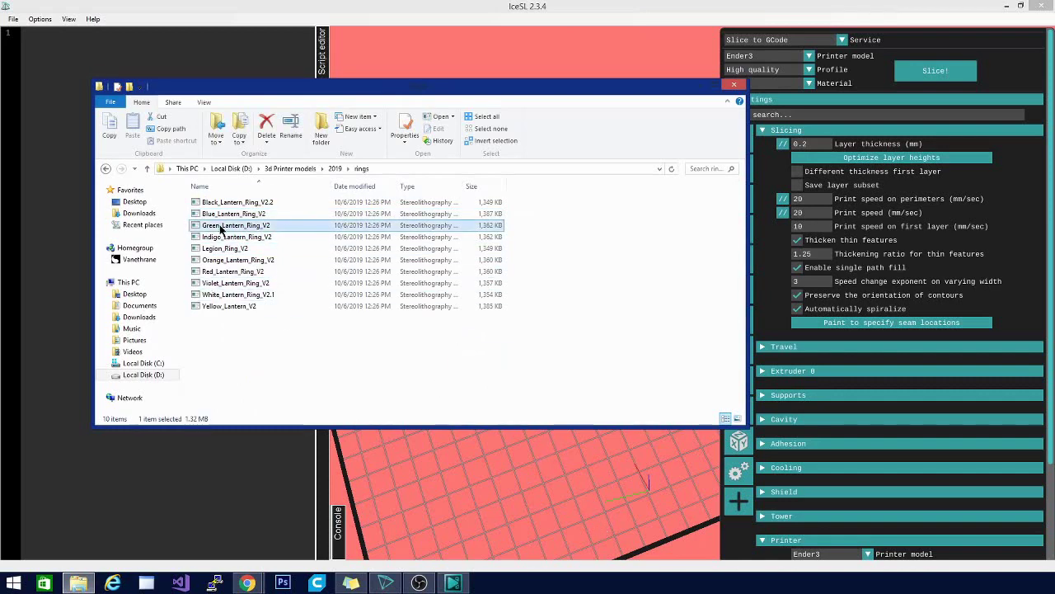
pyautogui.moveTo(221, 231); pyautogui.dragTo(229, 41)
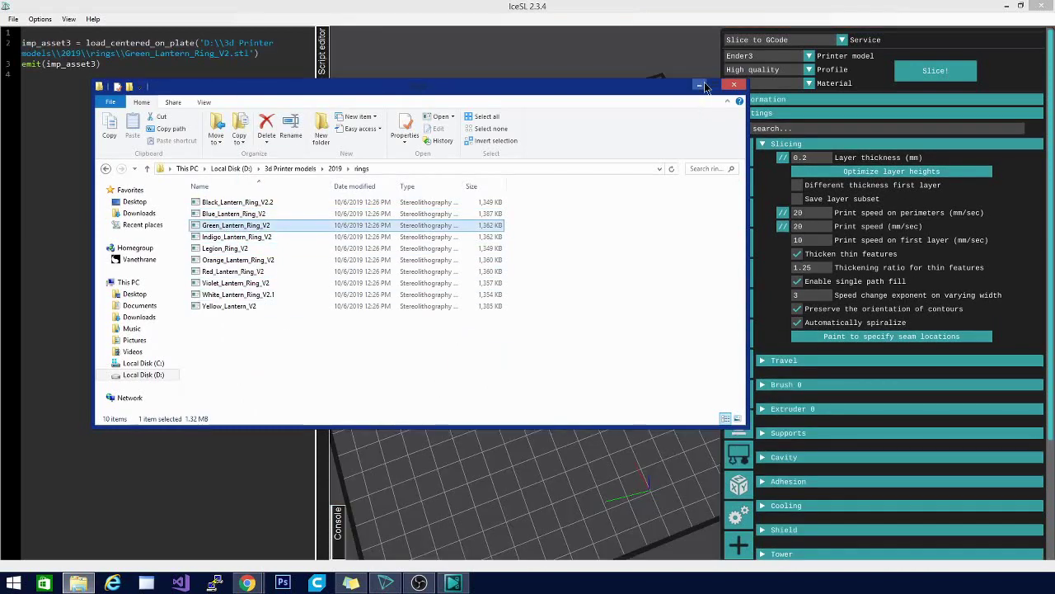
pyautogui.click(702, 86)
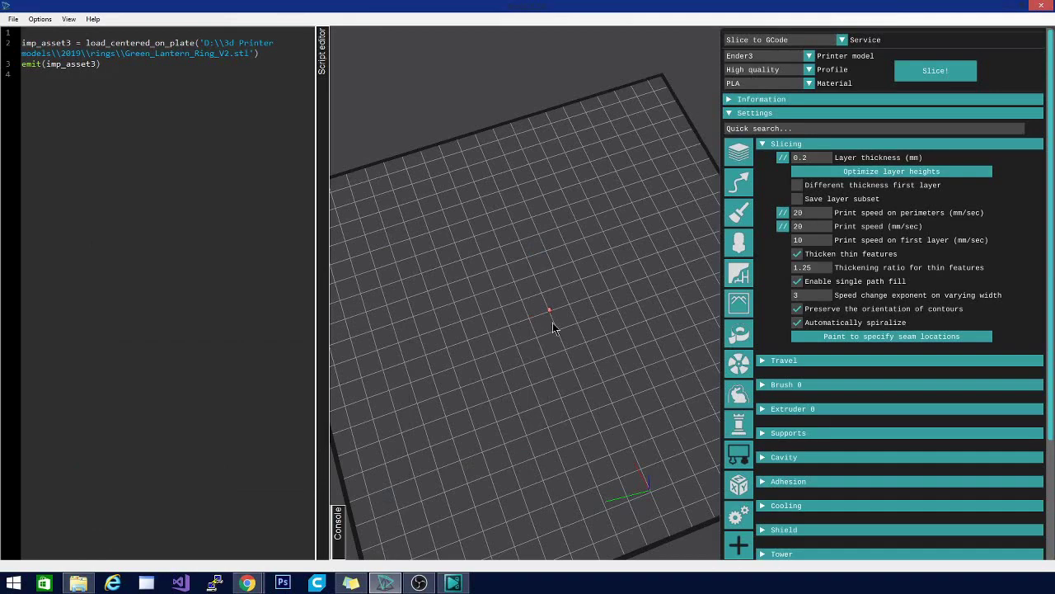
# Step: Examine the imported ring model up close on the print bed
pyautogui.scroll(-3, 553, 322)
pyautogui.scroll(10, 552, 323)
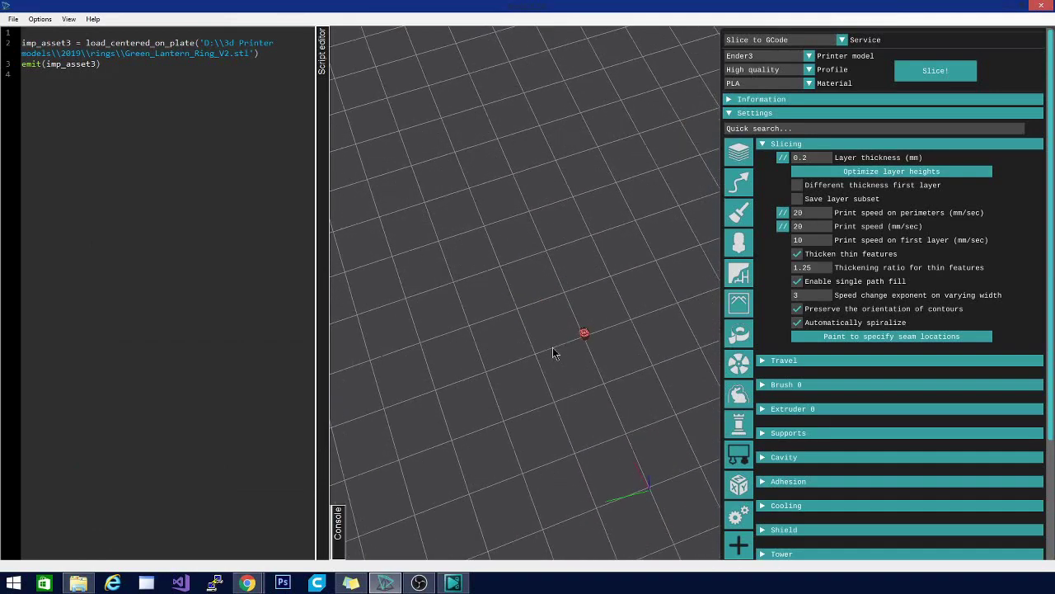
pyautogui.scroll(3, 553, 353)
pyautogui.moveTo(666, 454); pyautogui.dragTo(512, 300)
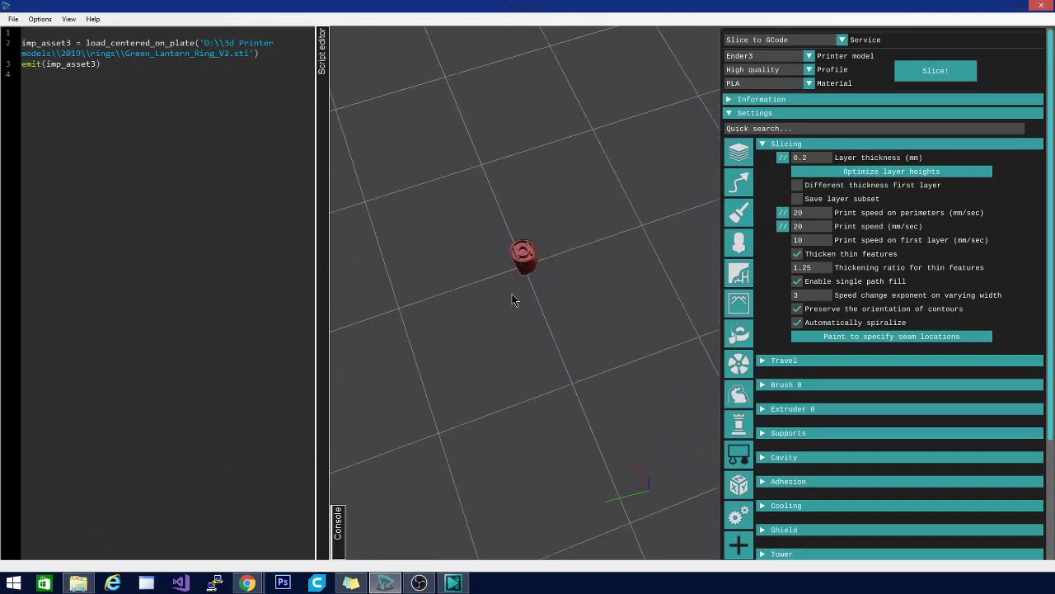
pyautogui.scroll(5, 512, 300)
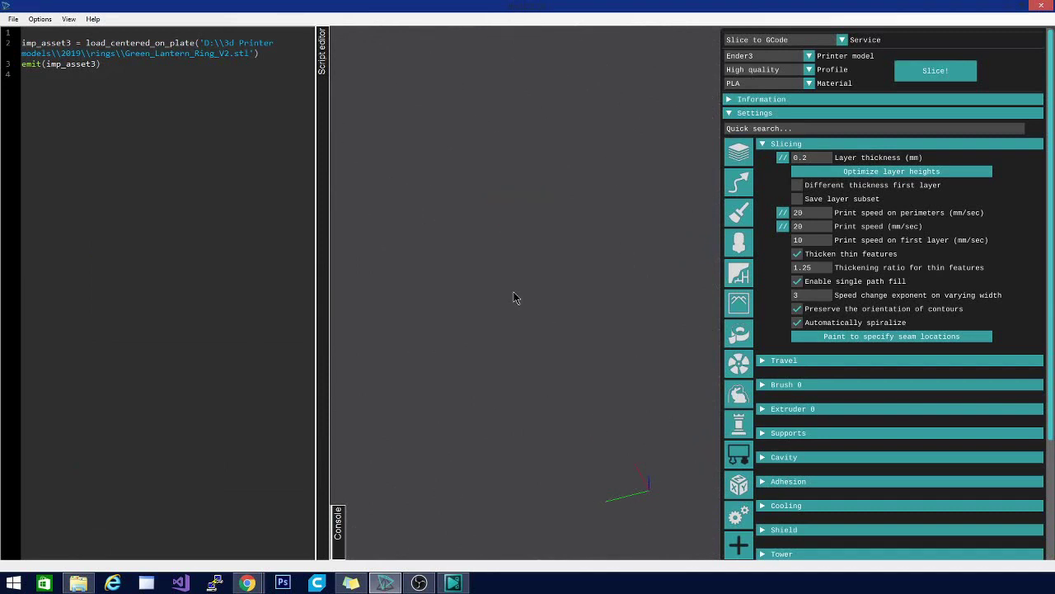
pyautogui.scroll(-5, 513, 299)
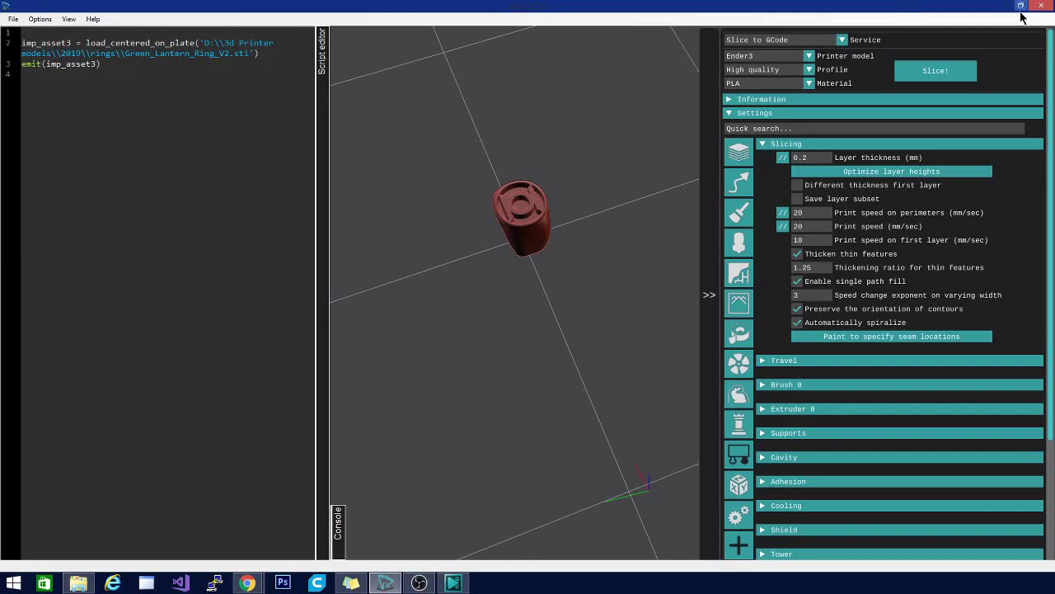
pyautogui.hotkey('alt', 'Tab')
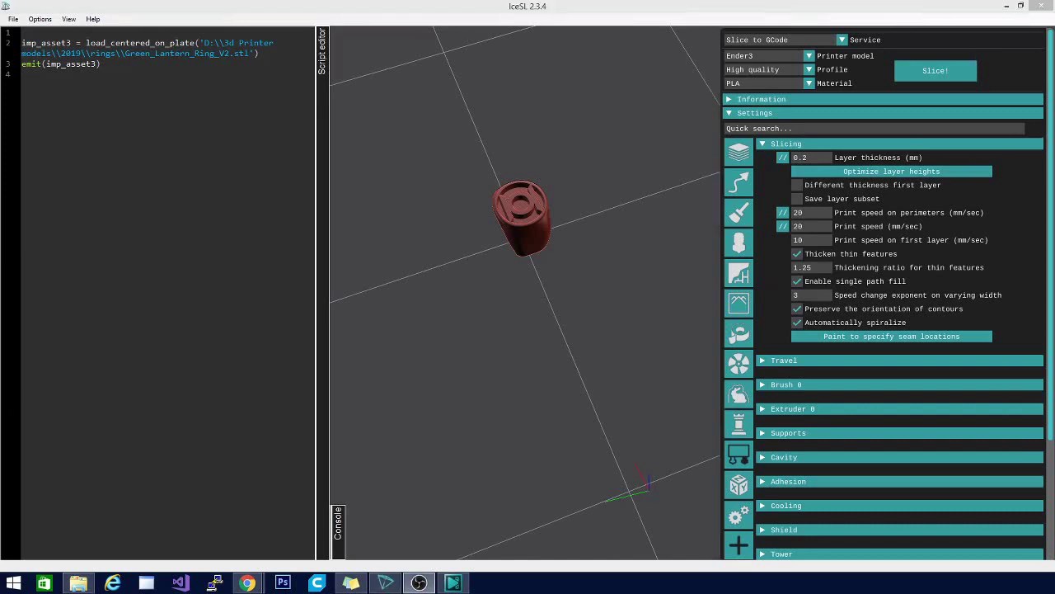